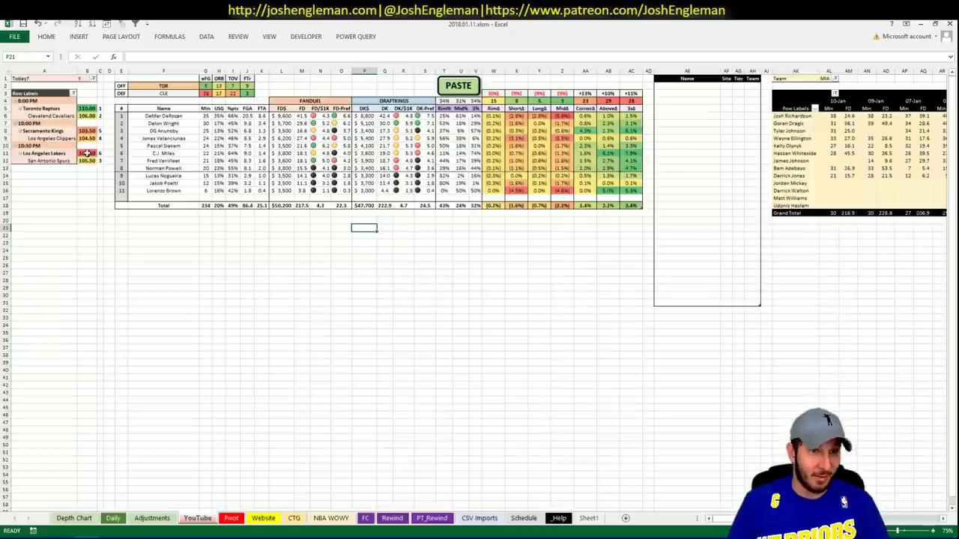
- On the Schedule sheet, set the spread of the Cleveland Cavaliers at Toronto Raptors game to 0
left_click(533, 522)
left_click(364, 95)
type("=")
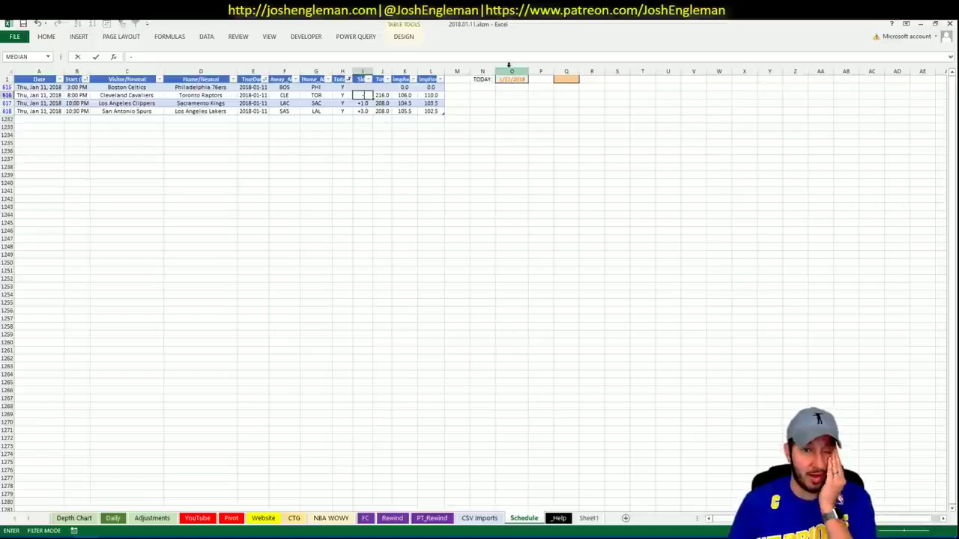
key("Return")
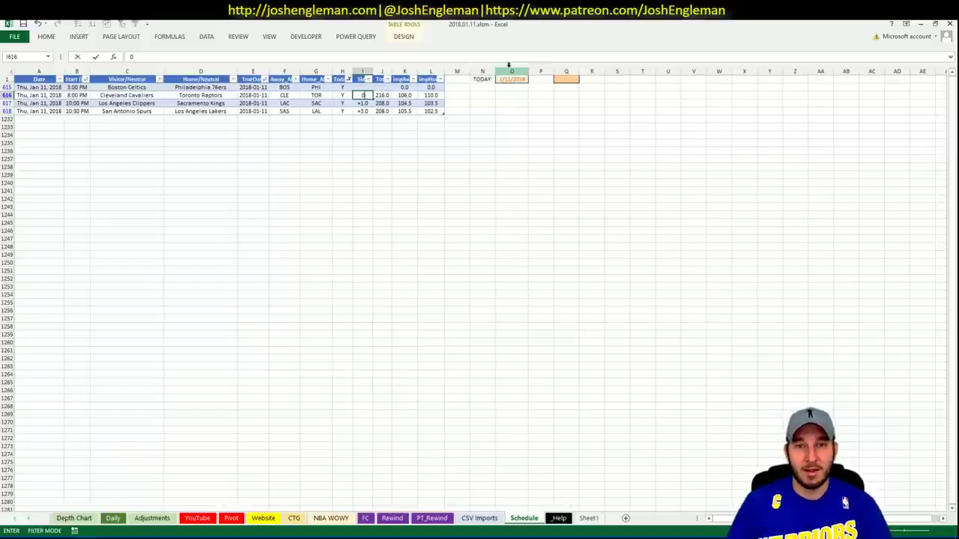
left_click(312, 270)
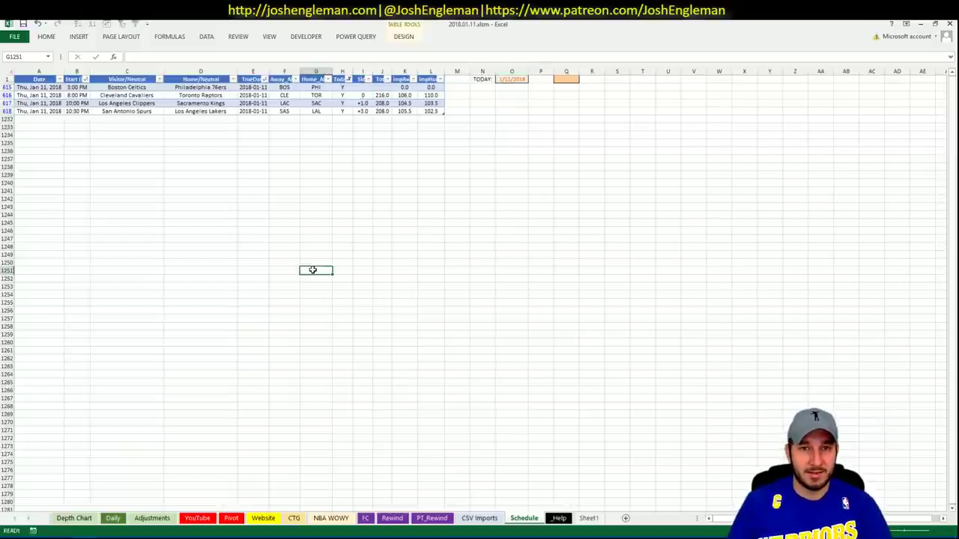
- Refresh the player projections on the Daily sheet and return to the YouTube sheet
left_click(197, 517)
left_click(260, 302)
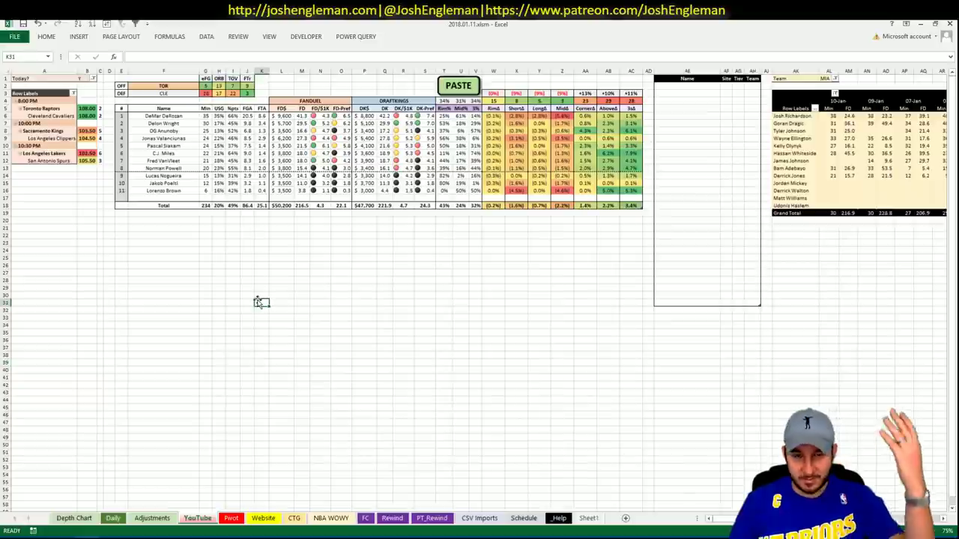
left_click(113, 518)
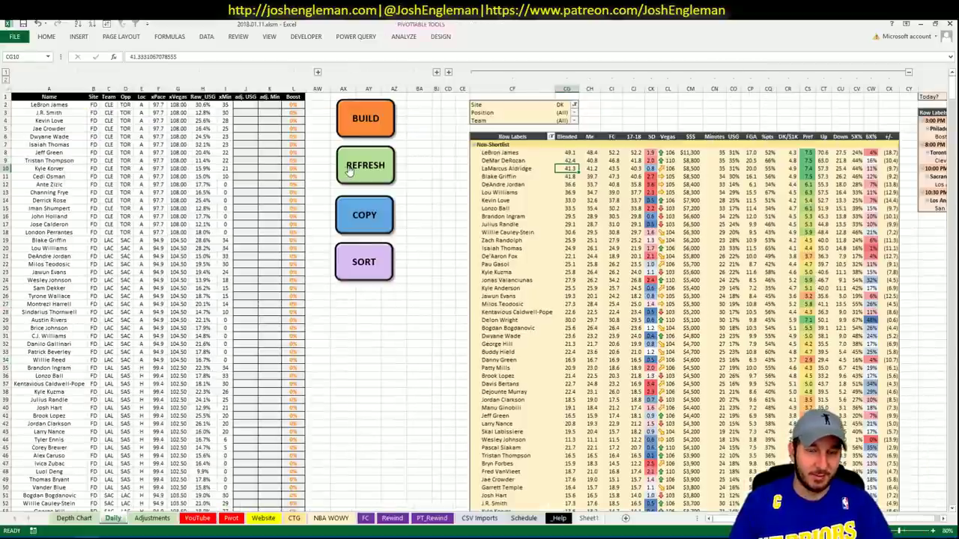
left_click(379, 175)
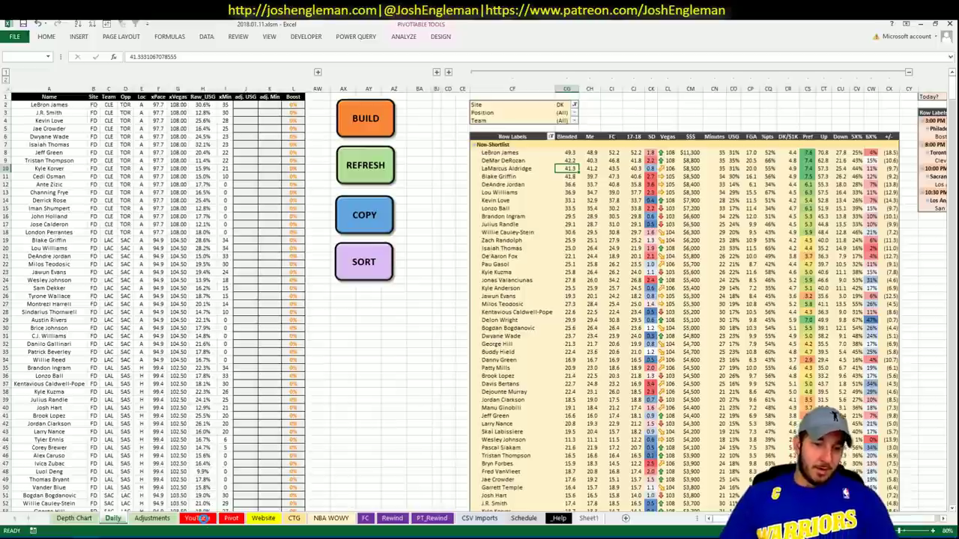
left_click(199, 518)
left_click(363, 319)
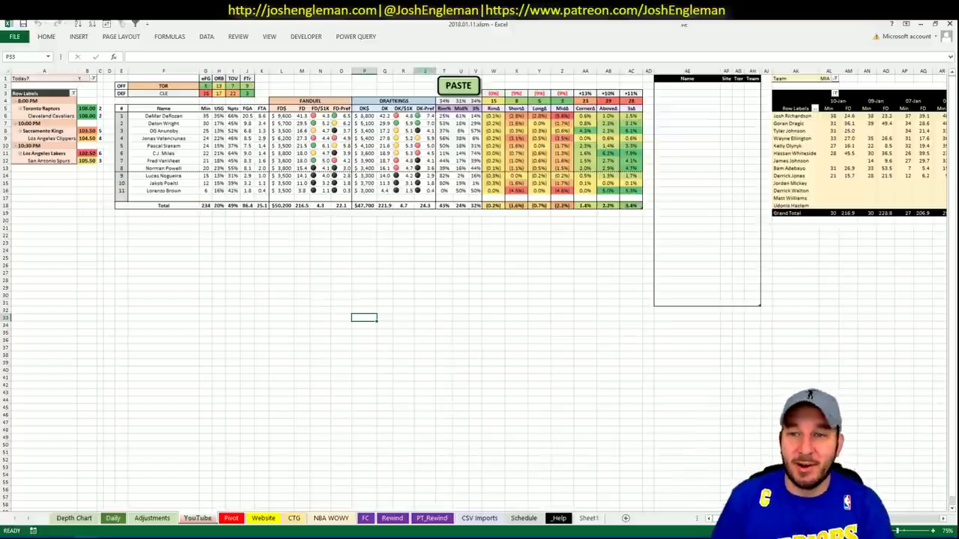
- Enter DeMar DeRozan in the first row of the empty Name/Site/Tier table with tier 3, leaving the site blank
left_click(697, 85)
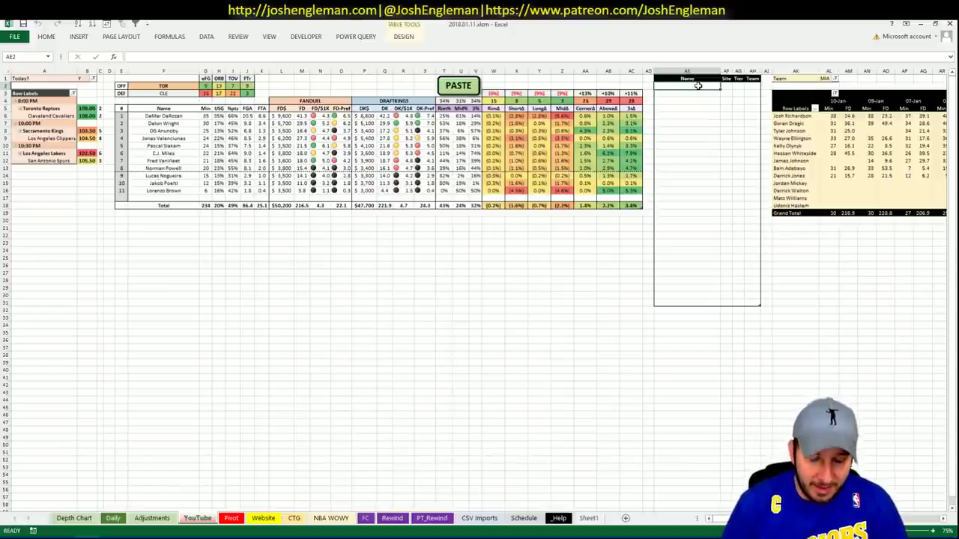
type("DeMar Deroi")
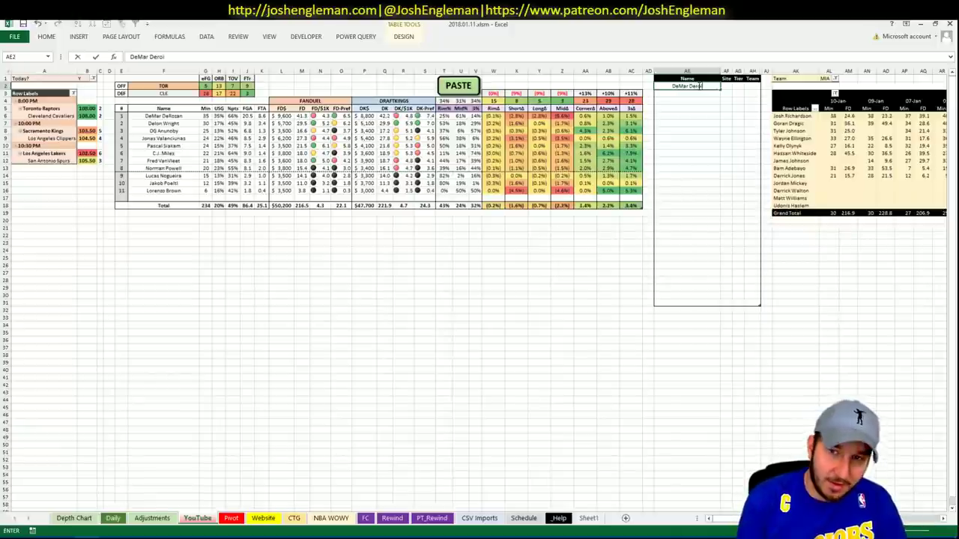
key("BackSpace")
key("BackSpace")
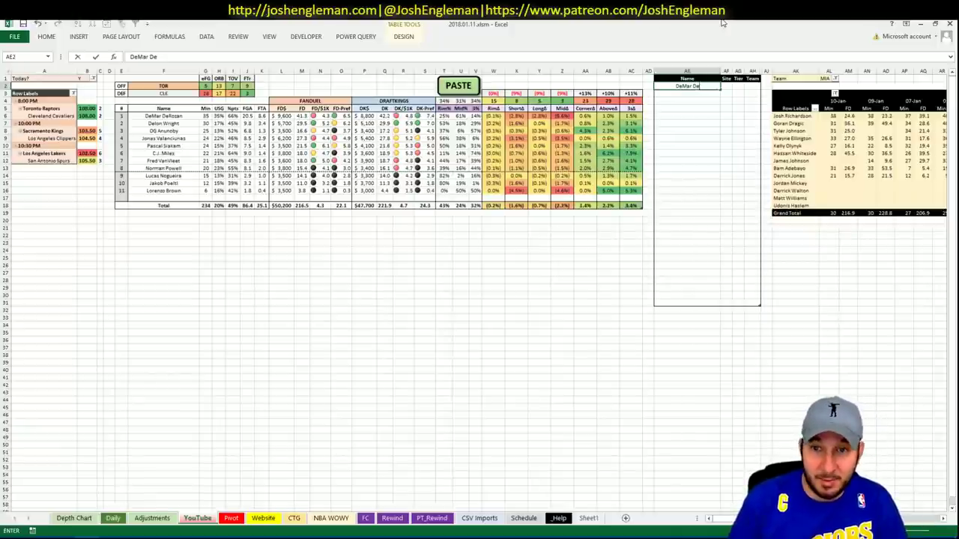
type("Rozan")
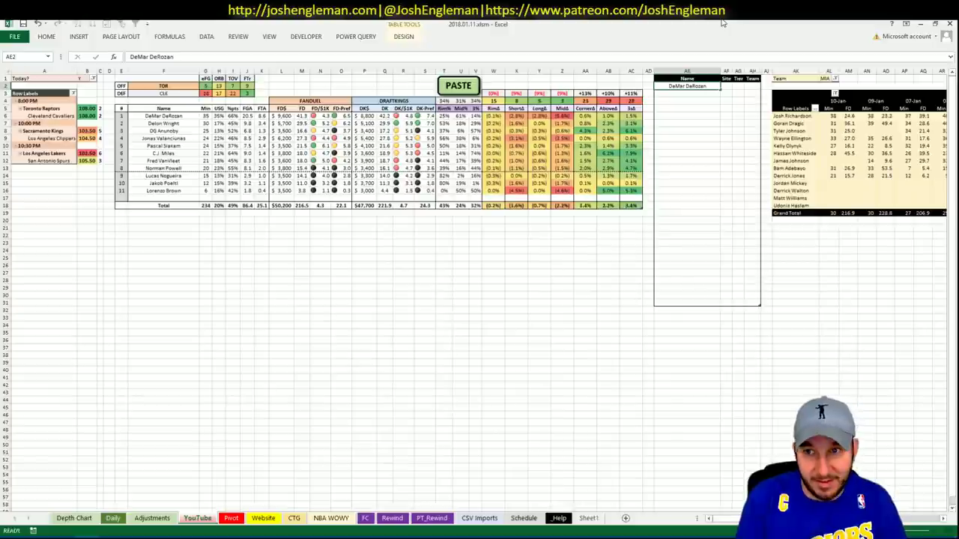
key("Tab")
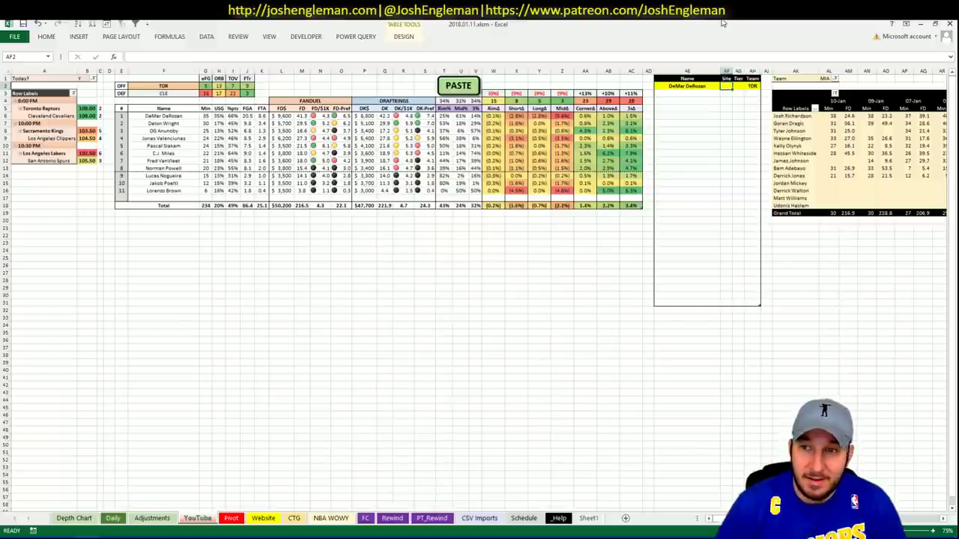
key("Right")
type("3")
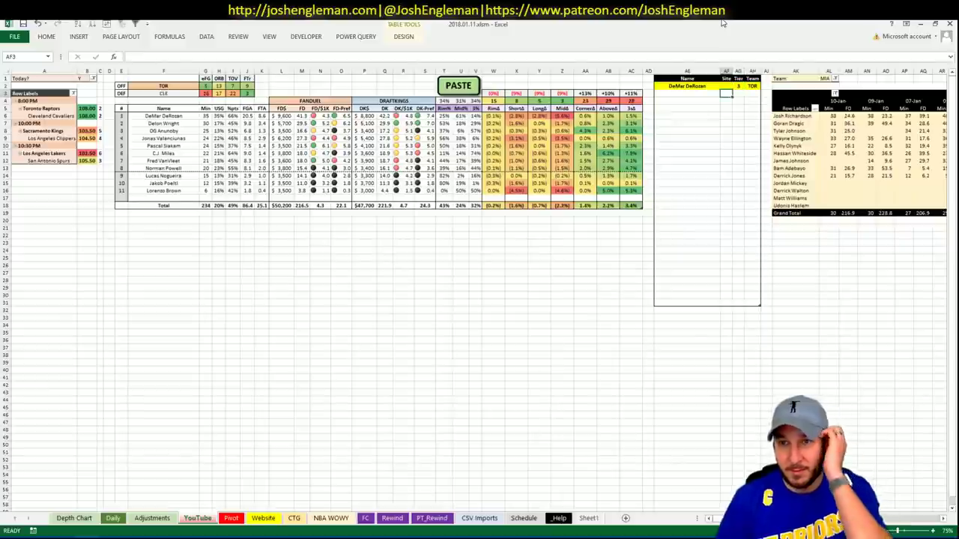
key("Return")
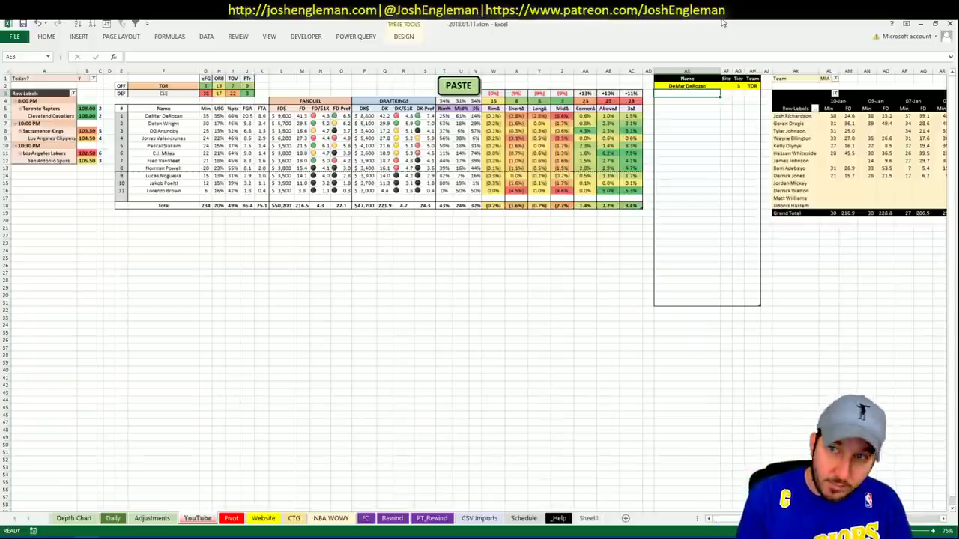
- Add Delon Wright in the table's second row with site DK and tier 1
type("Delon Wr")
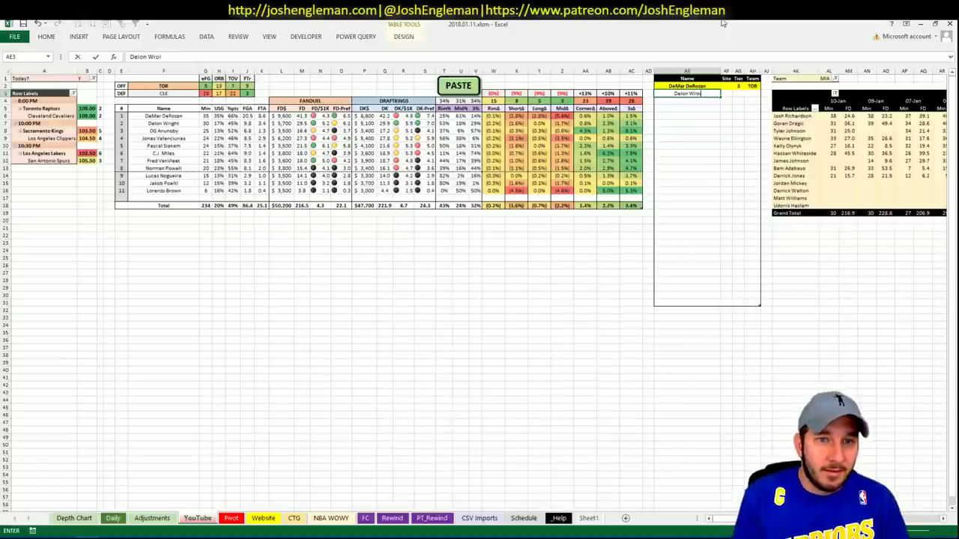
type("ight")
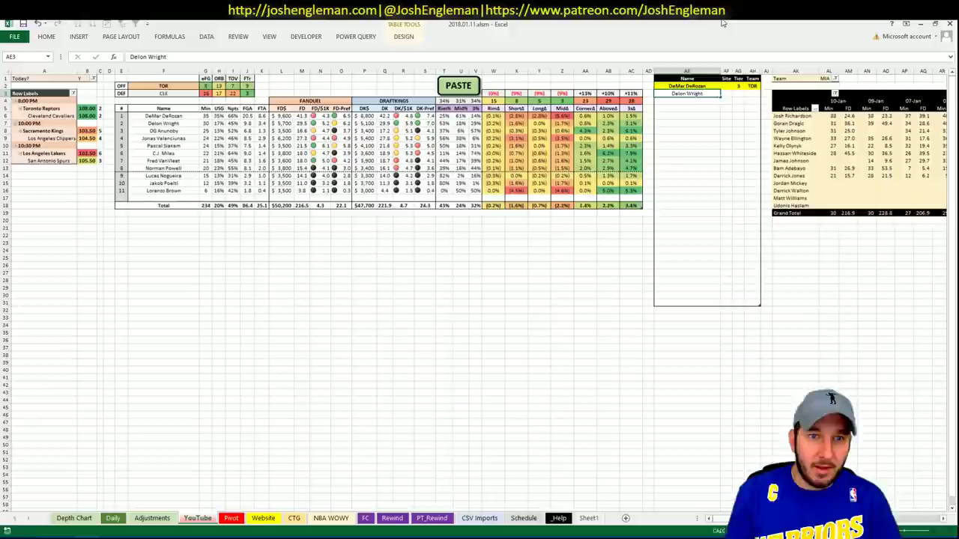
key("Return")
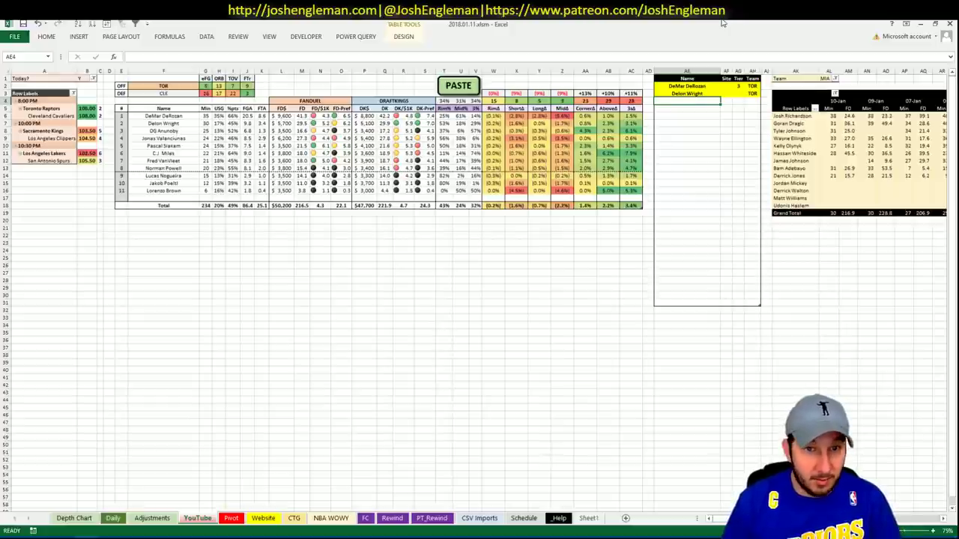
key("Up")
key("Right")
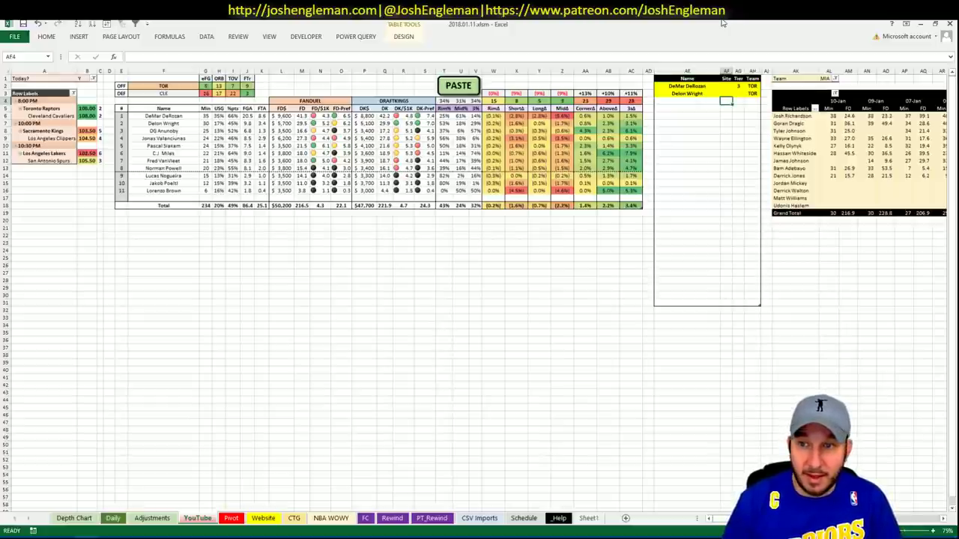
key("Right")
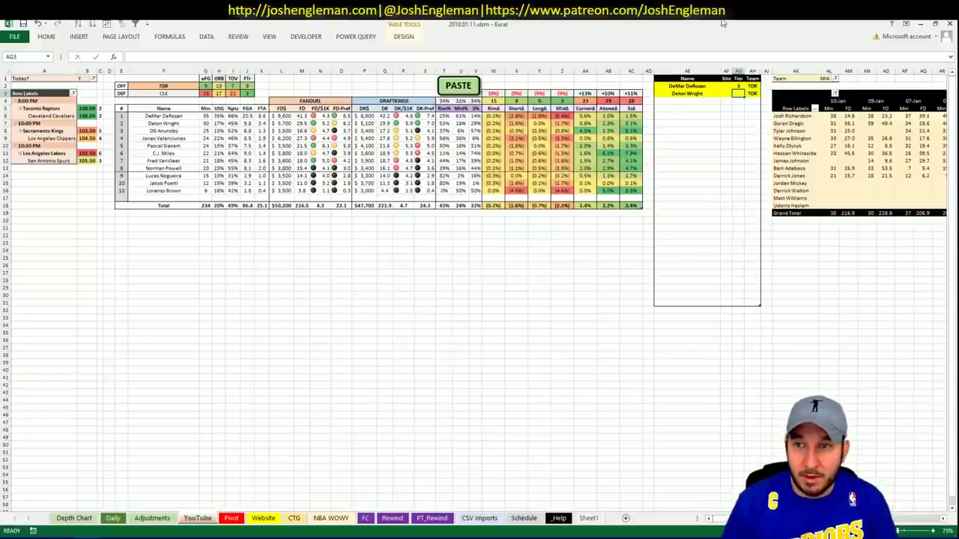
type("1")
key("Return")
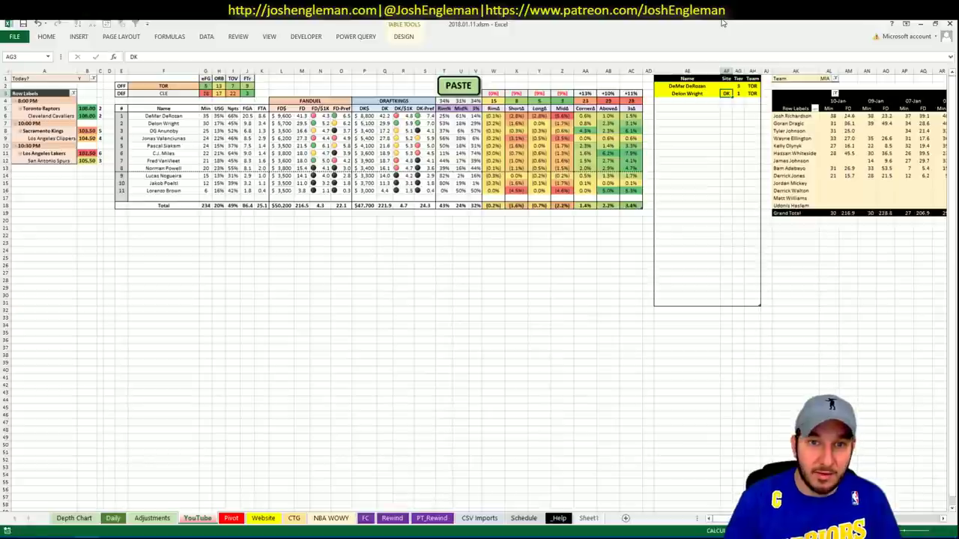
- Add a second Delon Wright row to the table with site FD and tier 2
type("Delon Wright")
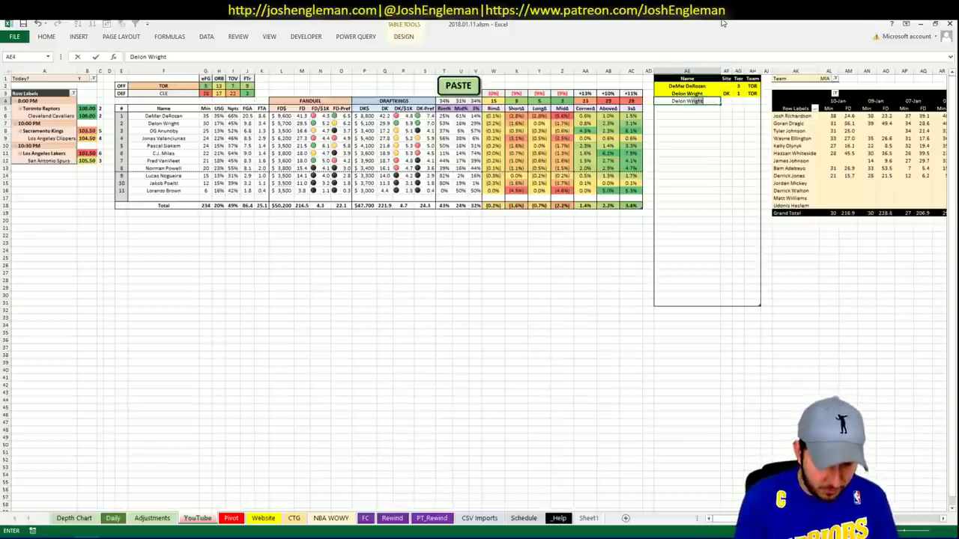
key("Tab")
type("FD")
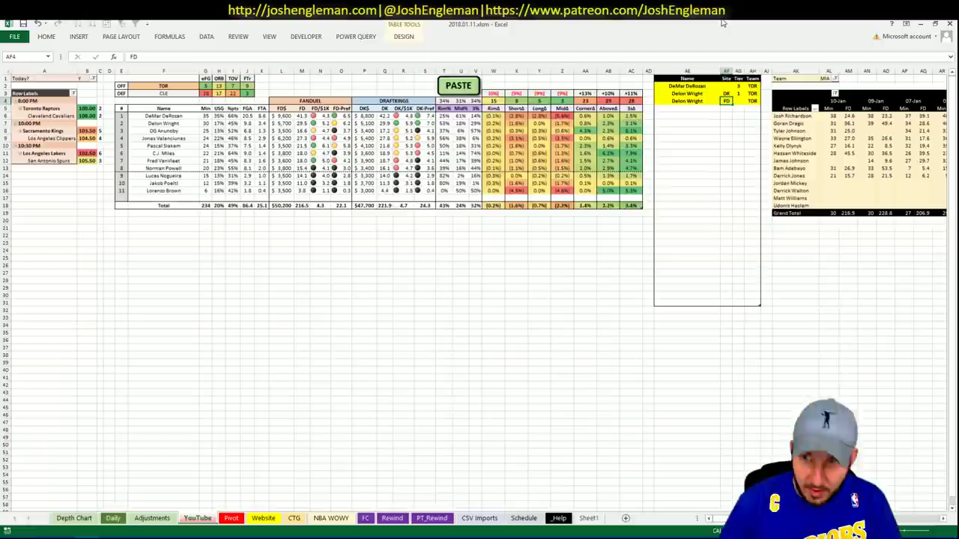
key("Tab")
type("2")
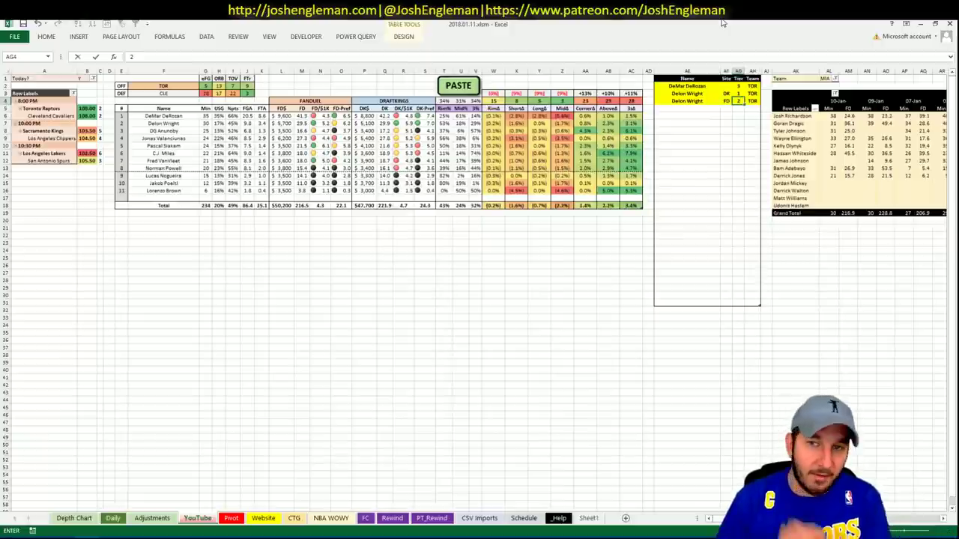
key("Return")
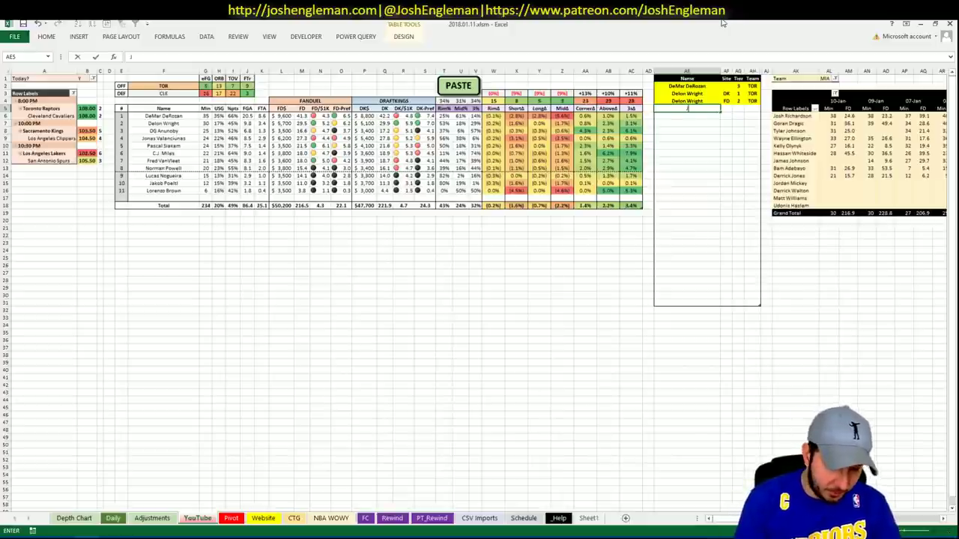
type("Joan Valanci")
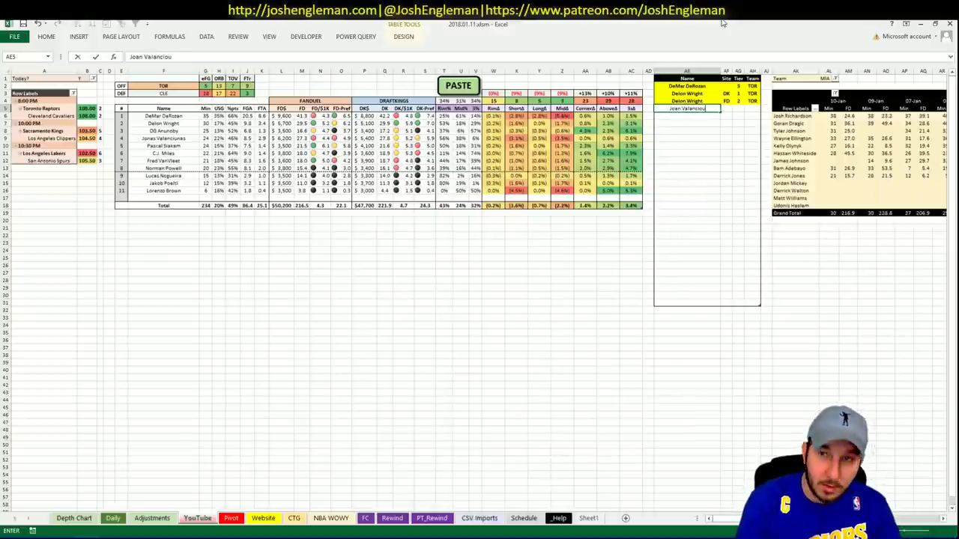
type("unas")
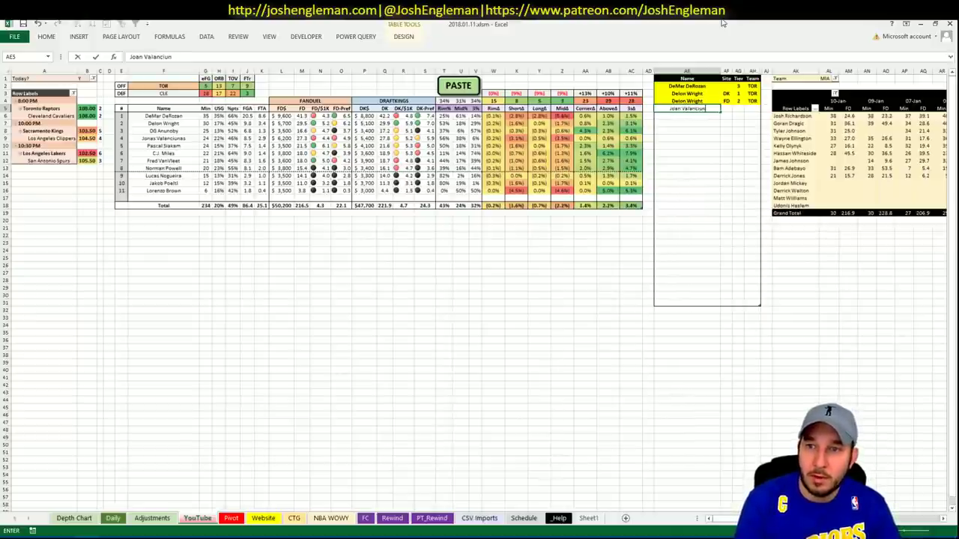
key("Tab")
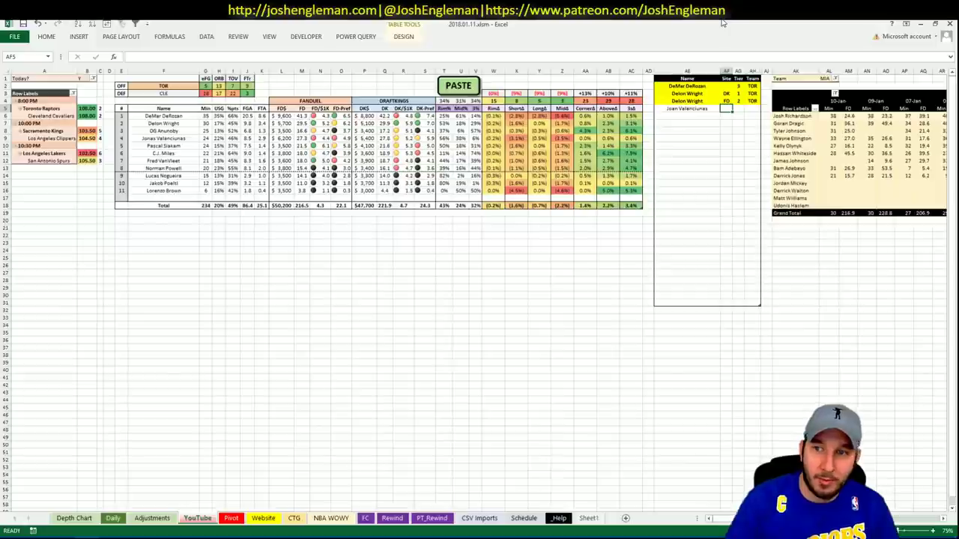
- Copy Jonas Valanciunas's name from the Toronto roster and paste it as a value over the name in the table's fourth row
left_click(164, 139)
key("ctrl+c")
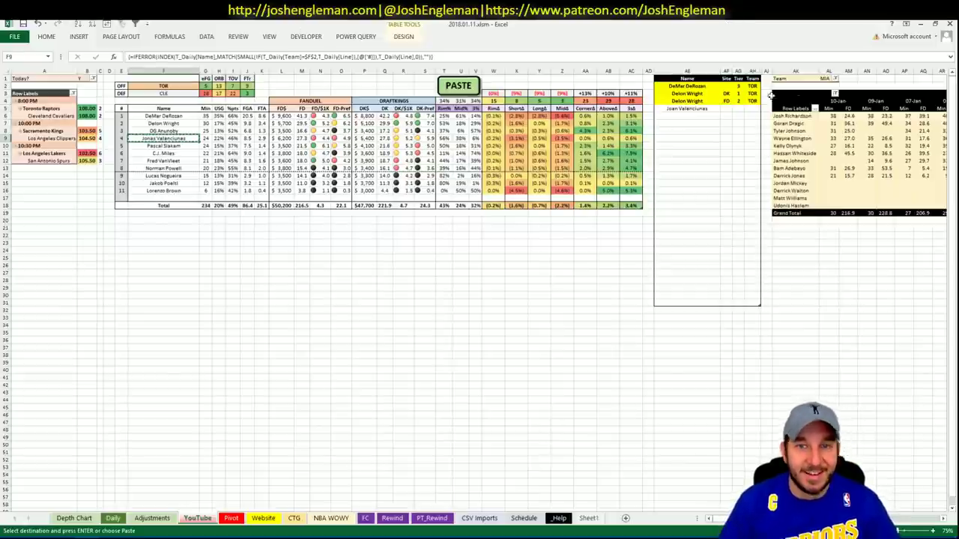
right_click(691, 109)
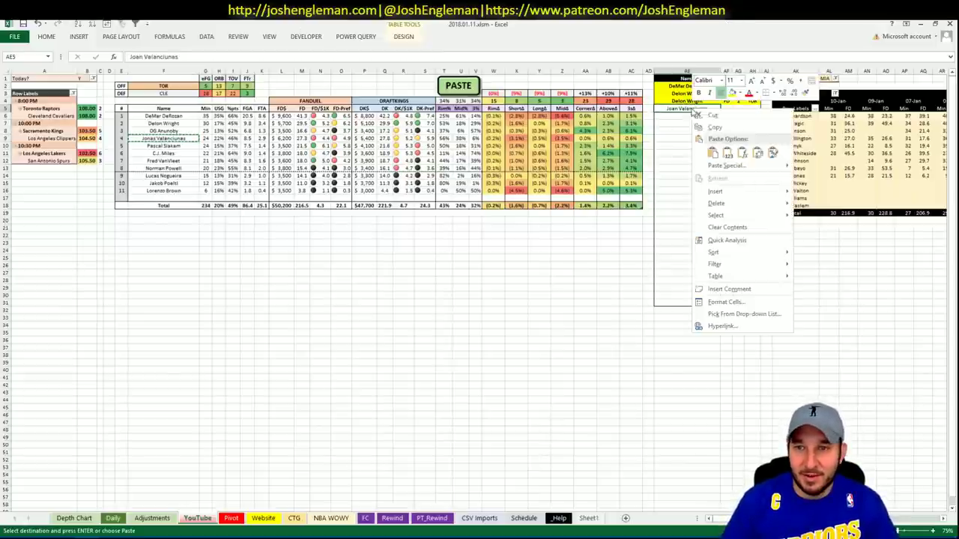
left_click(726, 149)
- Set the site to DK and the tier to 3 for Jonas Valanciunas
left_click(725, 109)
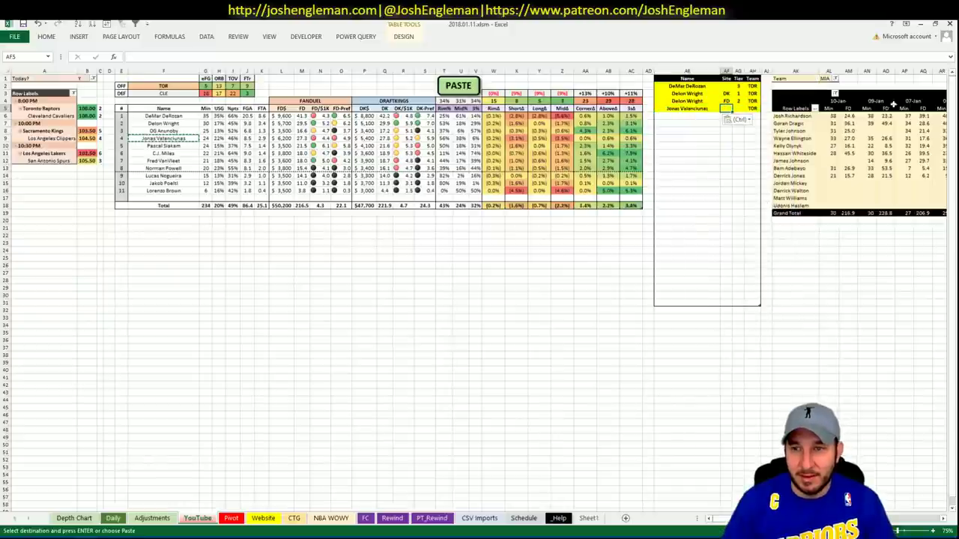
key("Escape")
type("DK")
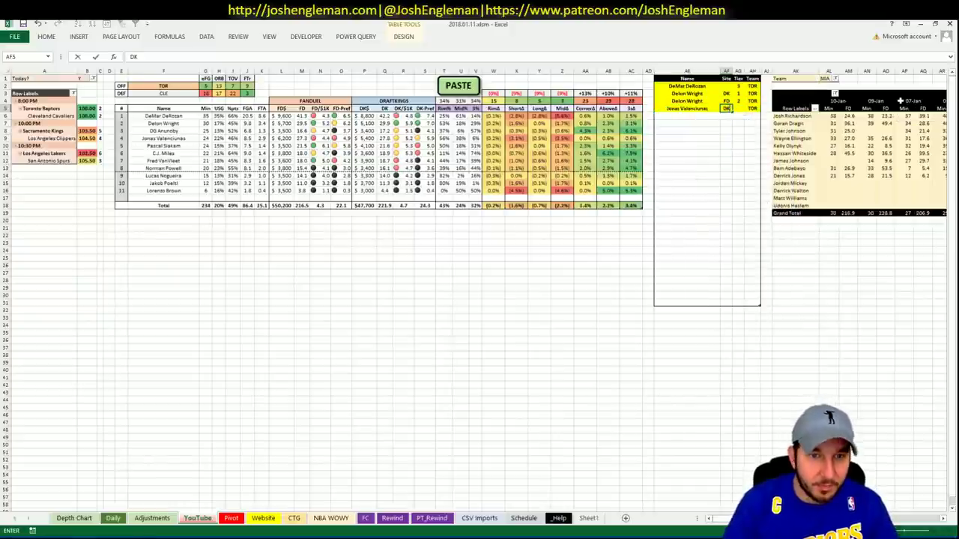
key("Tab")
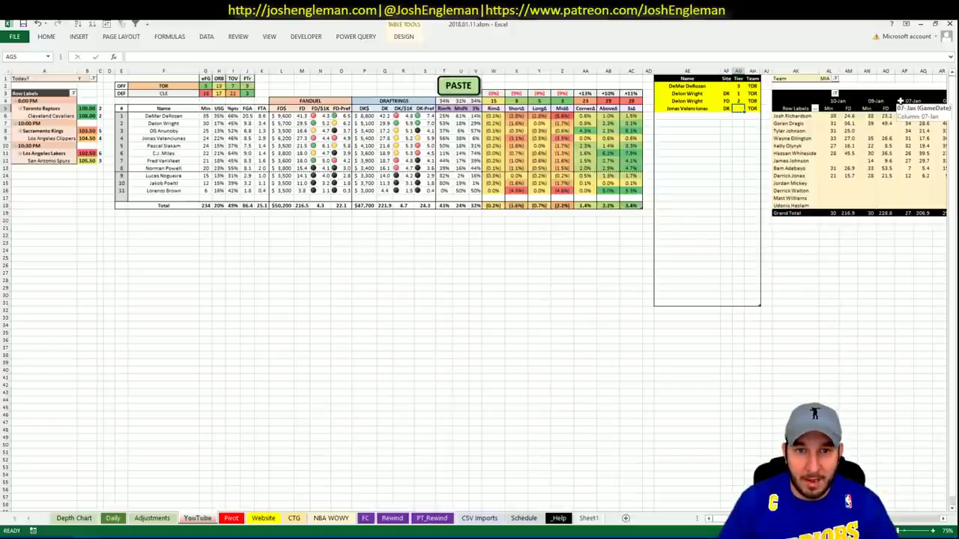
type("3")
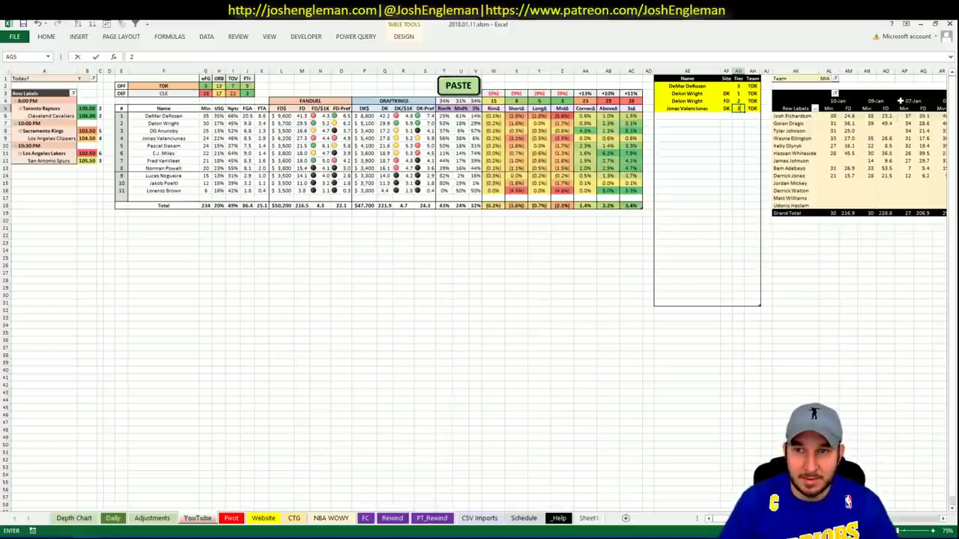
key("Return")
key("Left")
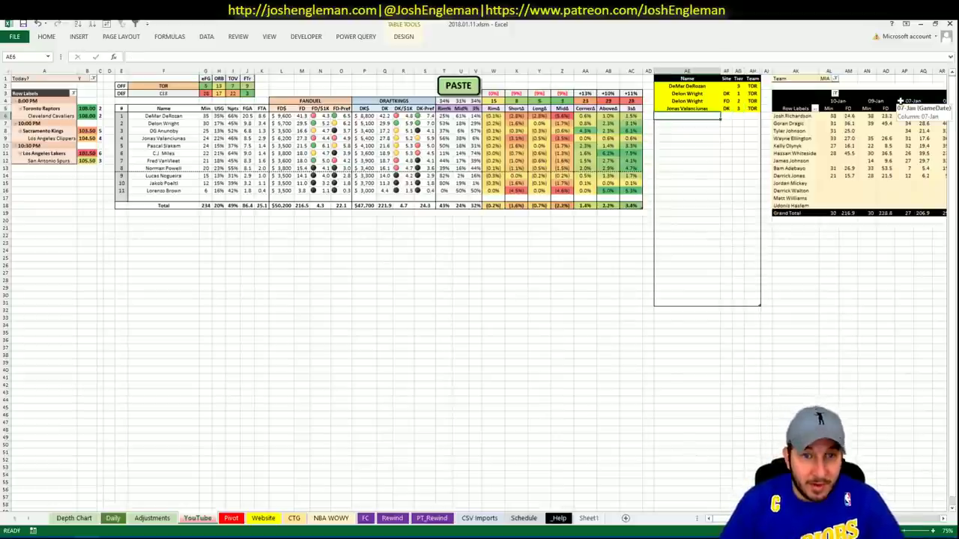
- Add Pascal Siakam in the next empty row of the picks table with site FD and tier 1
type("Pas")
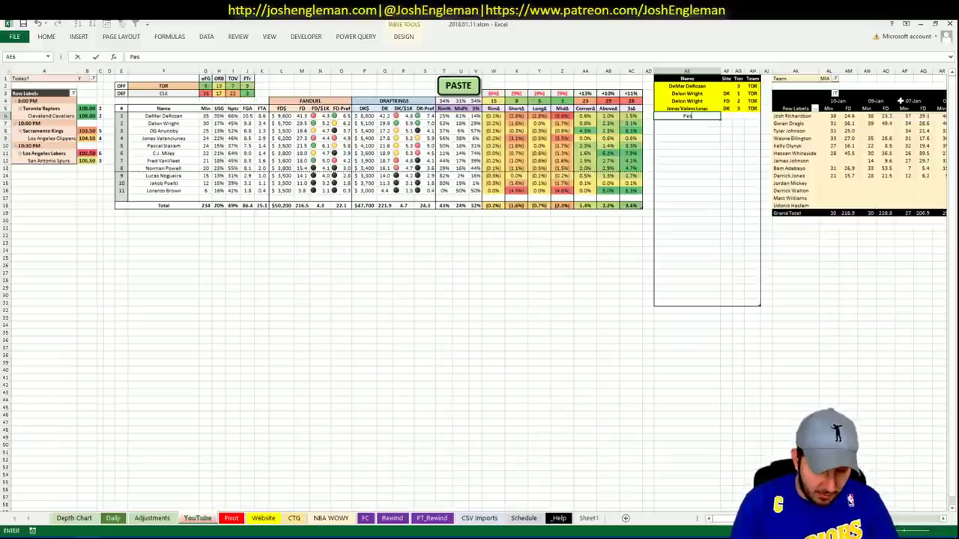
type("cal Siak")
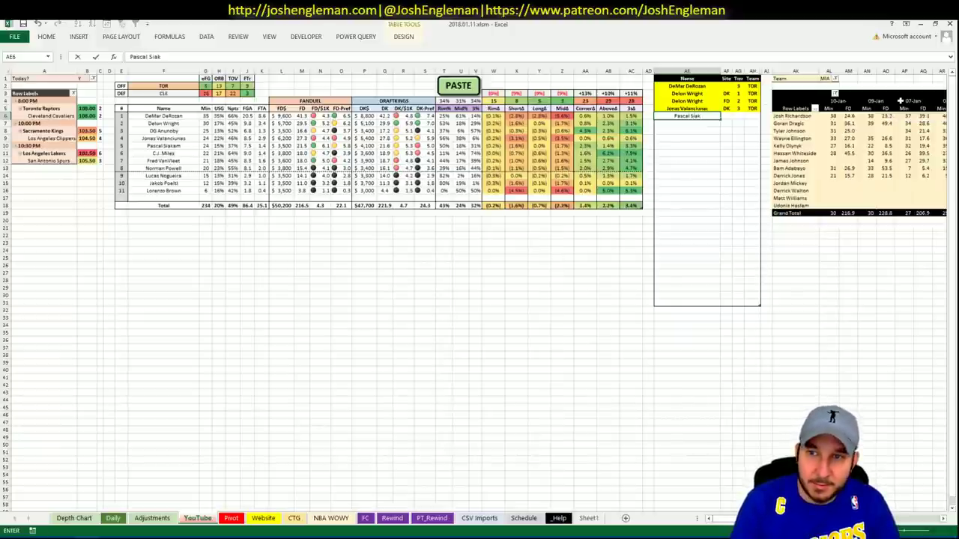
type("am")
key("Tab")
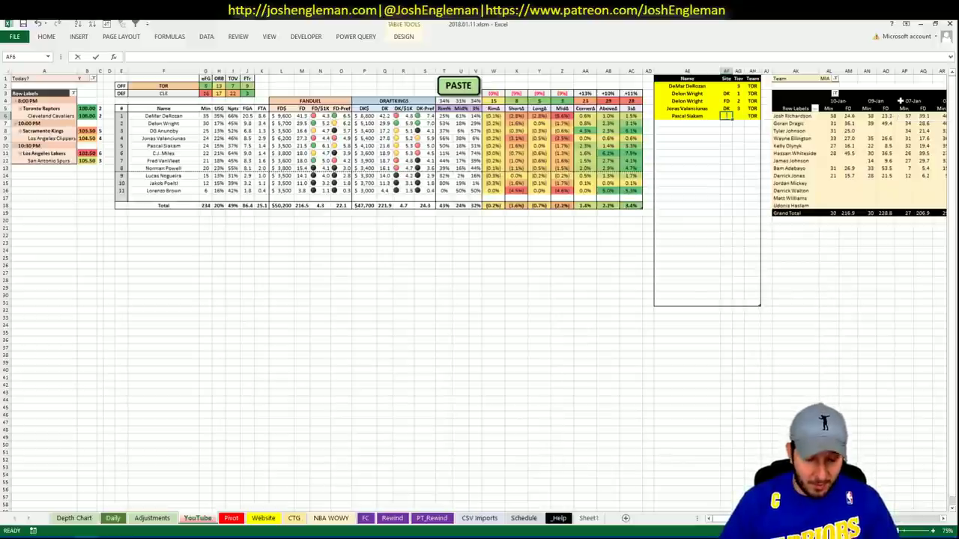
type("FD")
key("Tab")
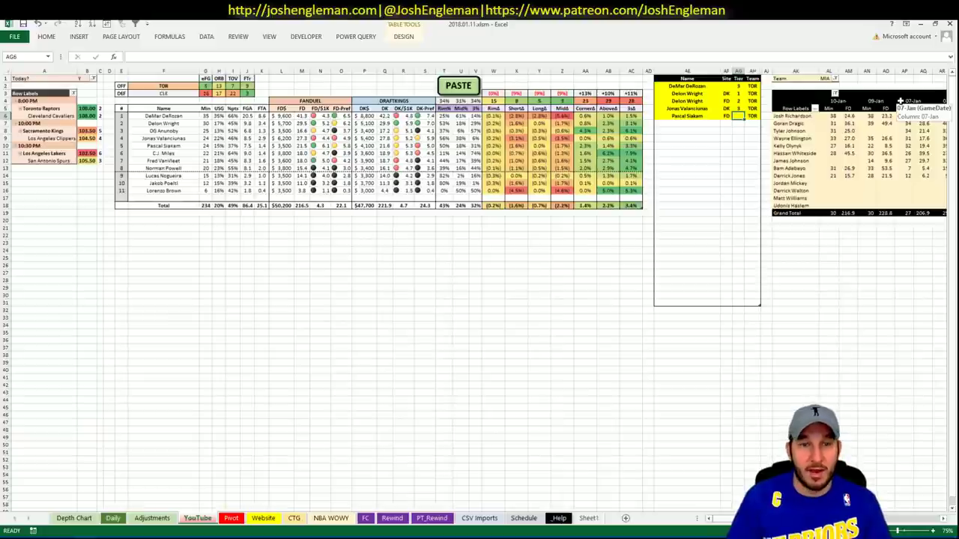
key("Down")
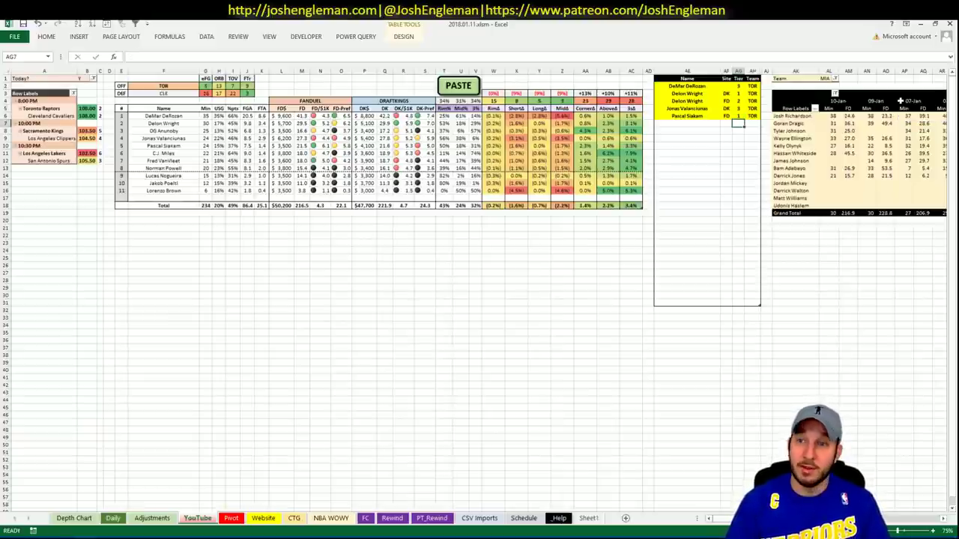
- Add a second Pascal Siakam row to the picks table with site DK and tier 2
key("Left")
key("Left")
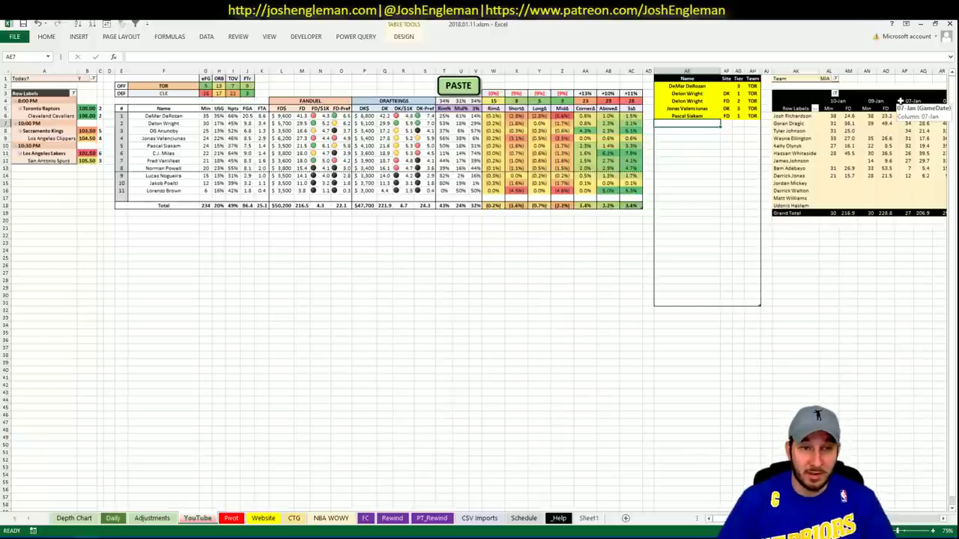
type("Pascal Siakam")
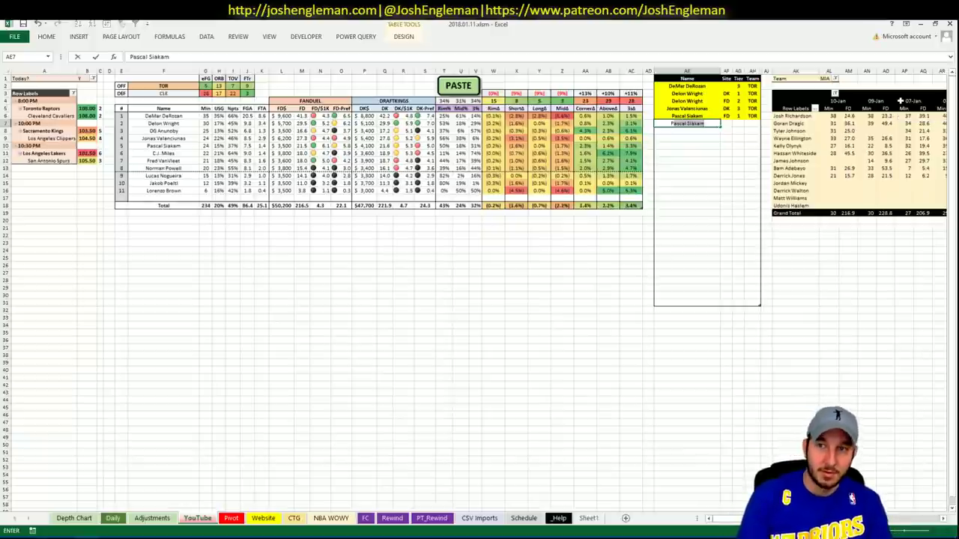
key("Tab")
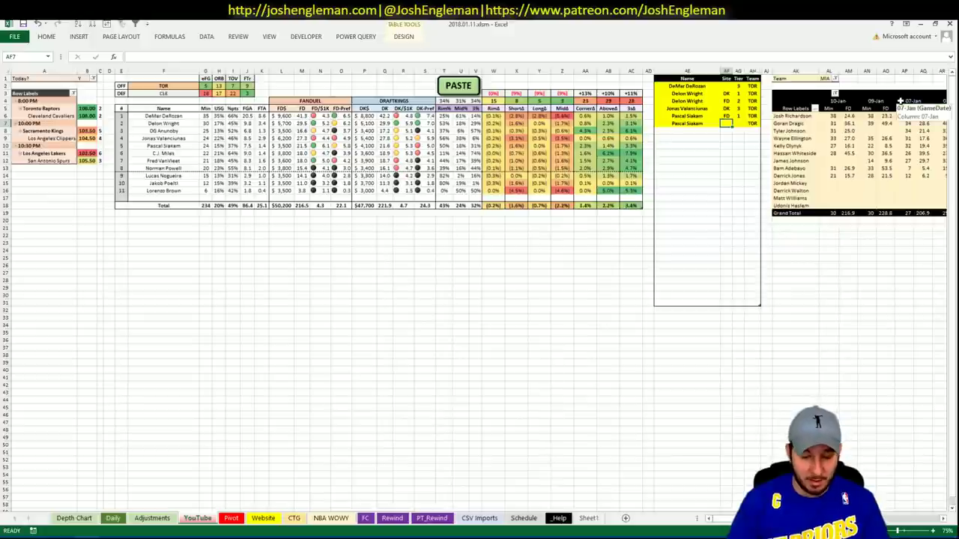
type("DK")
key("Tab")
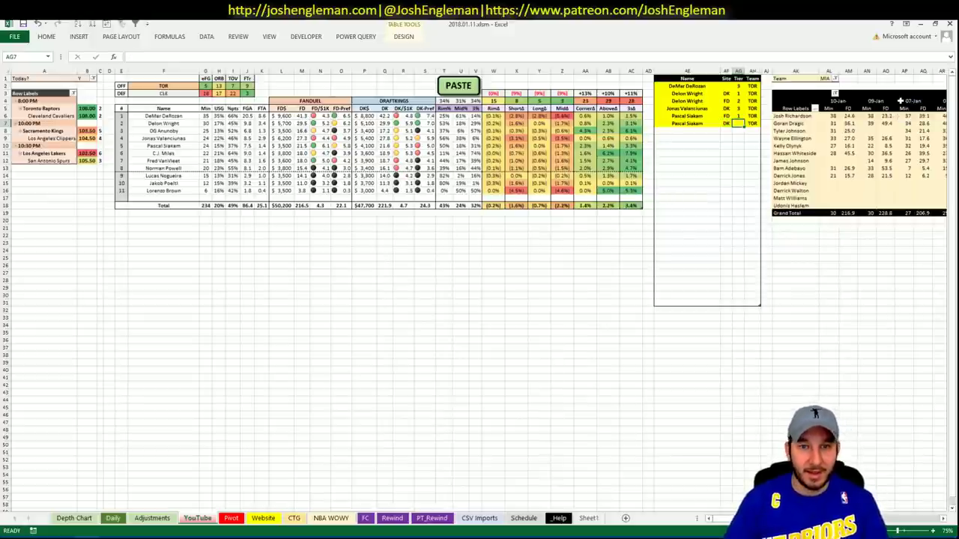
type("2")
key("Return")
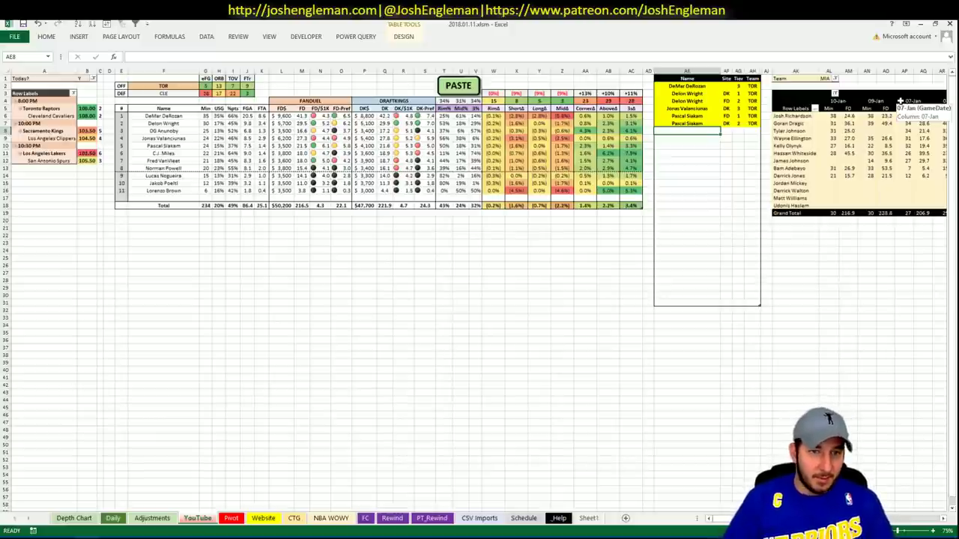
- Add C.J. Miles to the picks table with tier 3, leaving the site blank
type("C.J")
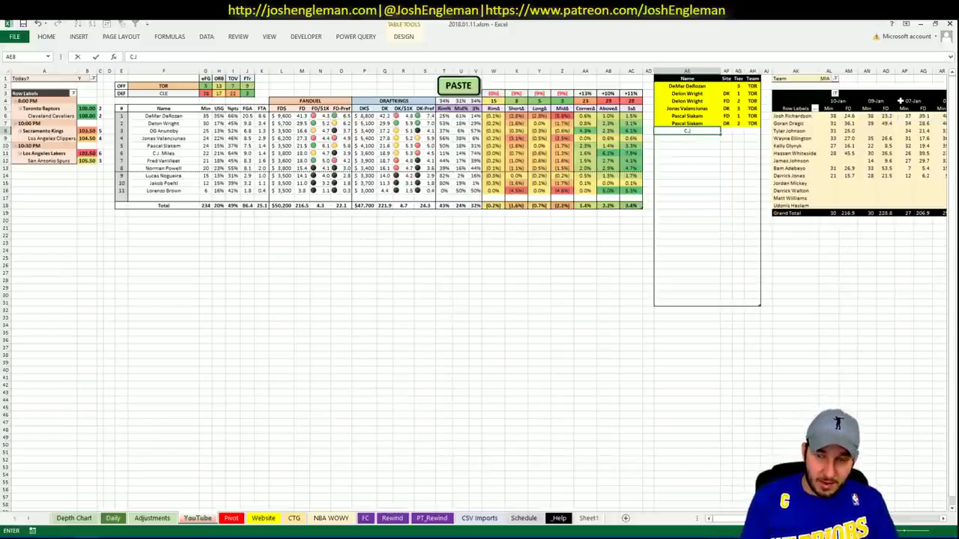
type(". Miles")
key("Tab")
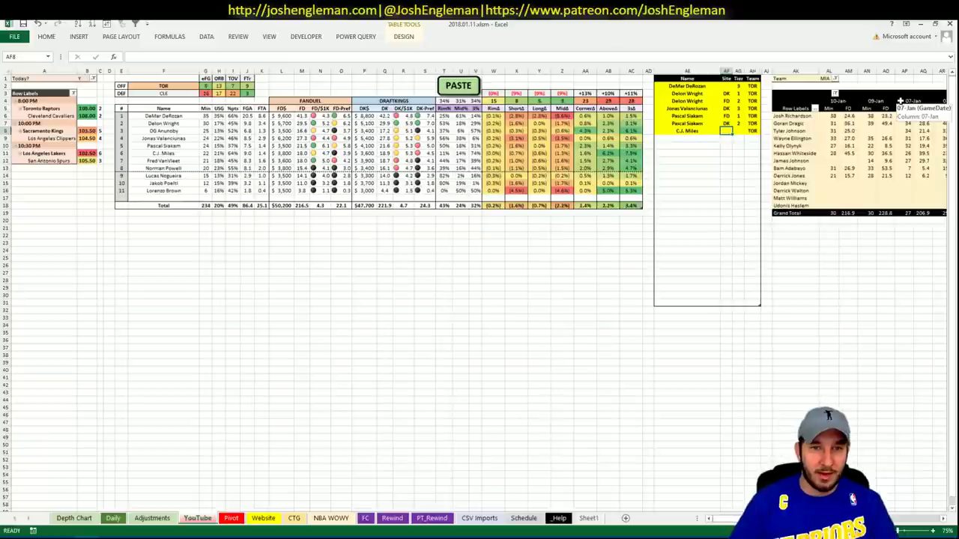
key("Right")
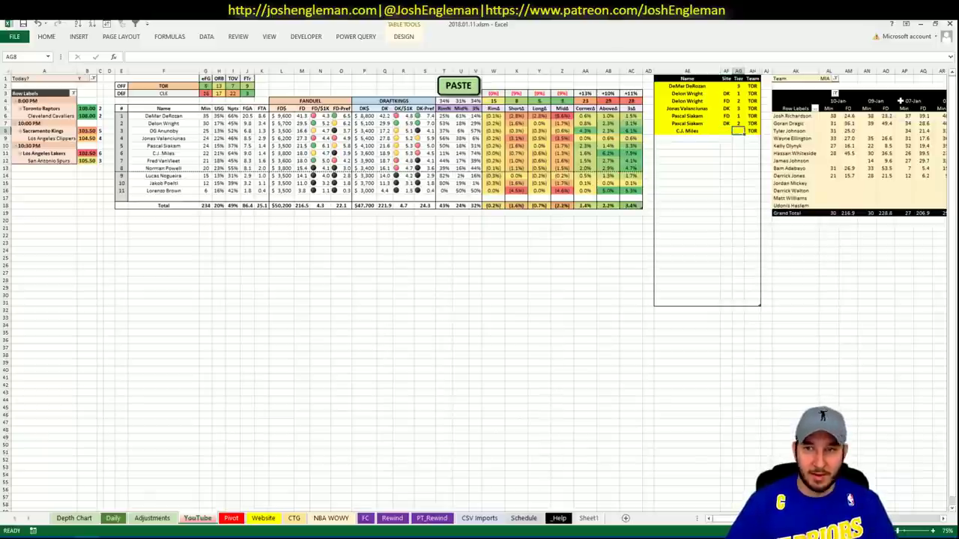
type("3")
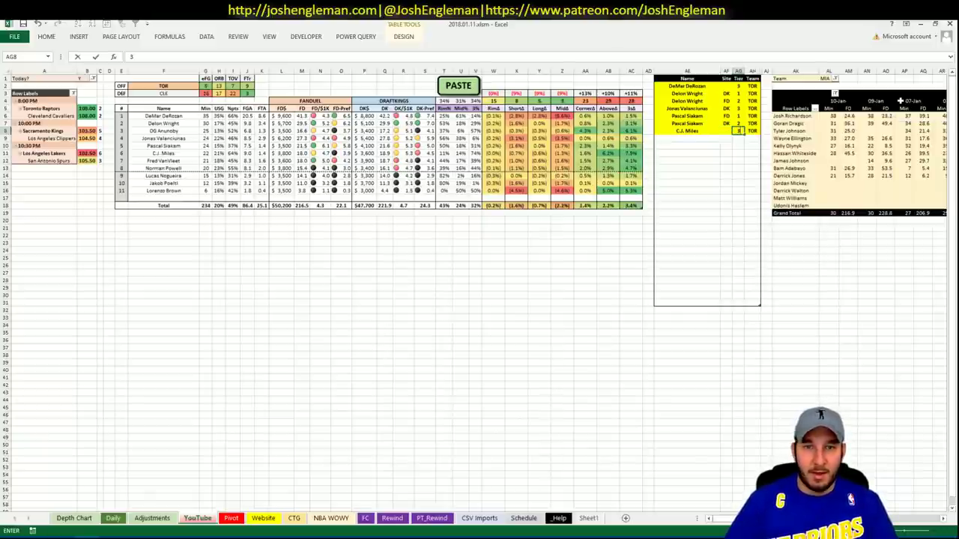
key("Return")
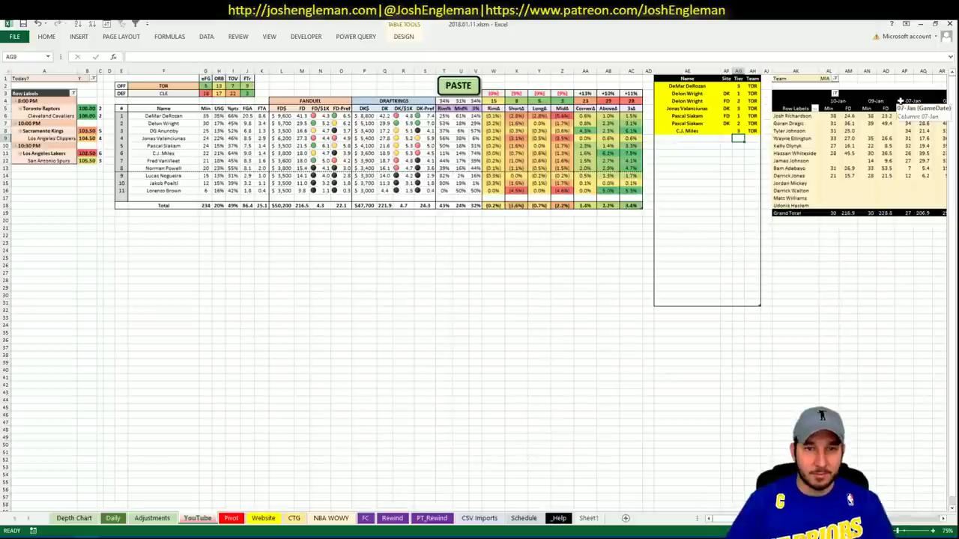
- Add Fred VanVleet below C.J. Miles in the picks table with tier 3 and a blank site
key("Left")
key("Left")
type("Fred")
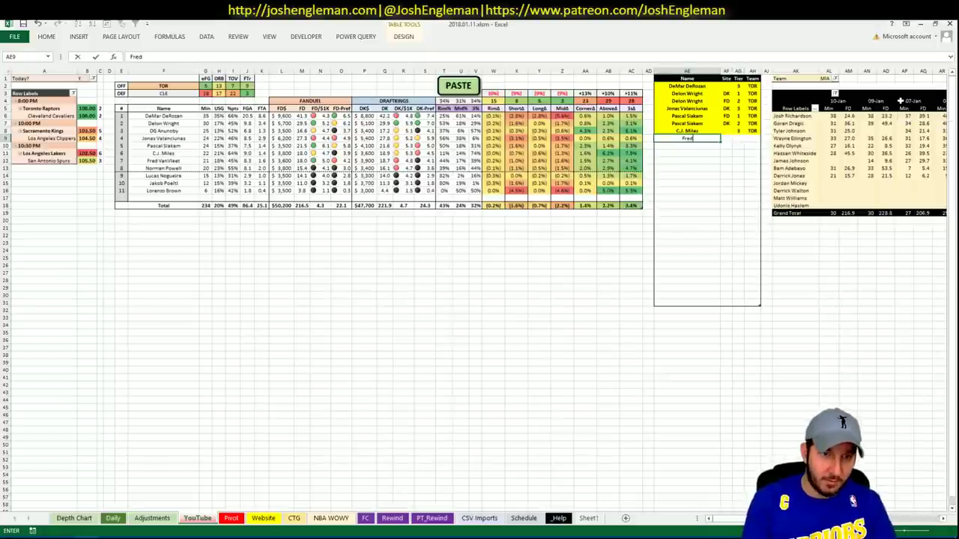
type(" VanVl")
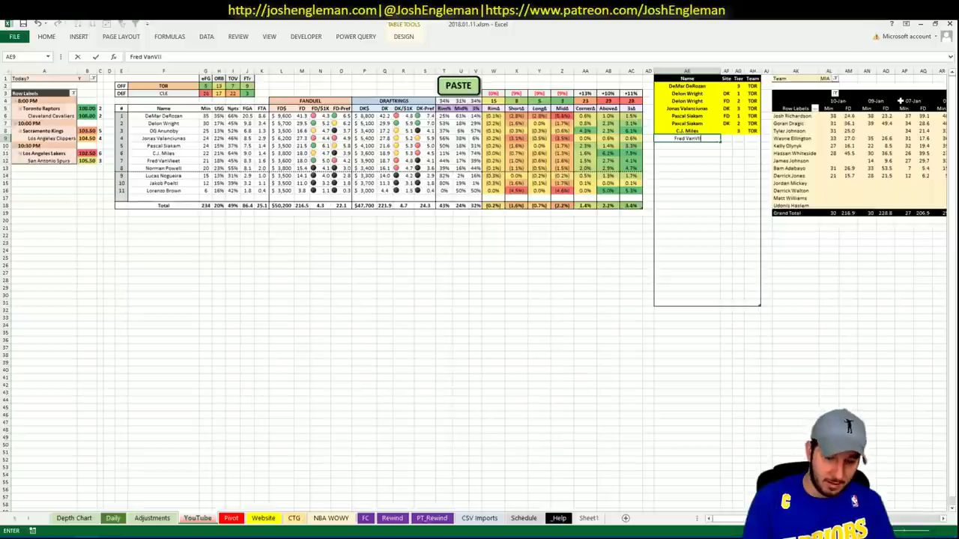
type("eet")
key("Right")
key("Right")
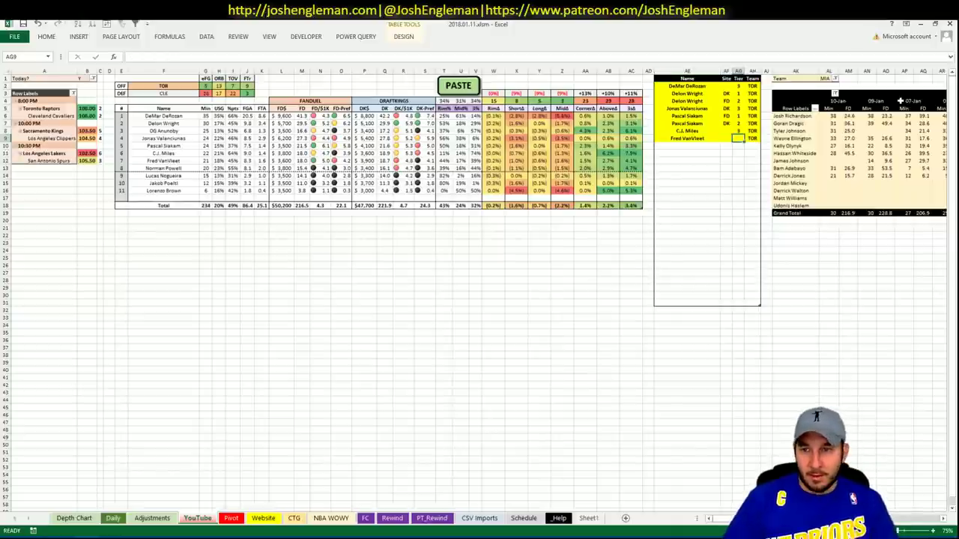
key("Down")
key("Left")
key("Left")
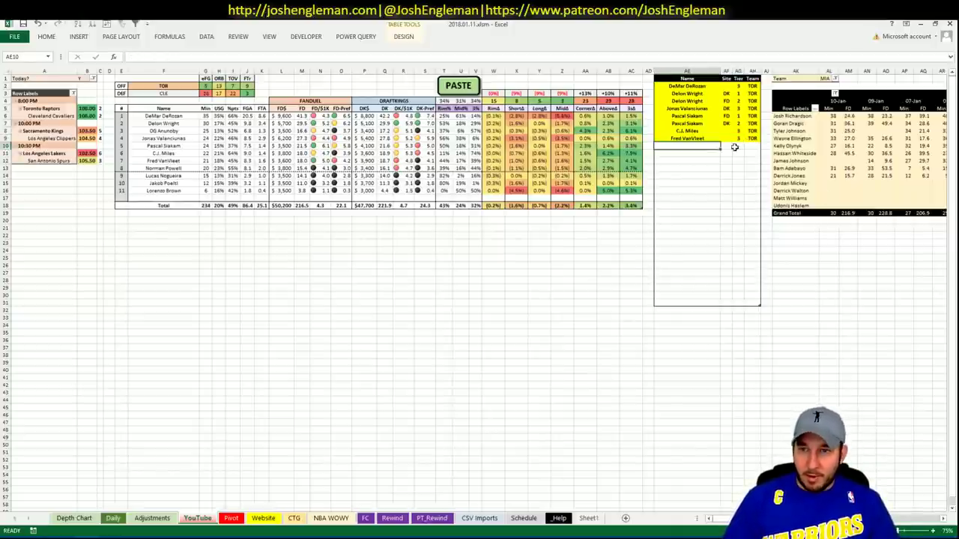
- Change the offensive team above the projections table to CLE
left_click(131, 236)
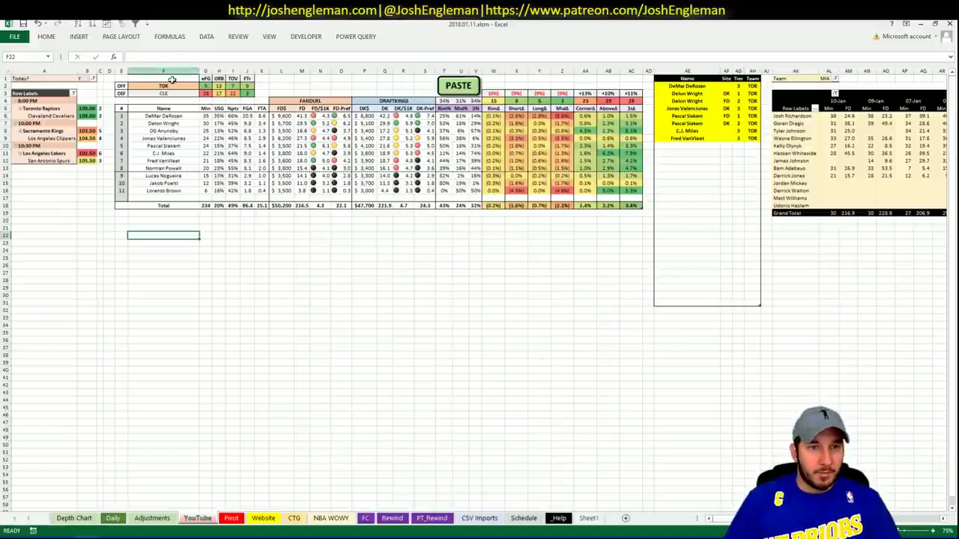
left_click(169, 87)
type("CLE")
key("Return")
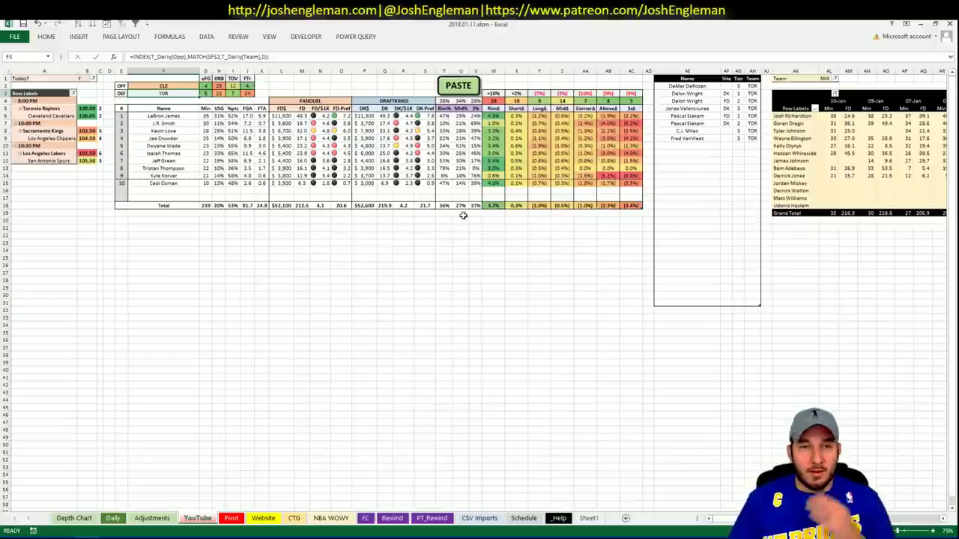
- Add LeBron James below Fred VanVleet in the picks table with tier 2 and a blank site
left_click(695, 144)
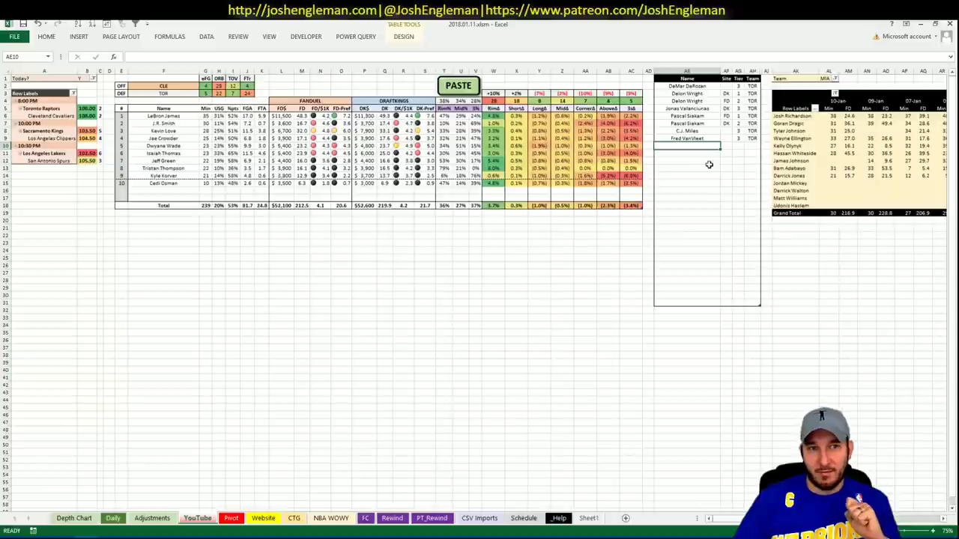
type("LeBron James")
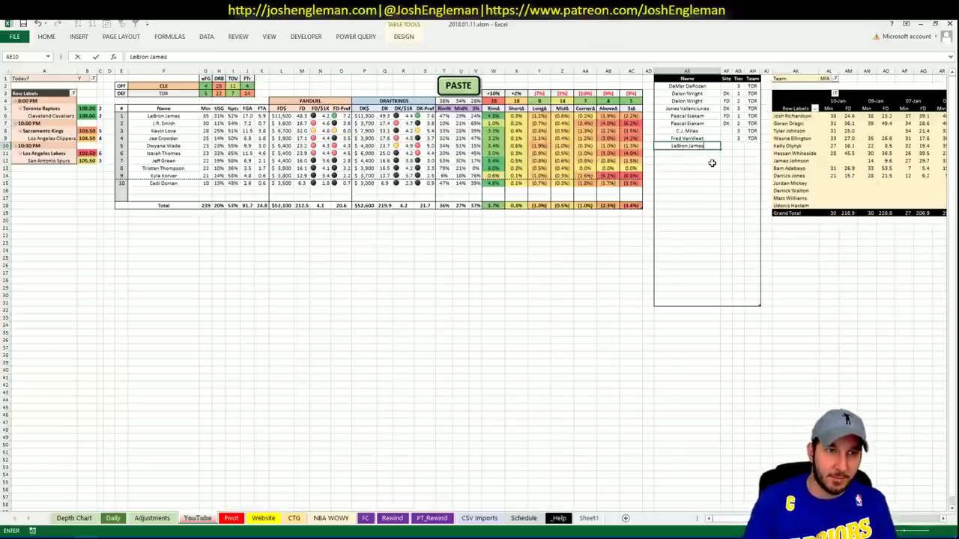
key("Tab")
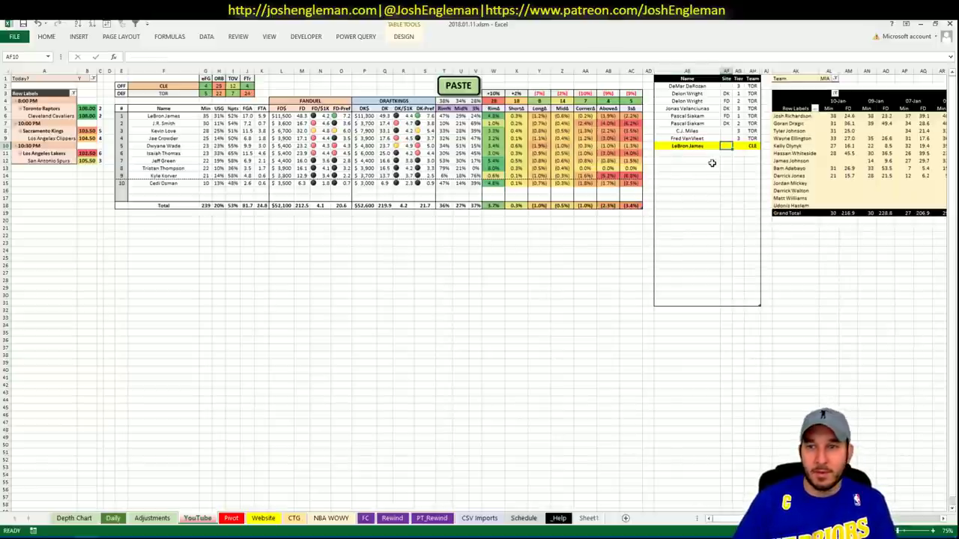
key("Tab")
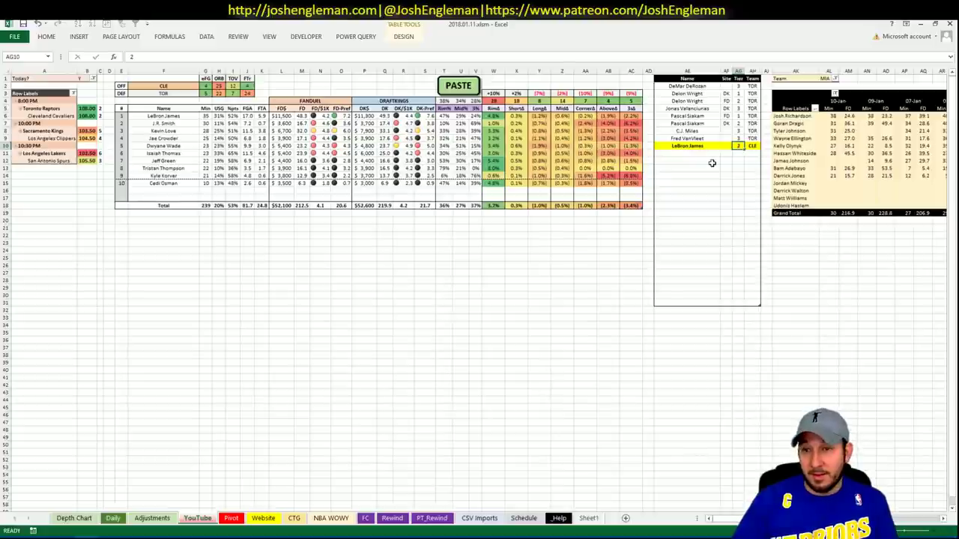
type("2")
key("Return")
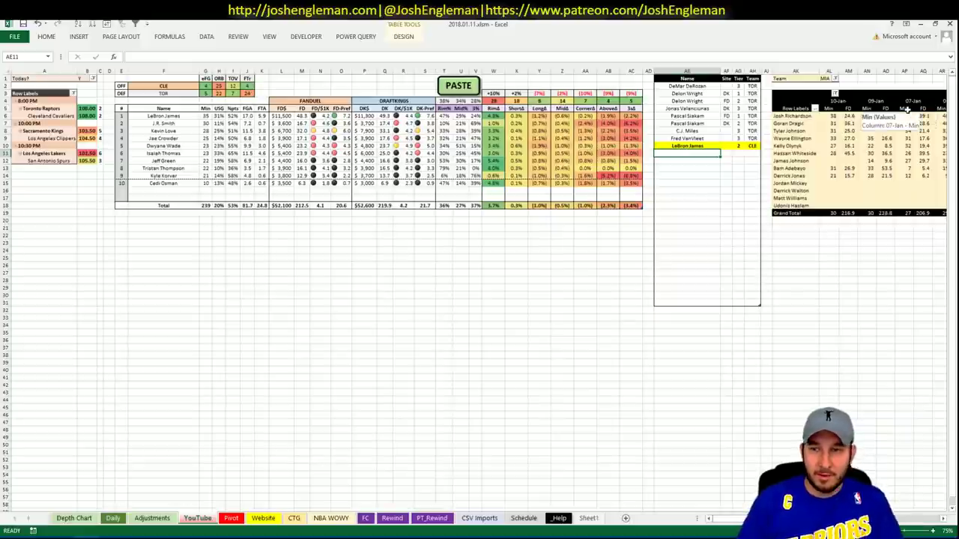
- Enter Kevin Love as the next name in the picks table, leaving the site blank
type("Kevin Love")
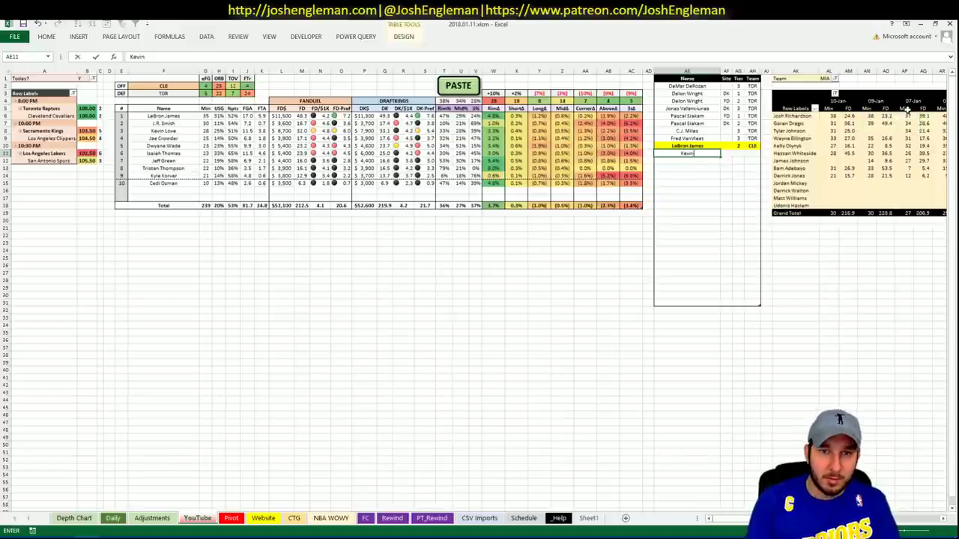
key("ctrl+Return")
key("Right")
key("Right")
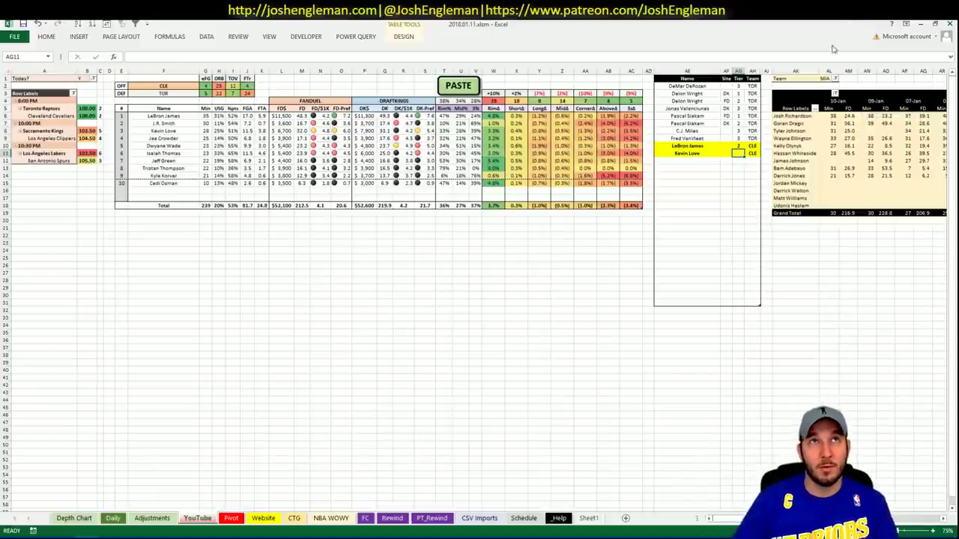
- Set the team filter of the recent-games pivot table to CLE
left_click(827, 80)
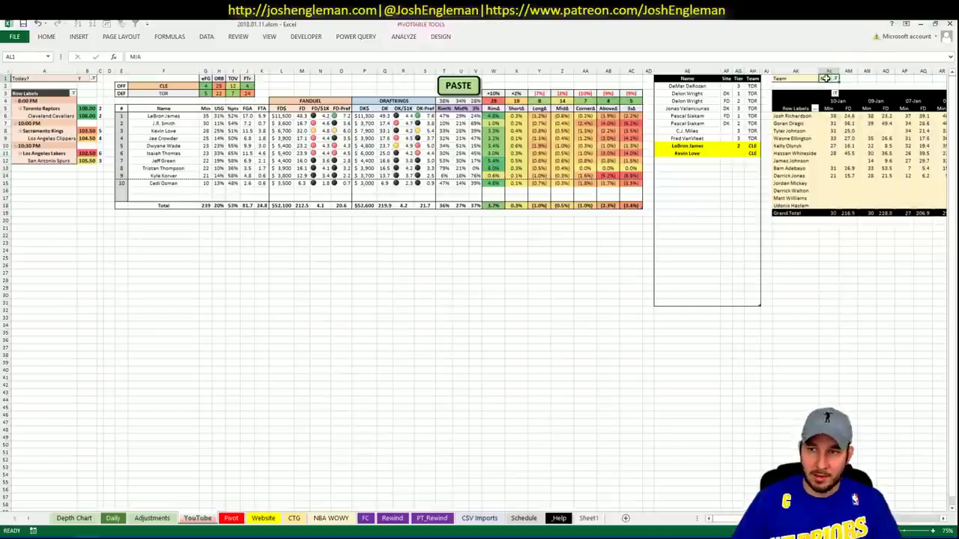
type("CLE")
key("Tab")
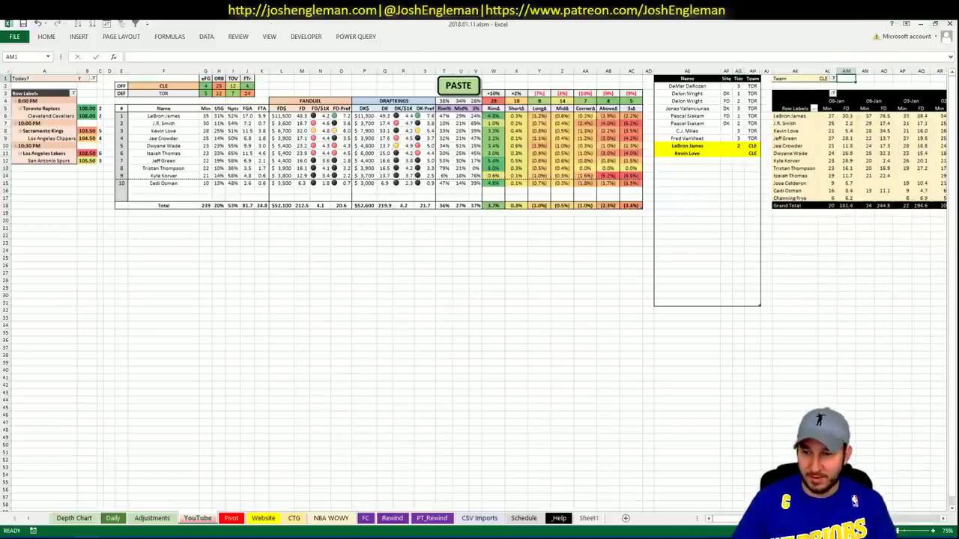
- Review Kevin Love's FD scores across the recent game dates, then return to his tier cell in the picks table
scroll(479, 225, "right", 5)
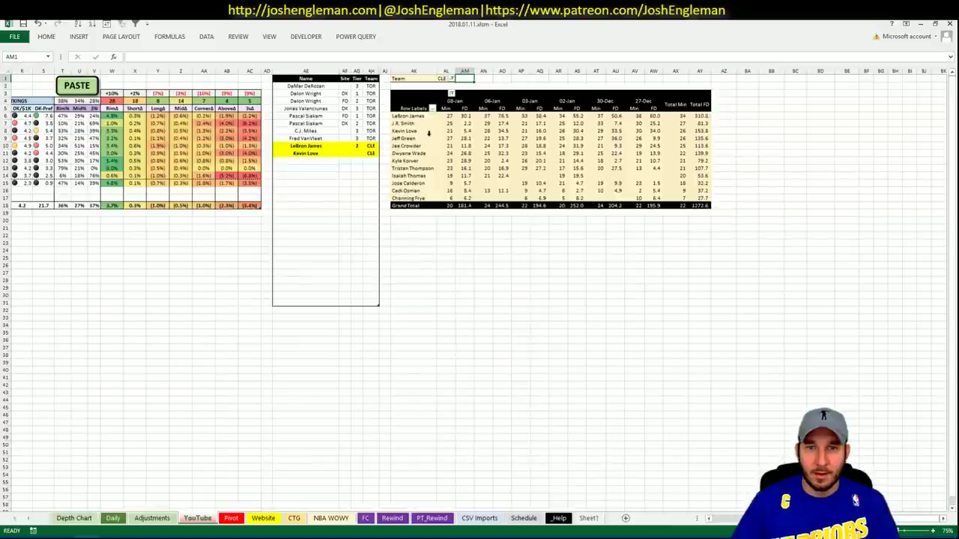
left_click(464, 132)
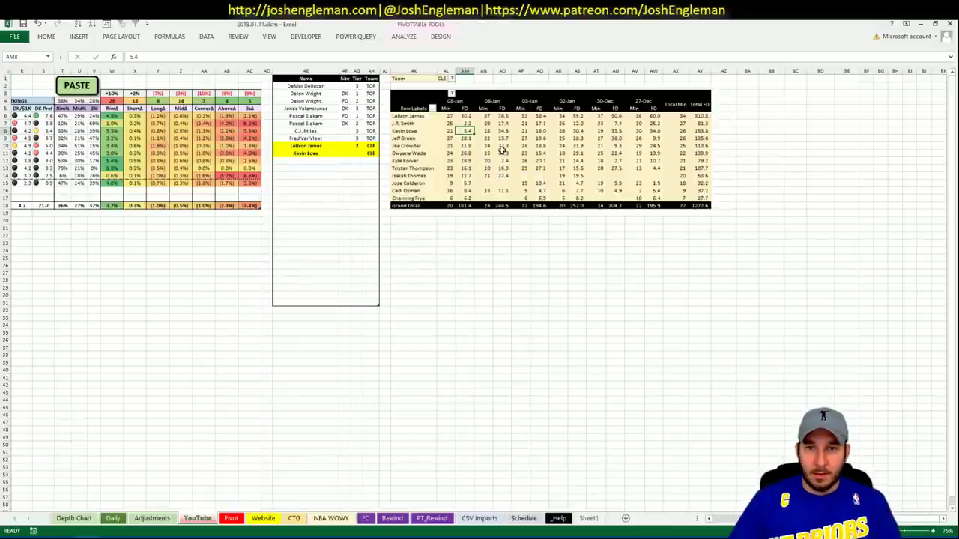
left_click(502, 131)
left_click(577, 131)
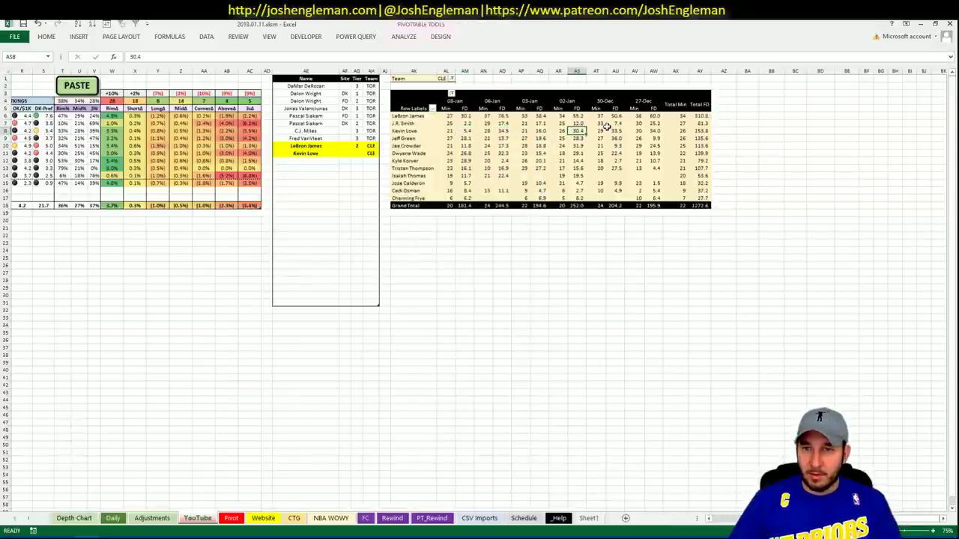
left_click(614, 131)
left_click(653, 131)
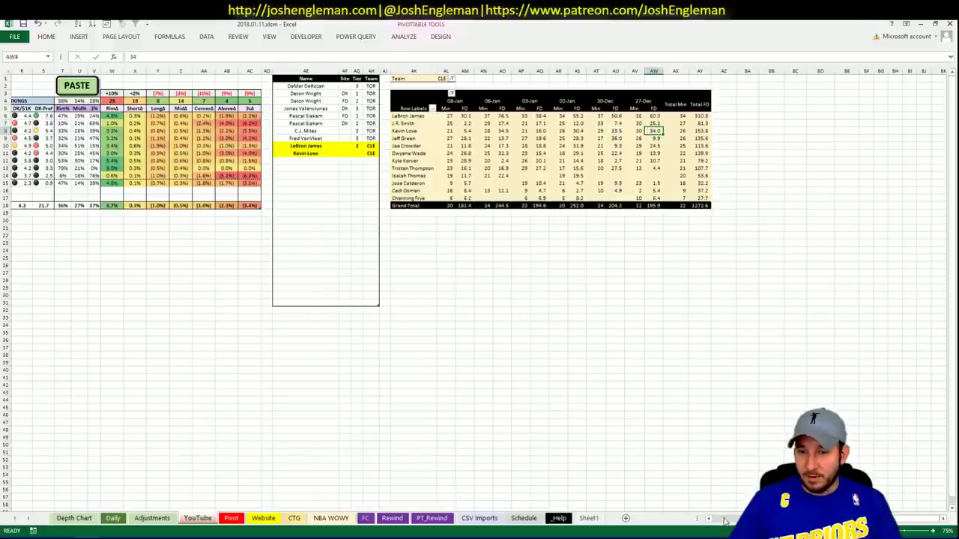
left_click_drag(725, 520, 713, 520)
left_click(738, 153)
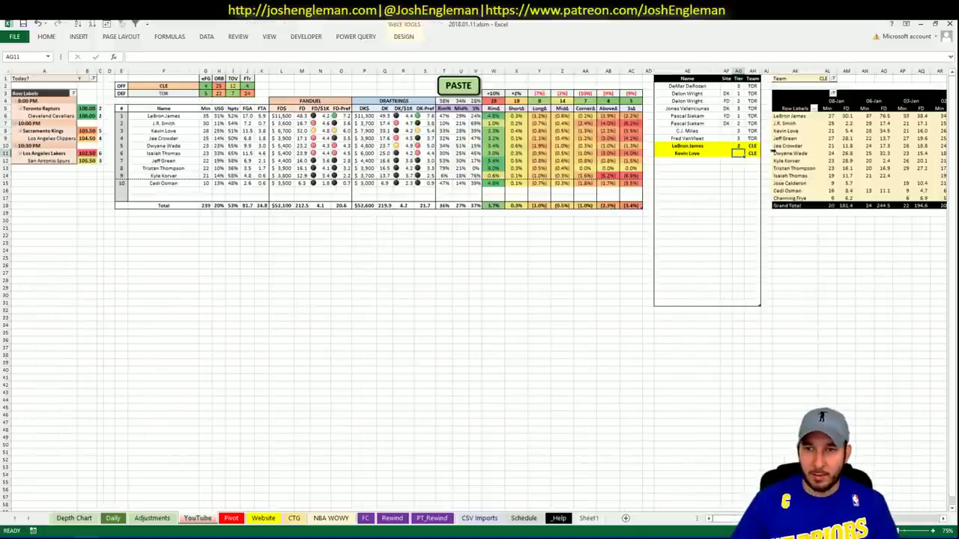
- Set Kevin Love's tier to 2 and move to the next empty name cell in the picks table
type("2")
key("Return")
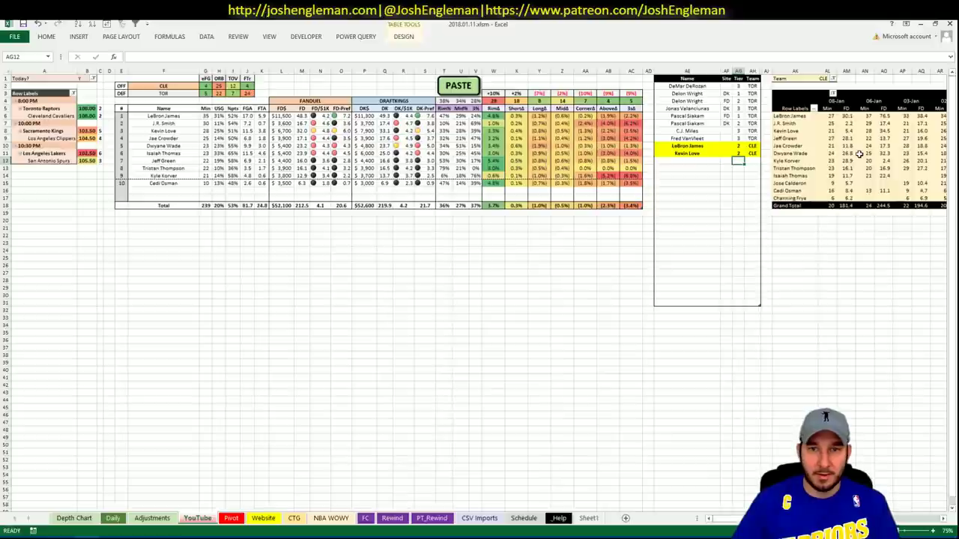
key("Left")
key("Left")
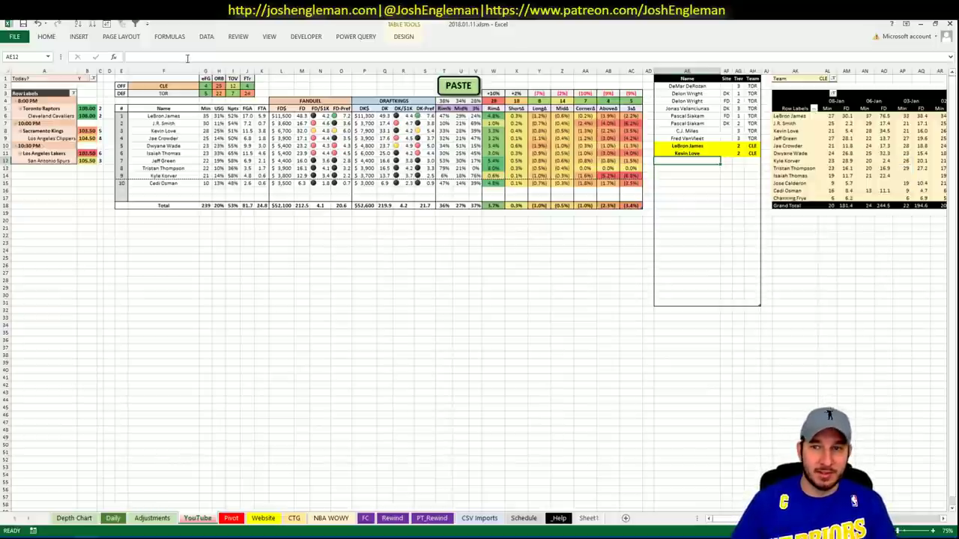
- Set the offensive team of the projections table to SAC
left_click(534, 236)
left_click(128, 86)
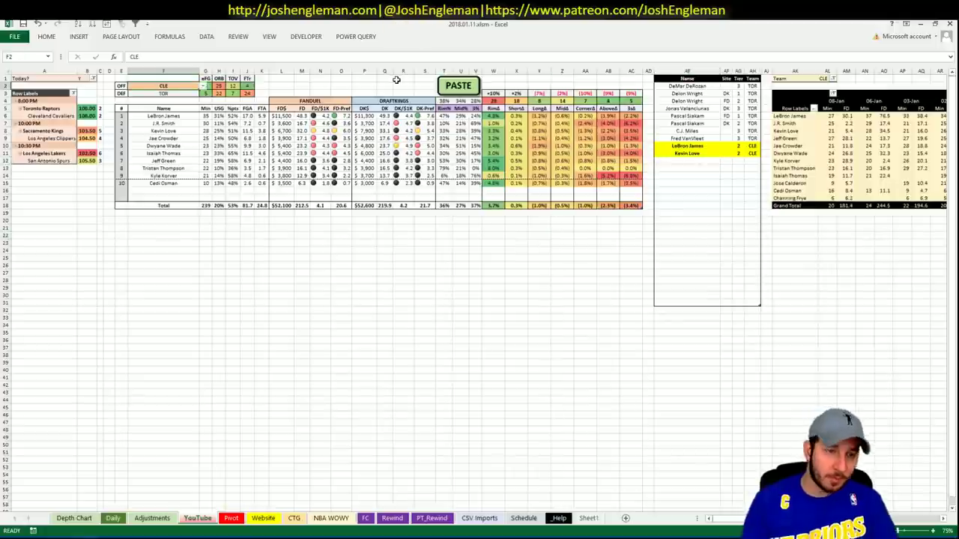
type("SAC")
key("Return")
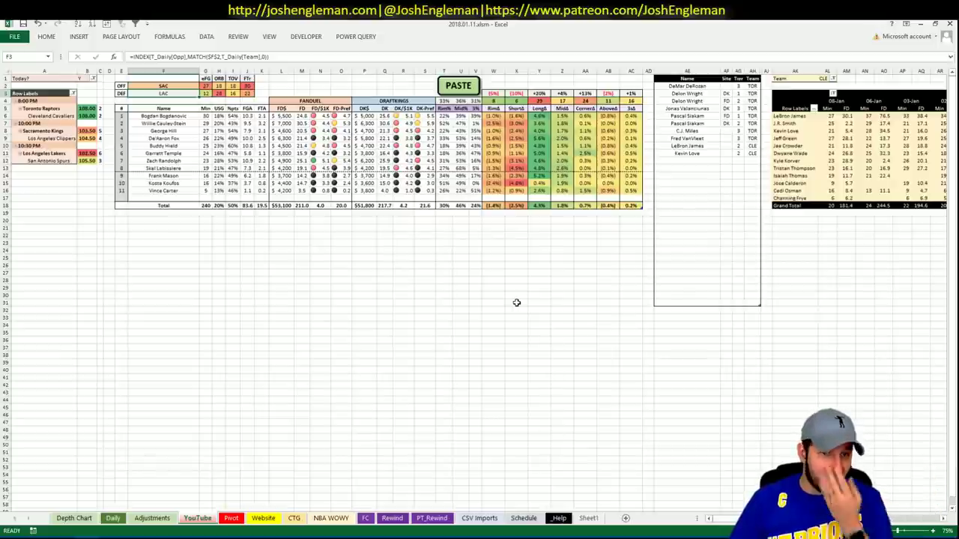
- Enter Bogdan Bogdanovic as the next name in the picks table, below Kevin Love
left_click(681, 192)
left_click(686, 161)
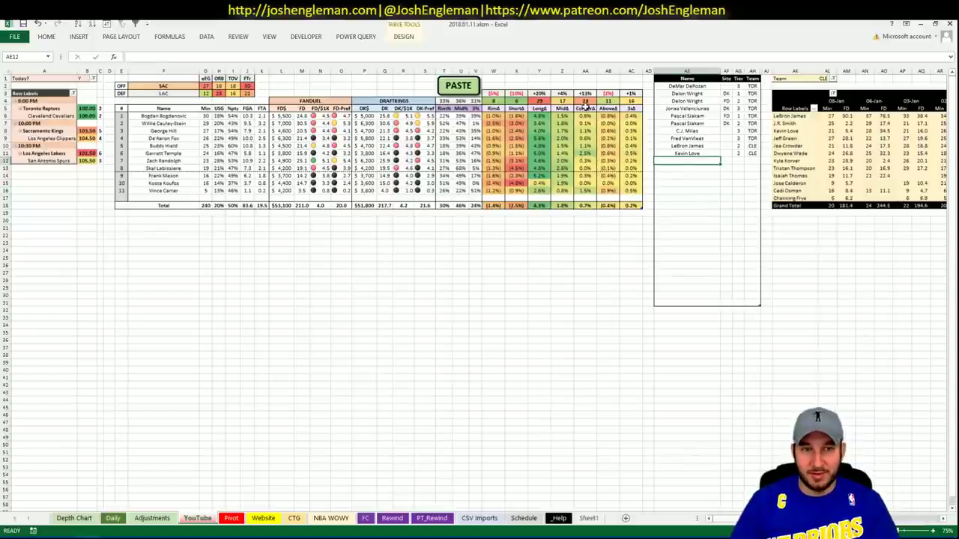
mouse_move(827, 205)
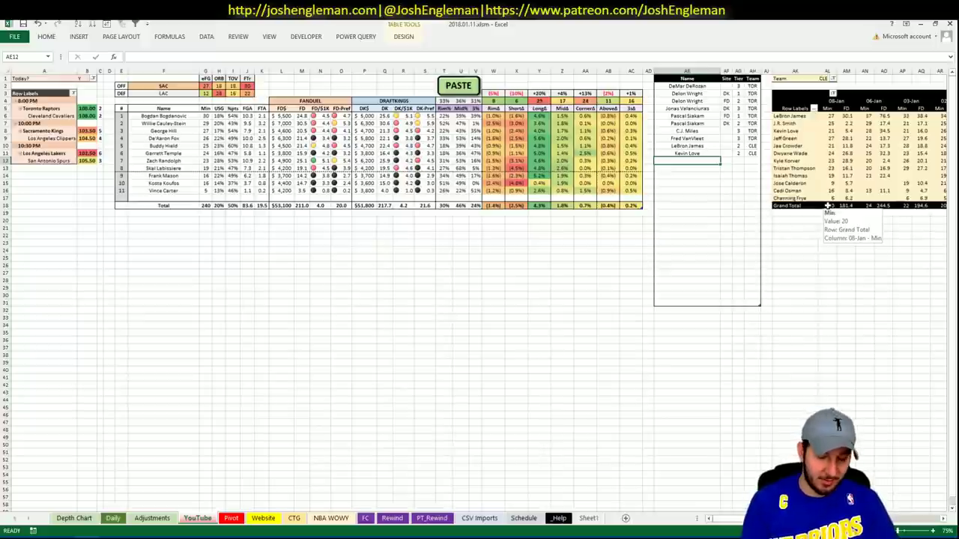
type("Bogdan Bo")
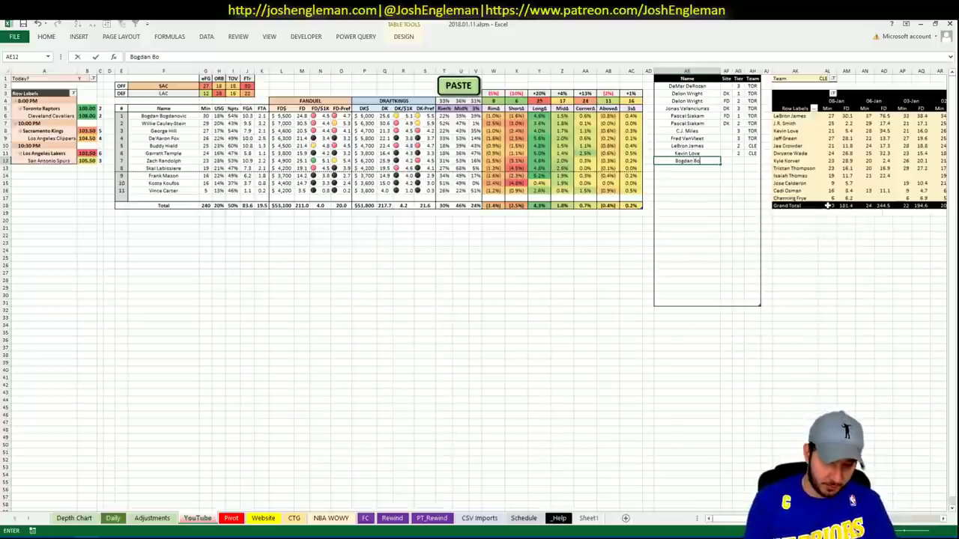
type("gdanovic")
key("Tab")
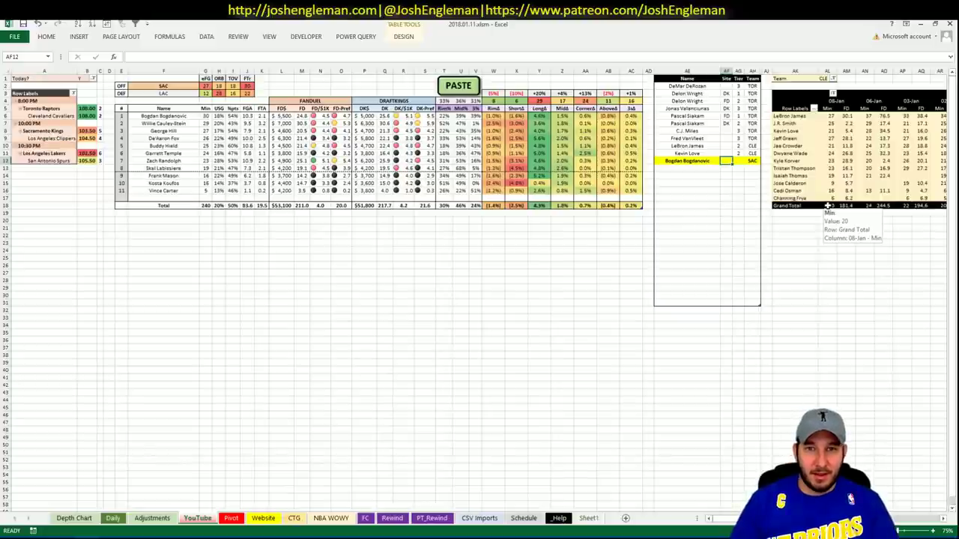
- Set Bogdan Bogdanovic's tier to 3 and his site to DK in the picks table
type("3")
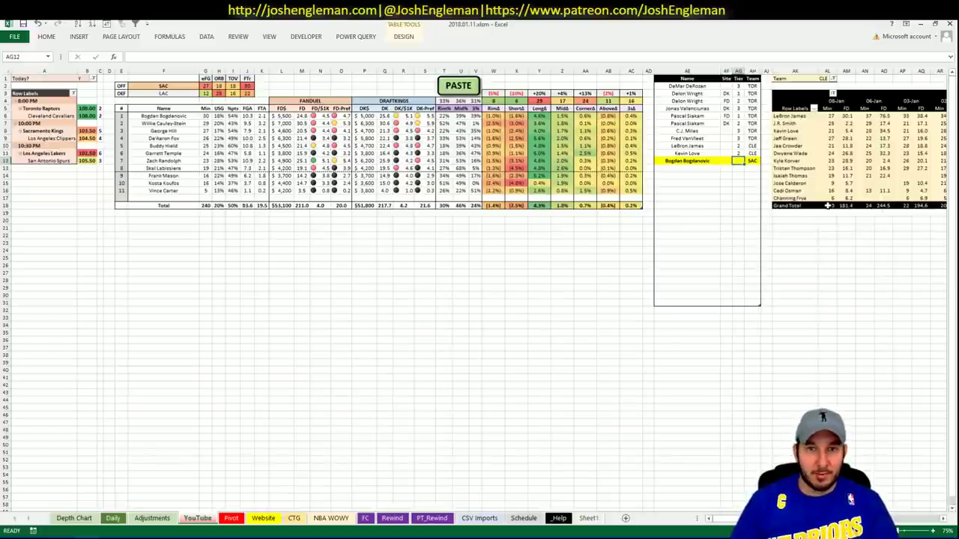
key("Left")
key("Left")
key("Right")
key("Right")
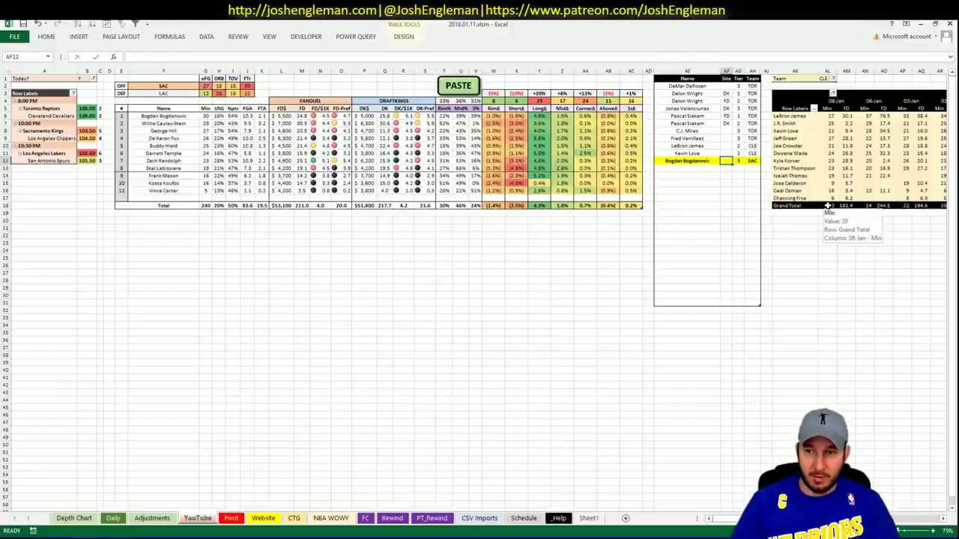
type("DK")
key("Return")
key("Left")
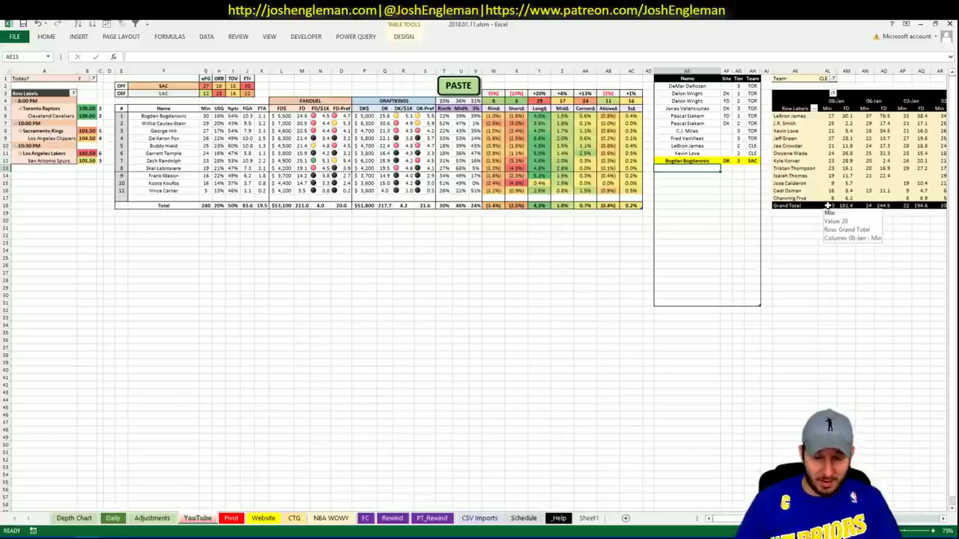
- Add Zach Randolph below Bogdan Bogdanovic in the picks table with site FD and tier 3
type("=")
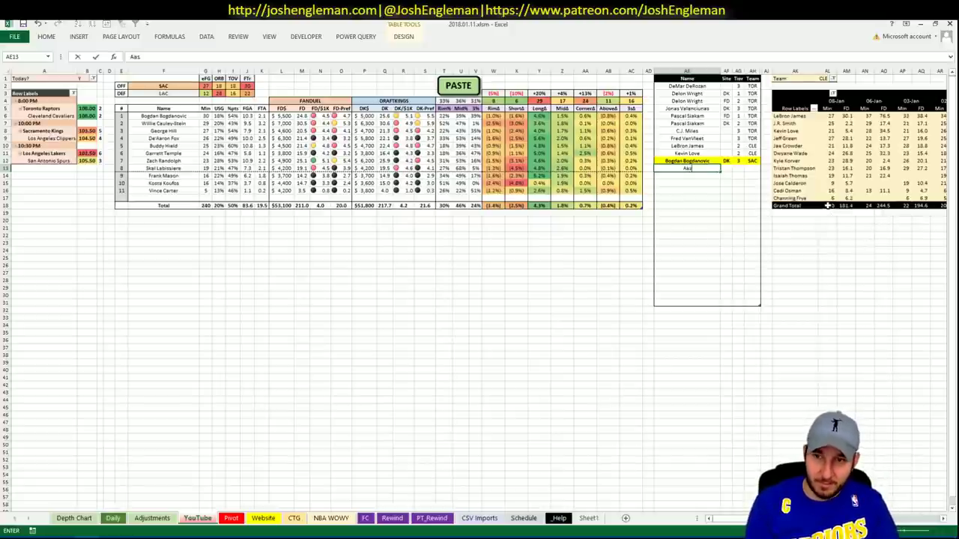
type("ach Randolph")
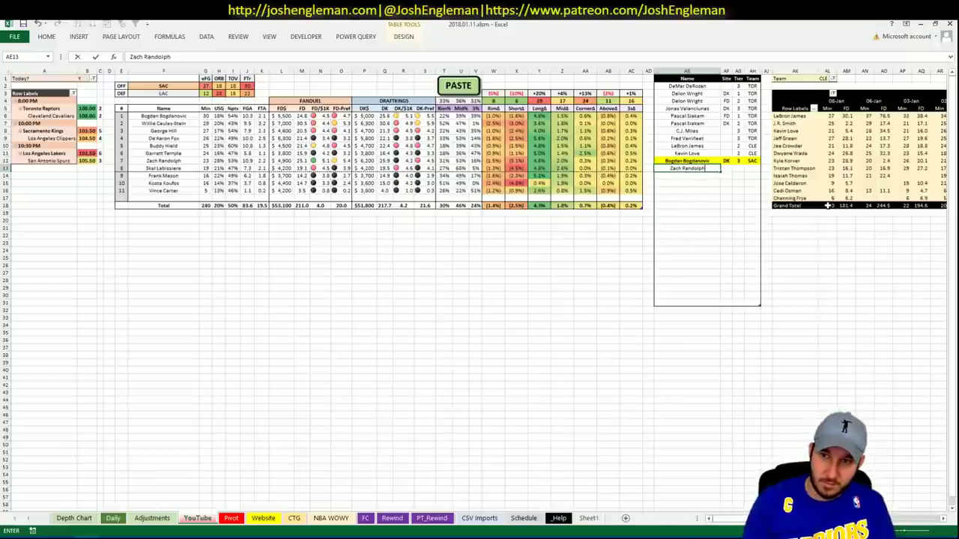
key("Tab")
type("FD")
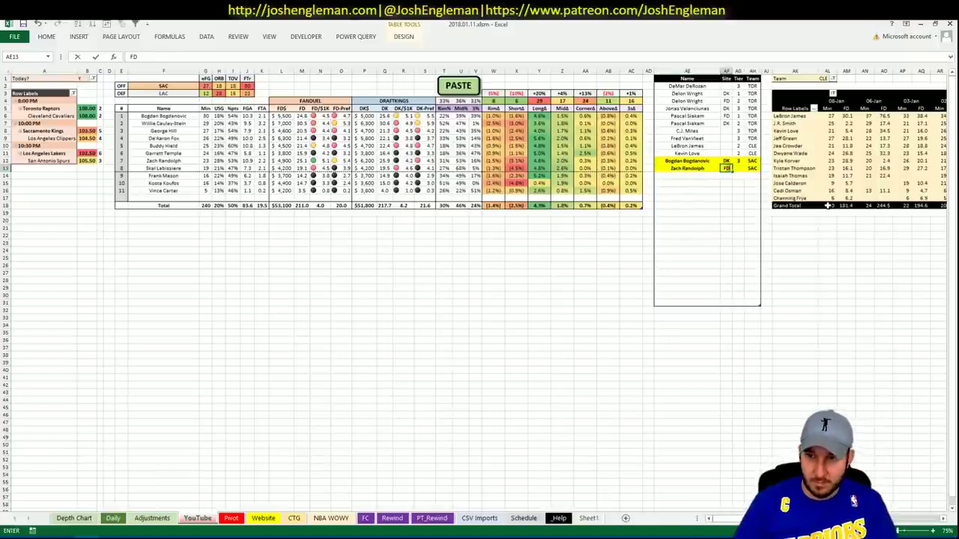
key("Tab")
type("3")
key("Return")
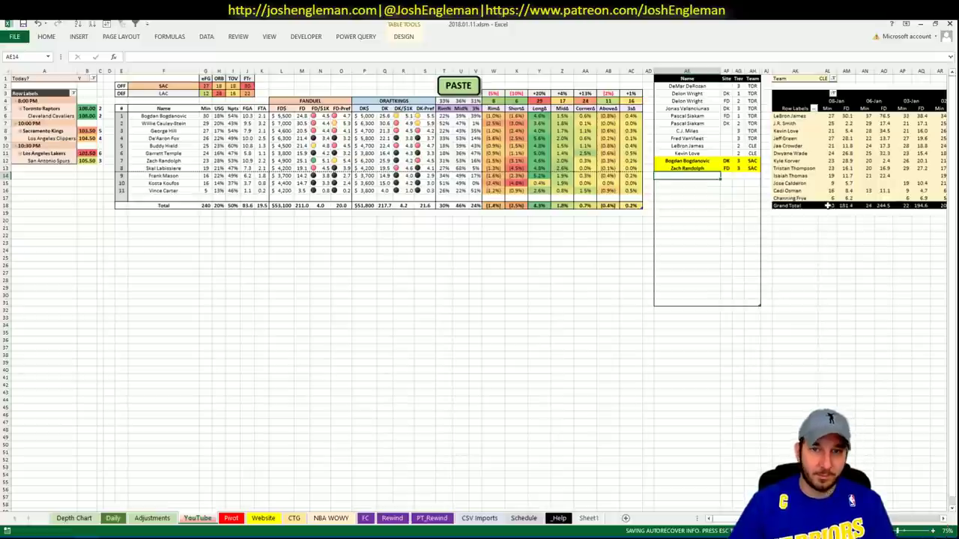
- Set the offensive team of the projections table to LAC
left_click(145, 86)
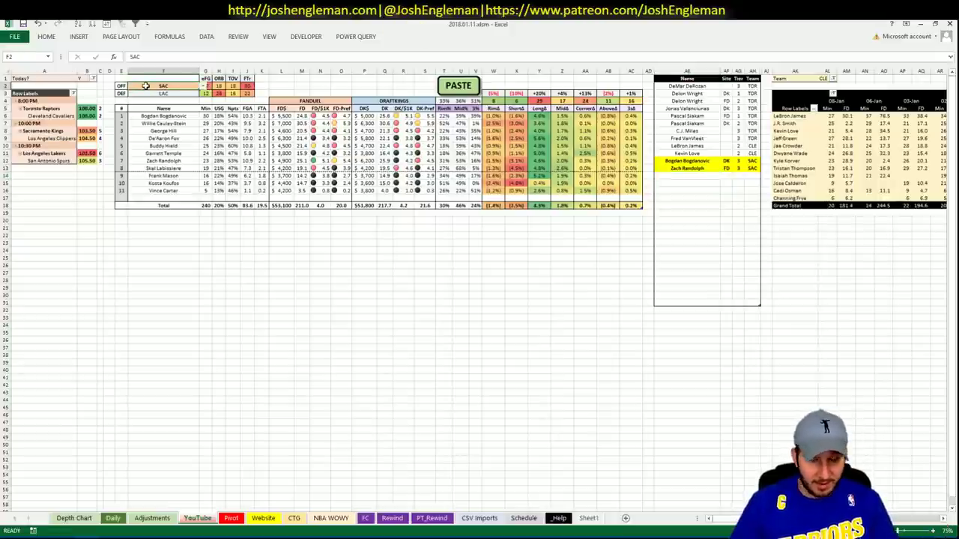
type("LAC")
key("Return")
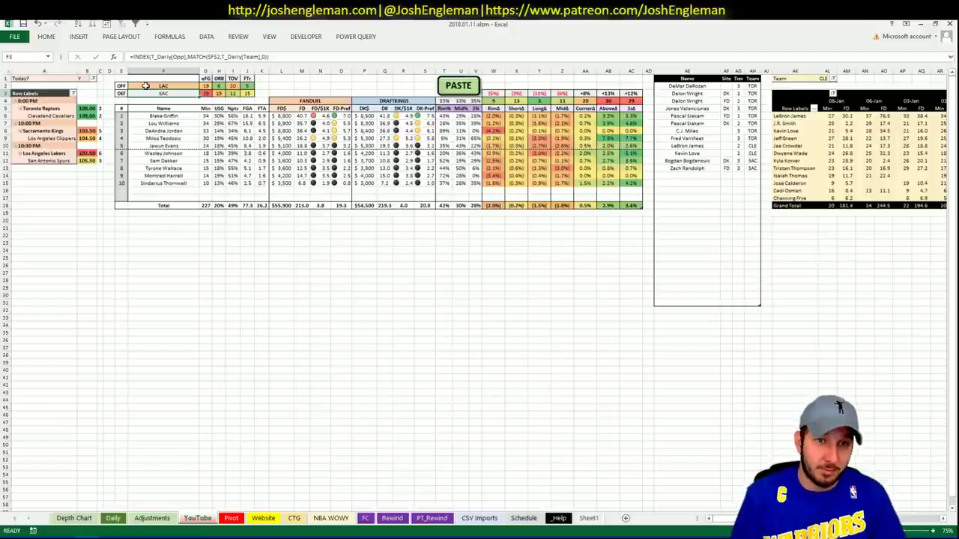
- Add Blake Griffin below Zach Randolph in the picks table with site FD and tier 3
left_click(700, 175)
type("B")
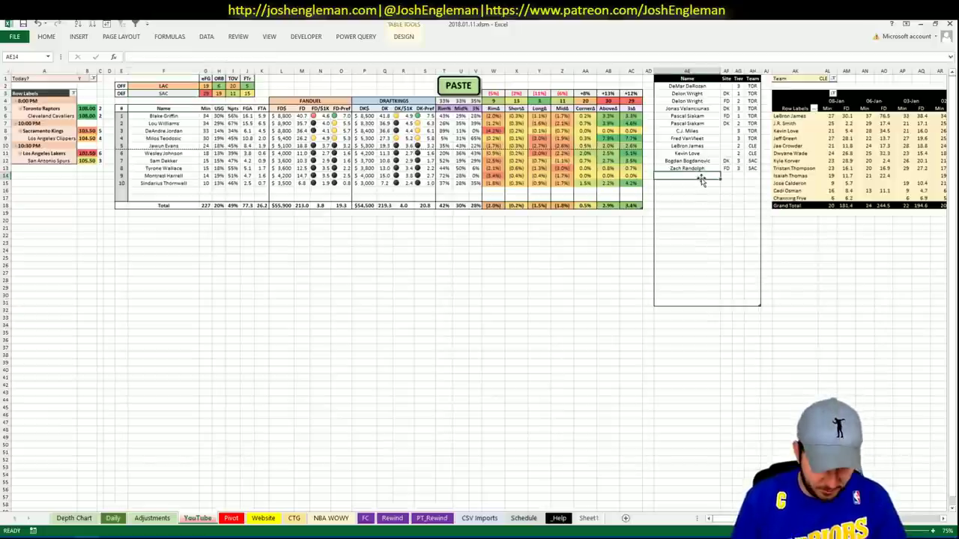
type("lake Griffin")
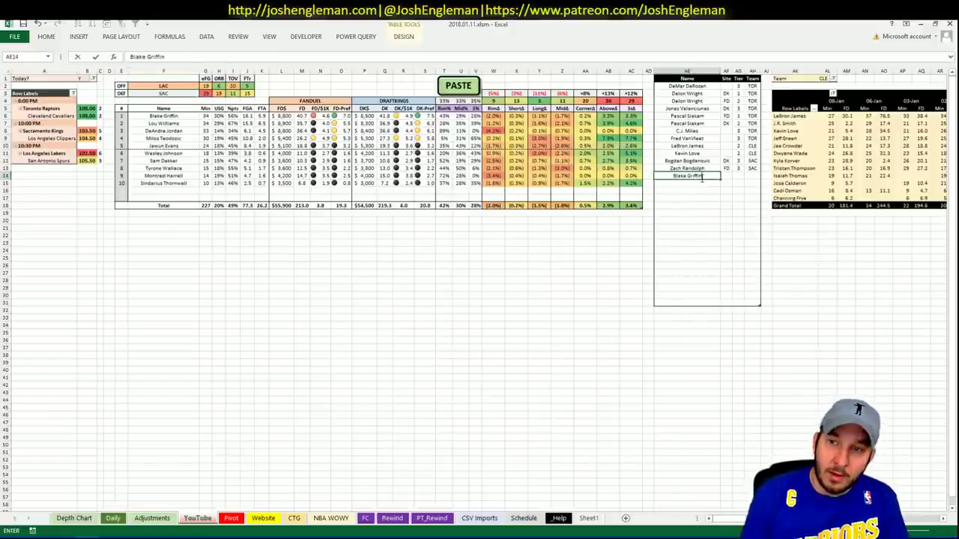
key("Tab")
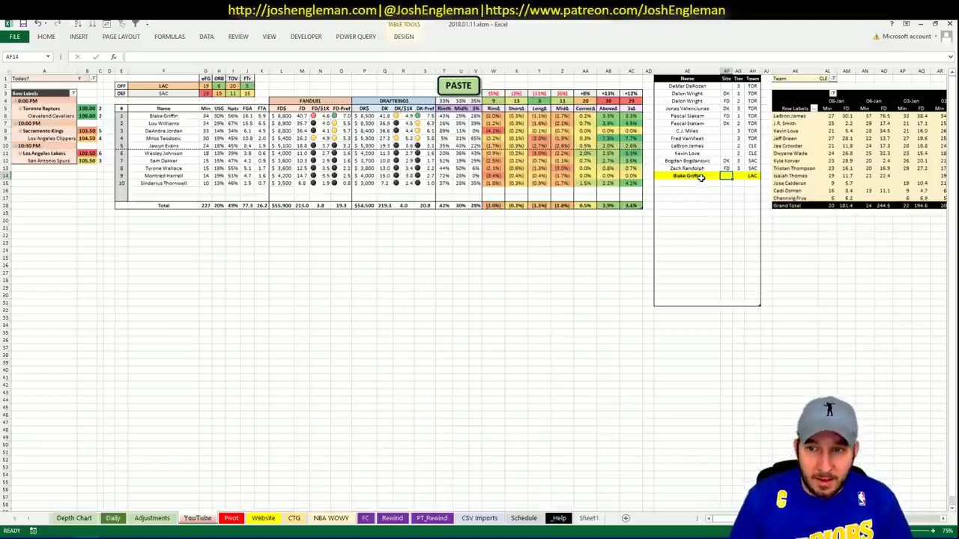
type("FD")
key("Tab")
type("3")
key("Return")
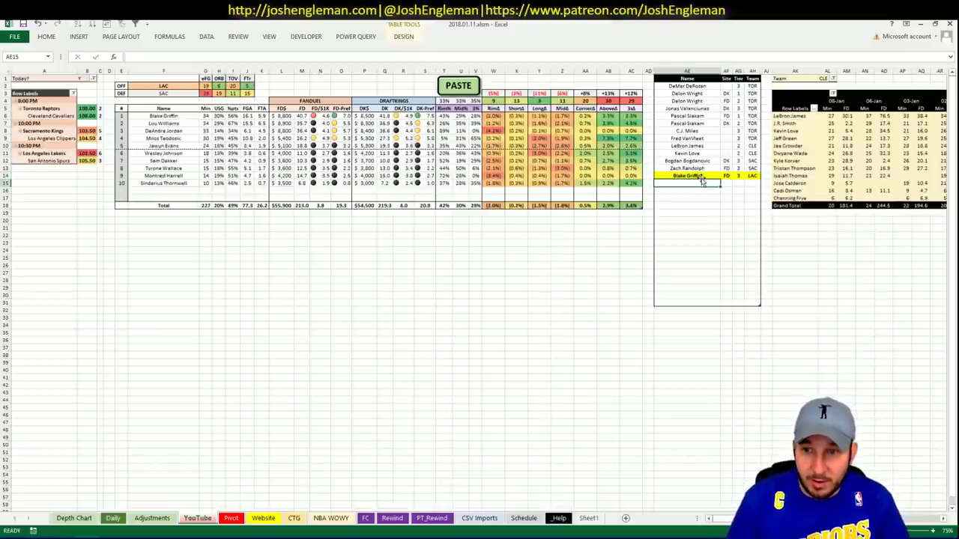
- Add a second Blake Griffin row to the picks table with site DK and tier 2
type("Blake Griffin")
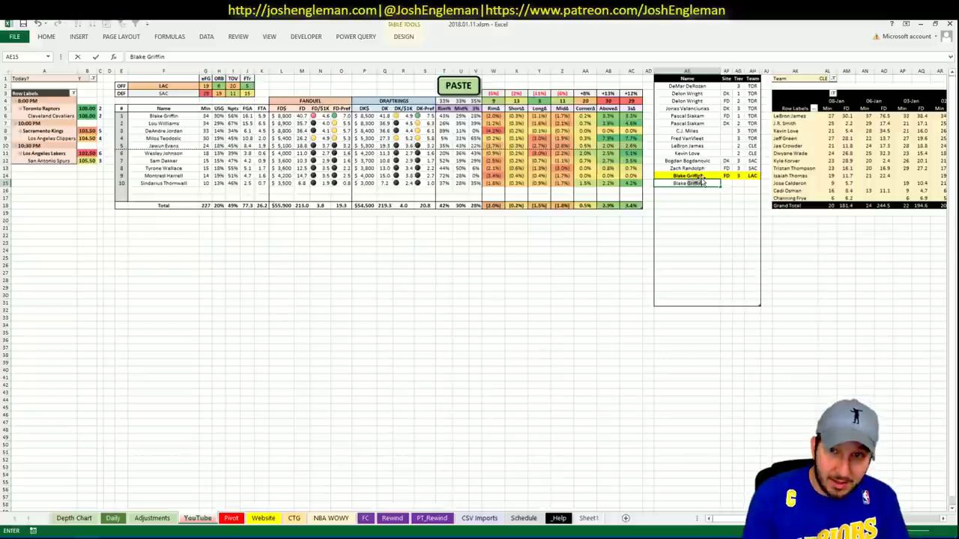
key("Tab")
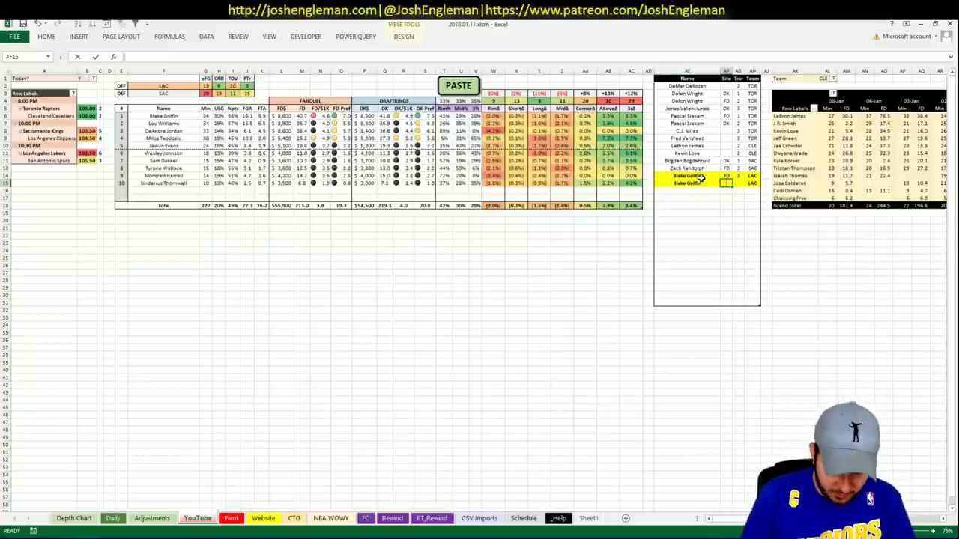
type("DK")
key("Tab")
type("2")
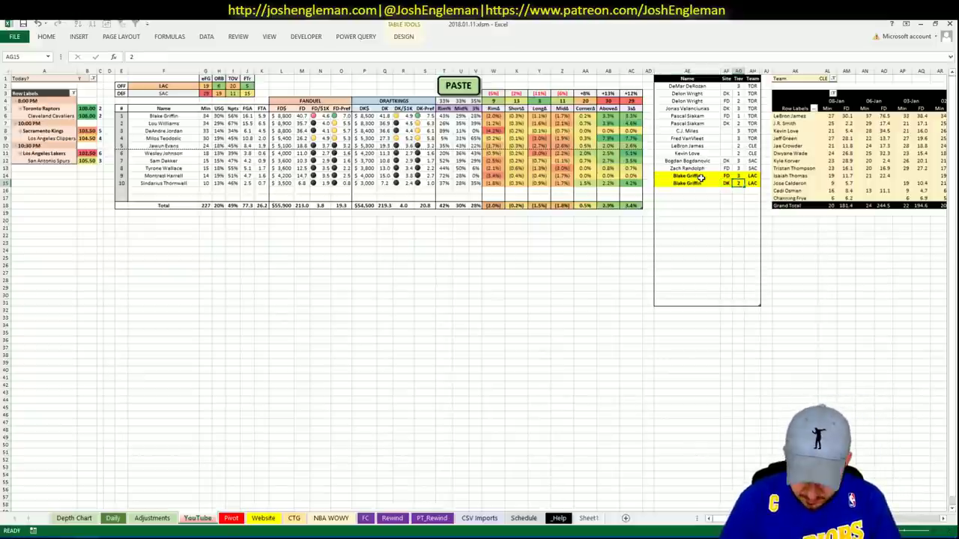
key("Return")
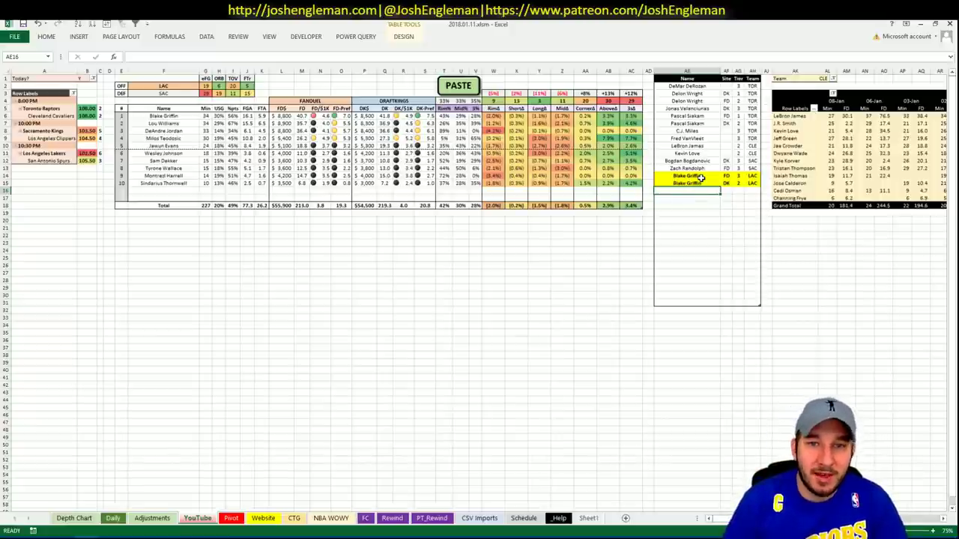
left_click(823, 78)
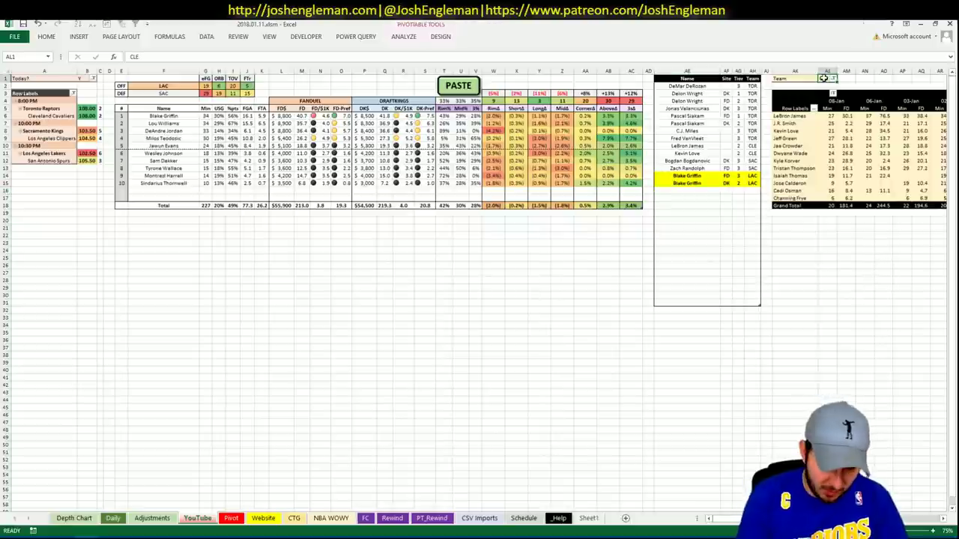
type("LOU")
key("Return")
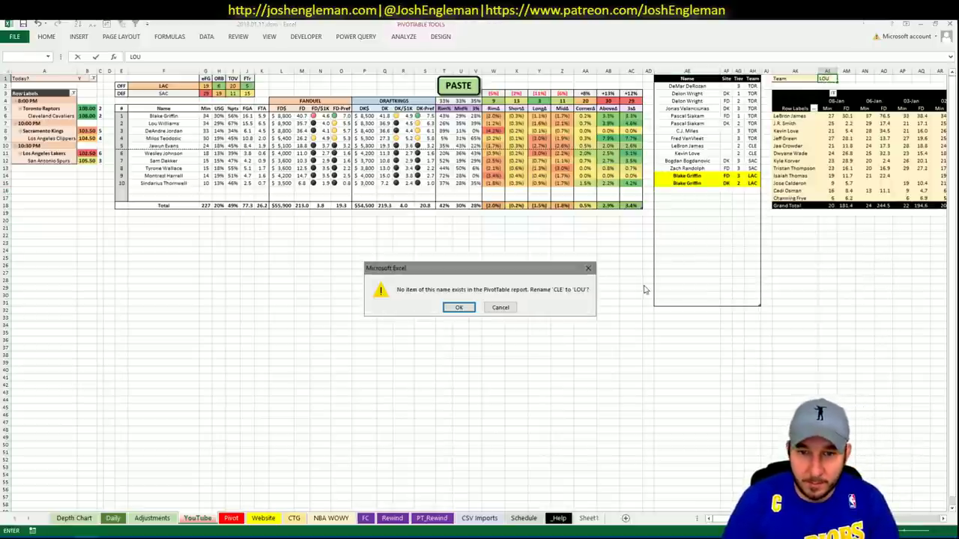
key("Escape")
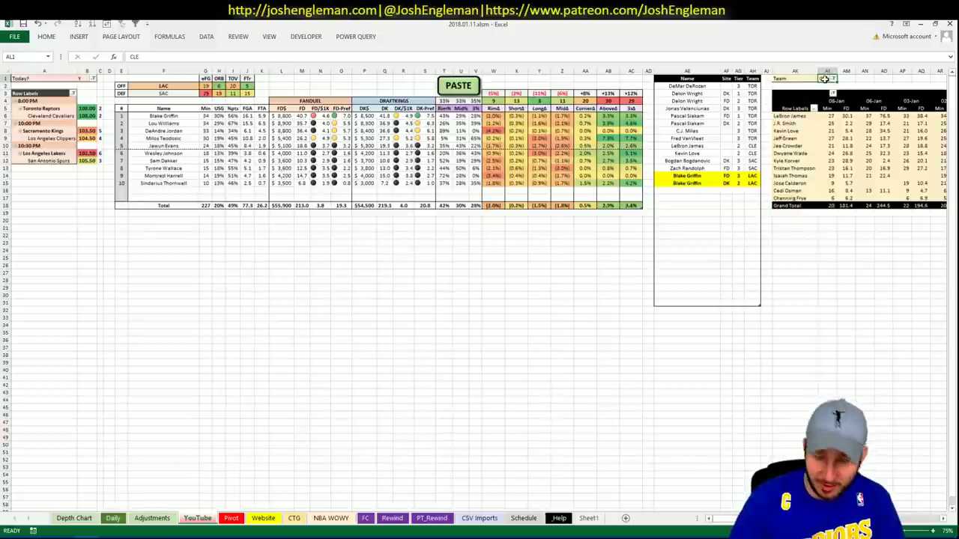
- Set the team filter of the recent-games pivot table to LAC
type("LAC")
key("Return")
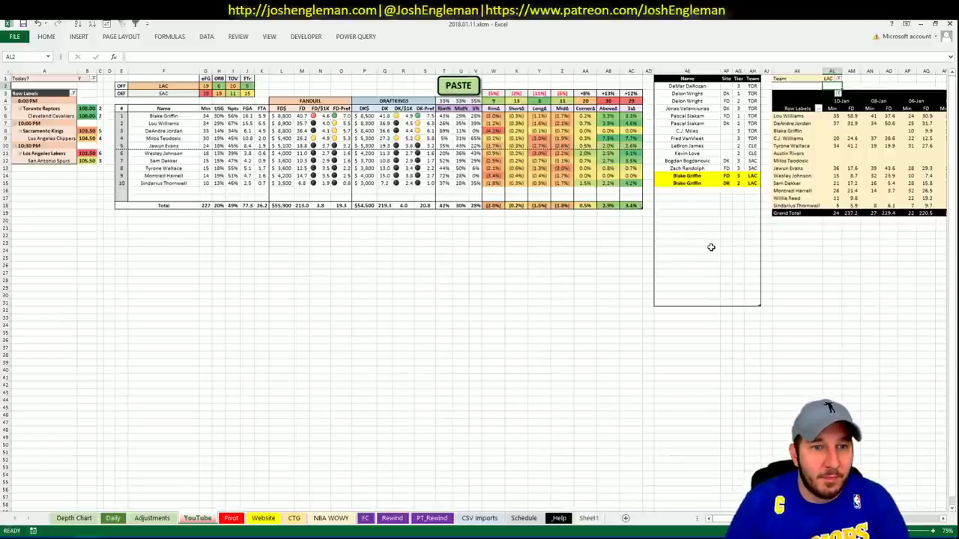
- Add Lou Williams below Blake Griffin in the picks table with tier 3 and a blank site
left_click(708, 189)
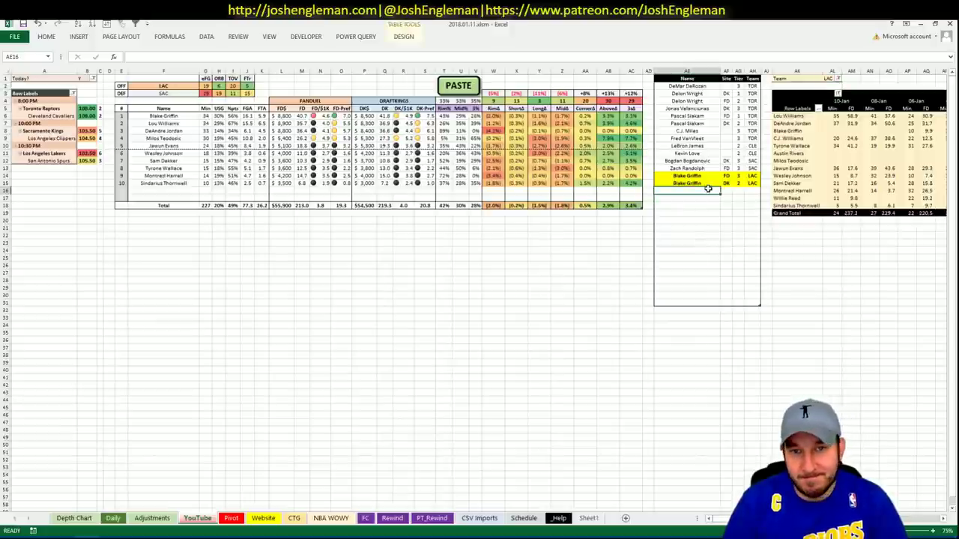
type("Lou")
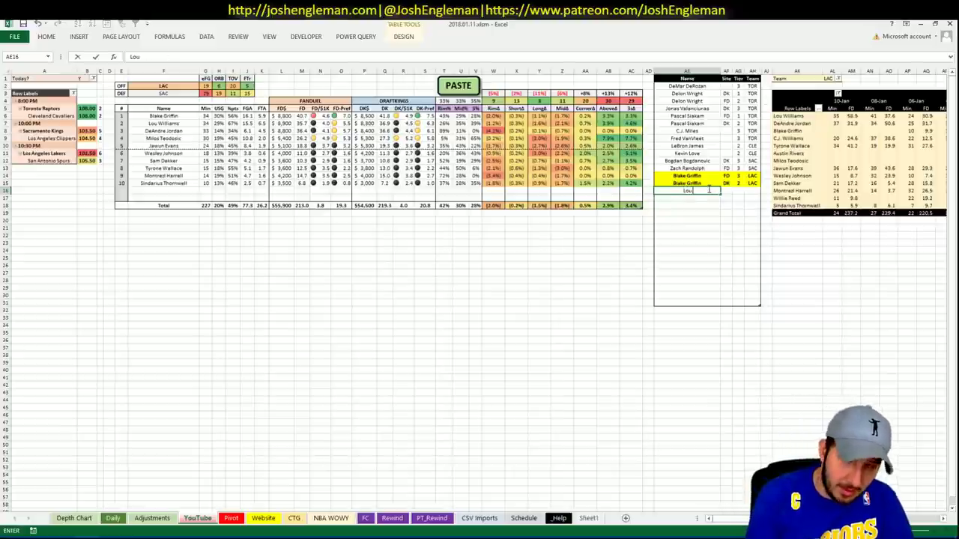
type(" Williams")
key("Tab")
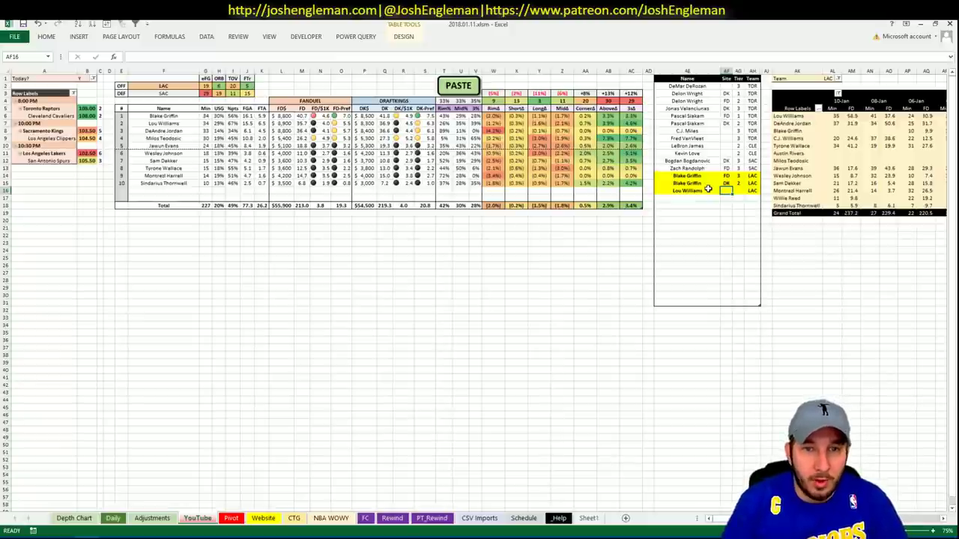
key("Tab")
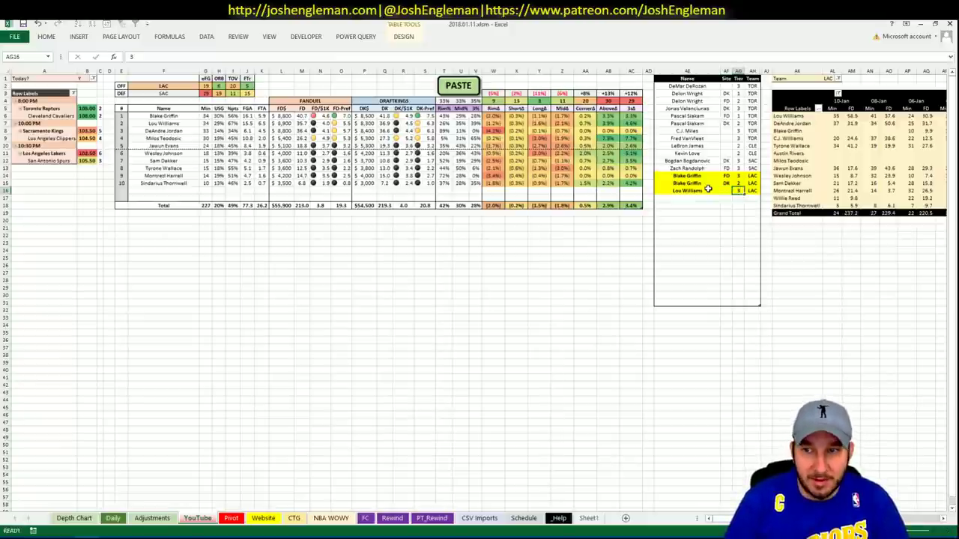
key("Return")
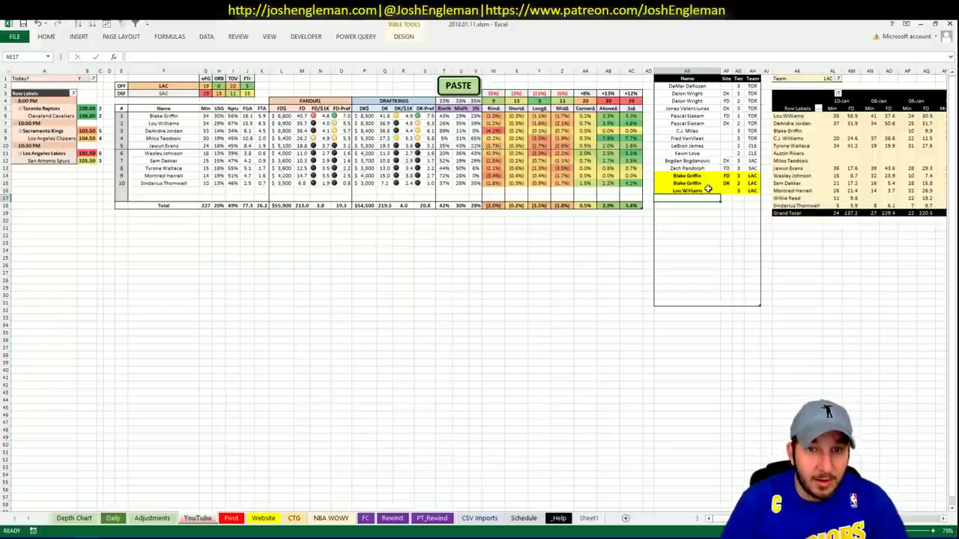
- Add Milos Teodosic below Lou Williams in the picks table with tier 3 and a blank site
type("Milos ZT")
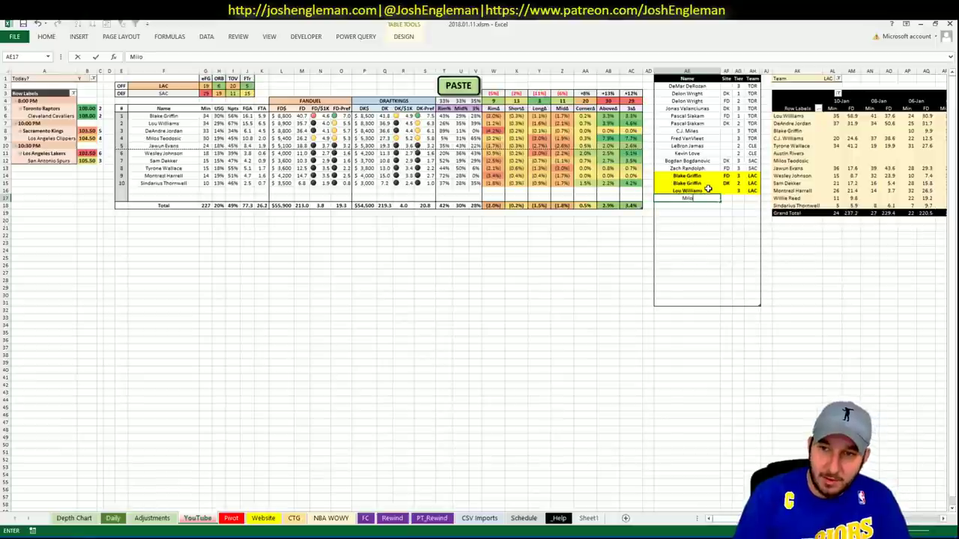
key("BackSpace")
key("BackSpace")
type("Teodosic")
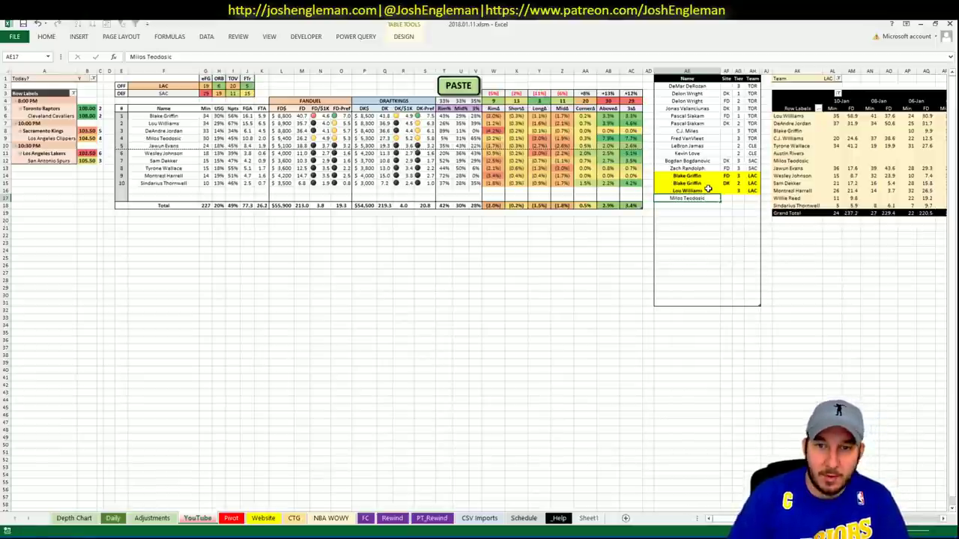
key("Tab")
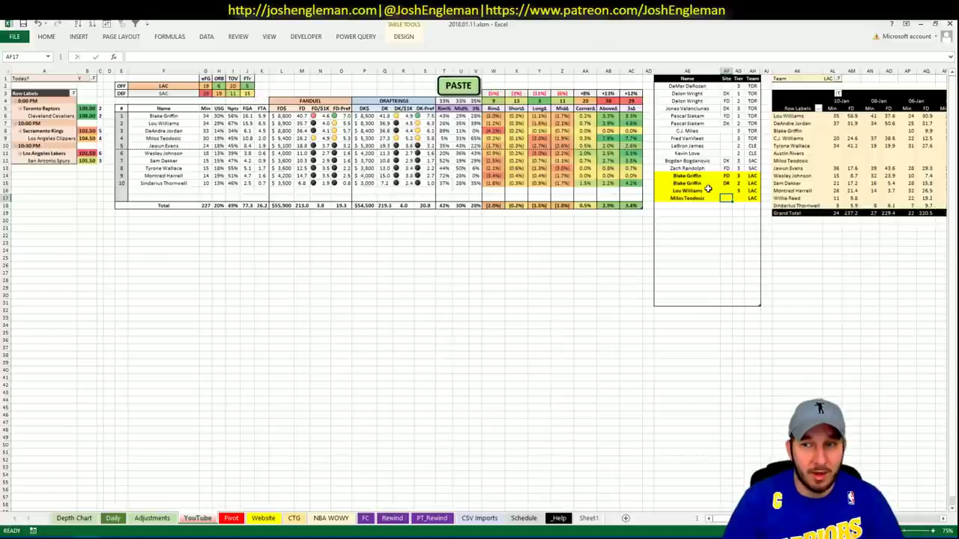
key("Right")
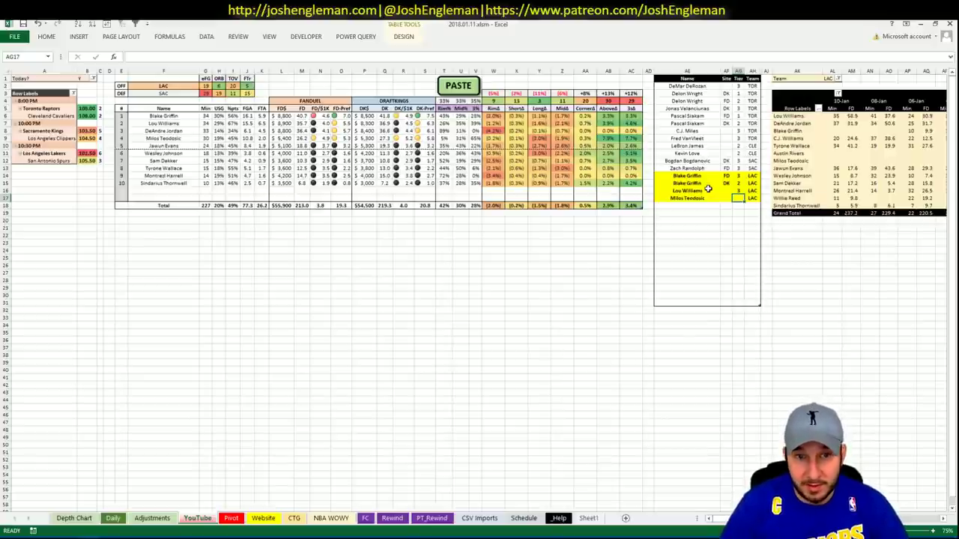
type("3")
key("Return")
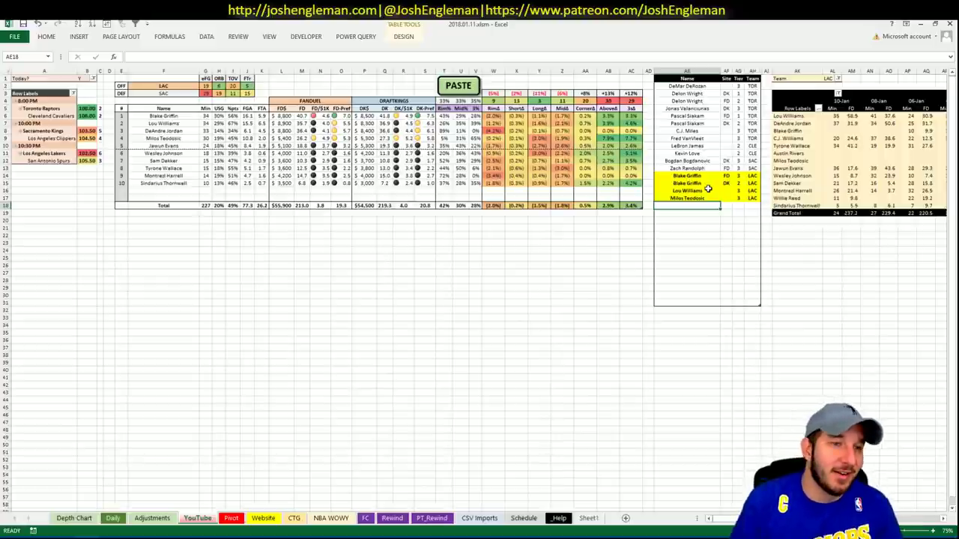
- Set the offensive team of the projections table to LAL
left_click(153, 86)
type("LAL")
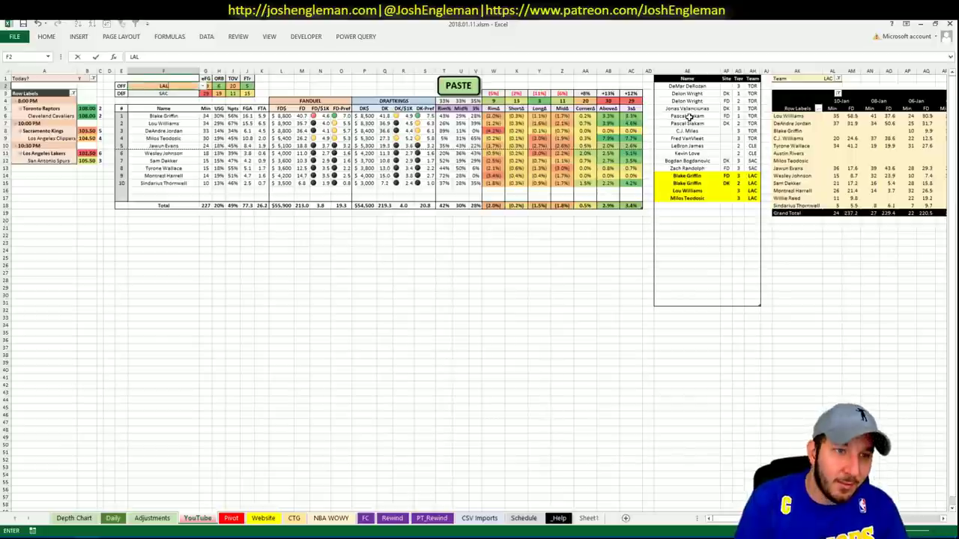
key("Return")
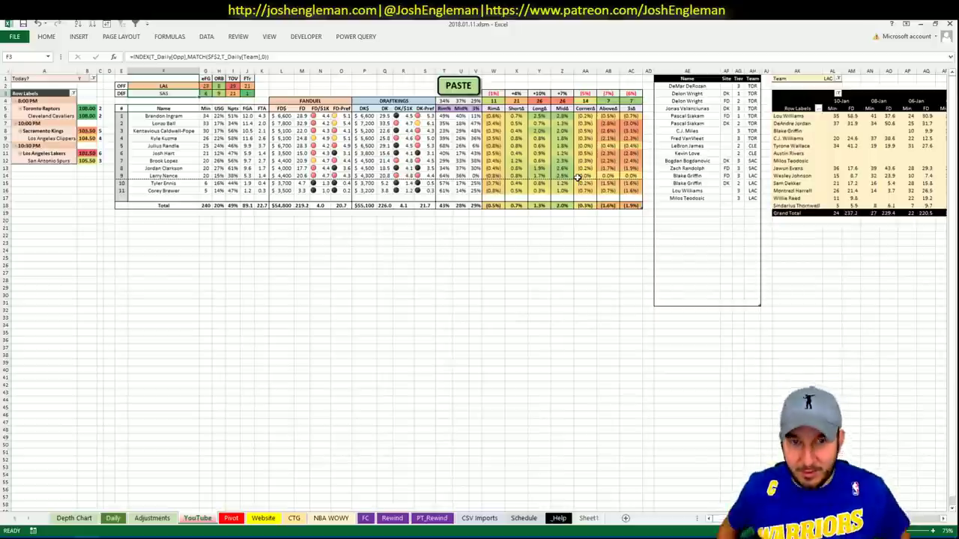
- Add Lonzo Ball below Milos Teodosic in the picks table with tier 3 and a blank site
left_click(705, 205)
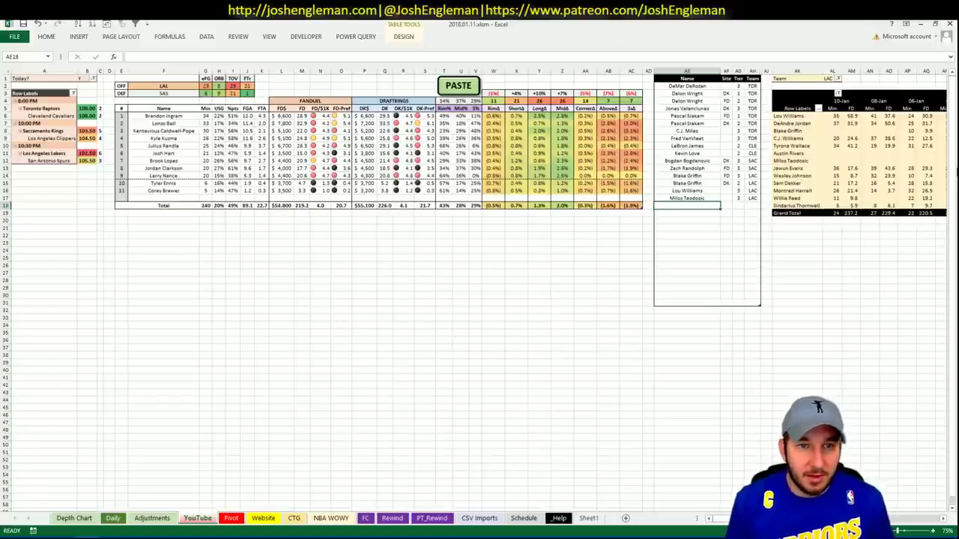
type("Lonzo Ball")
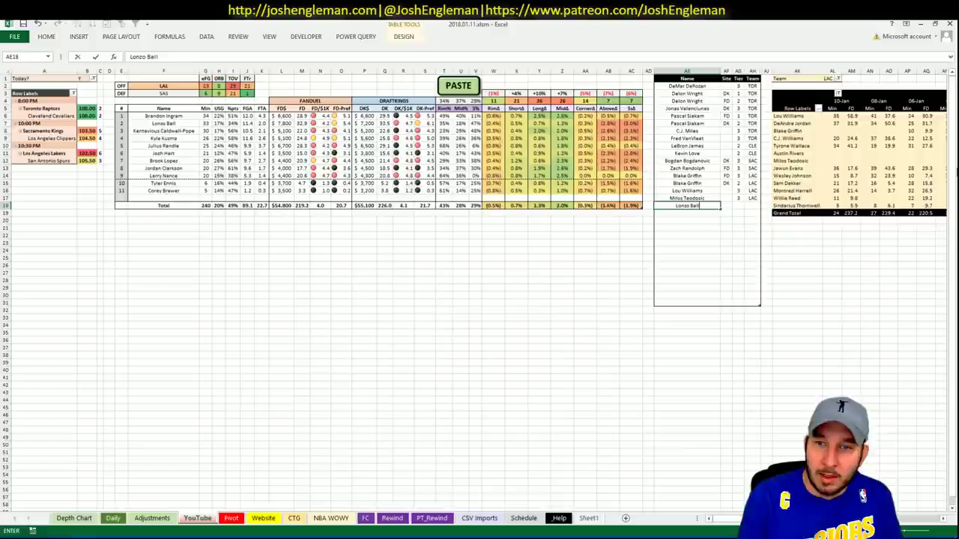
key("Tab")
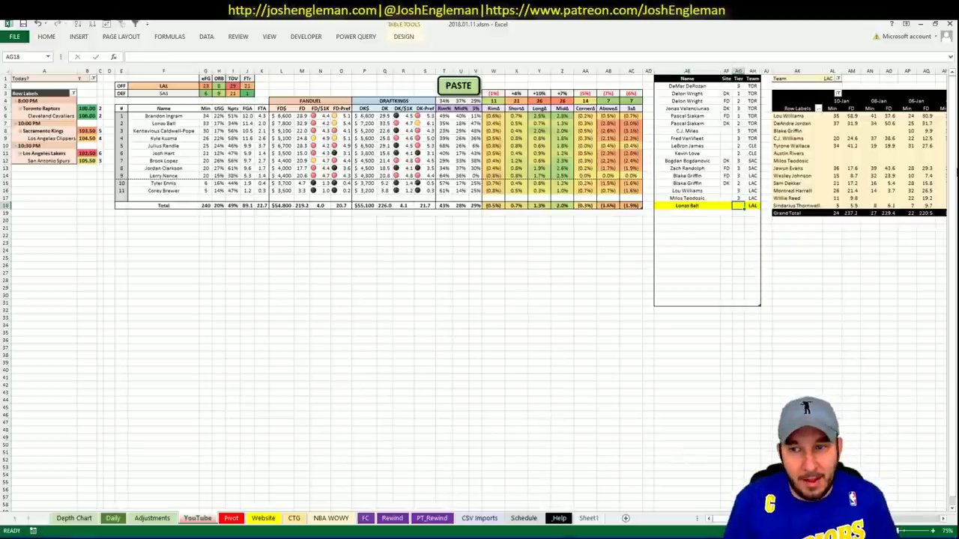
type("3")
key("Return")
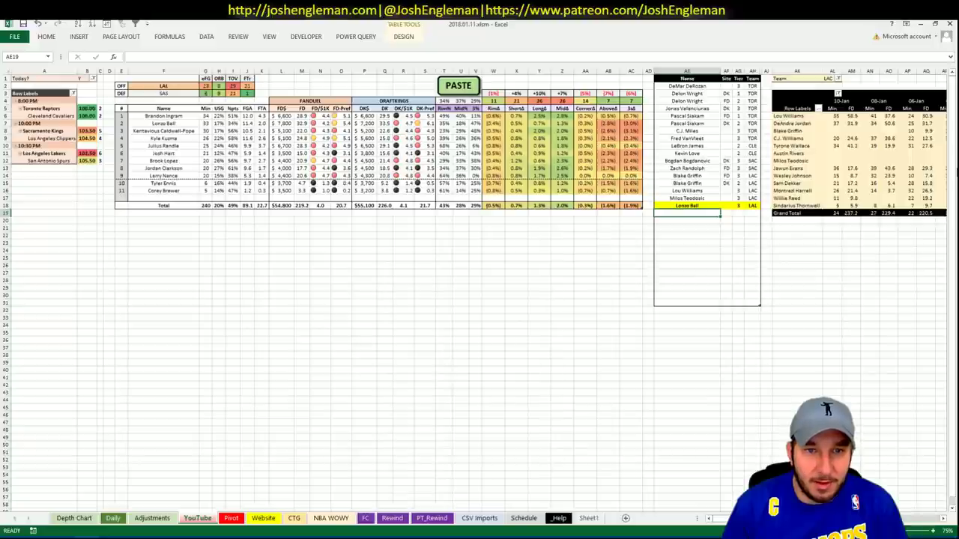
- Add Kyle Kuzma below Lonzo Ball in the picks table with site FD
type("Kyle Kuzma")
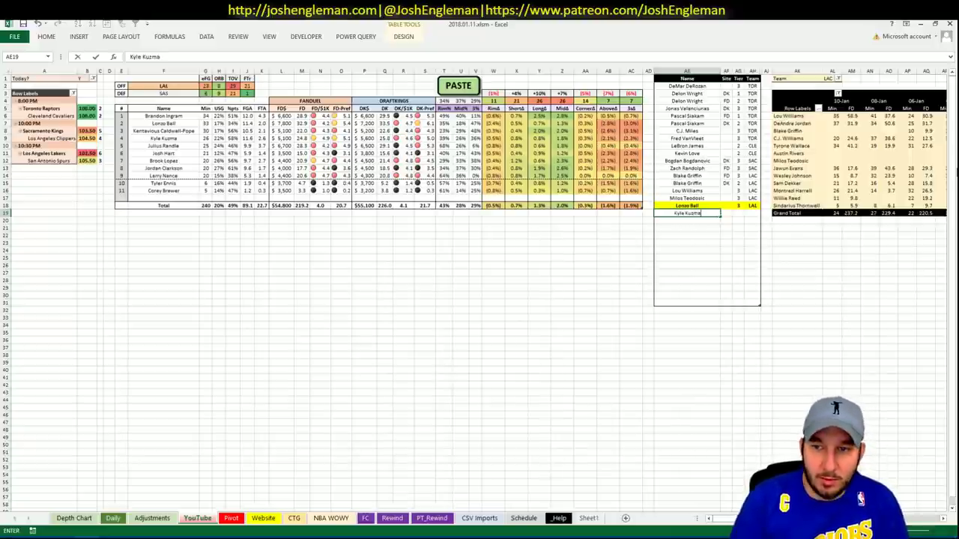
key("Tab")
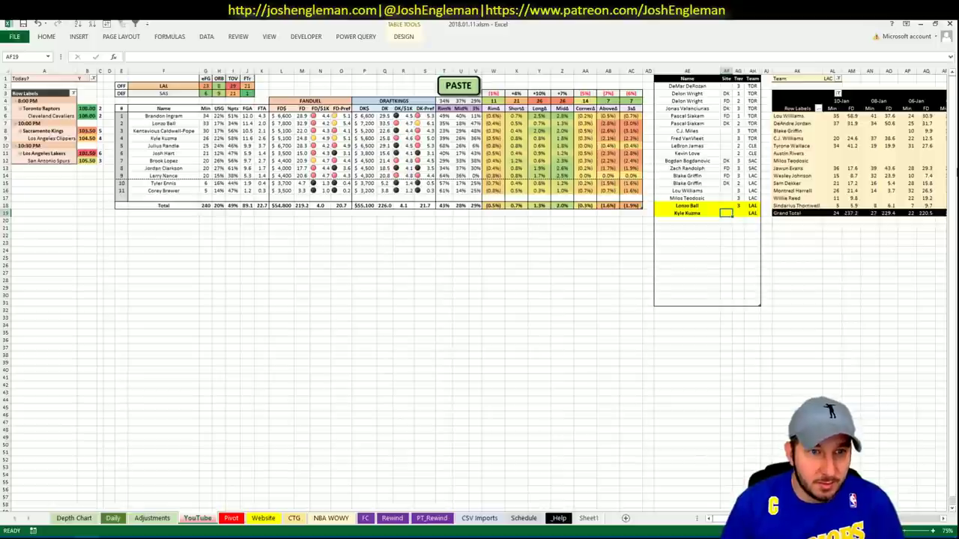
type("FD")
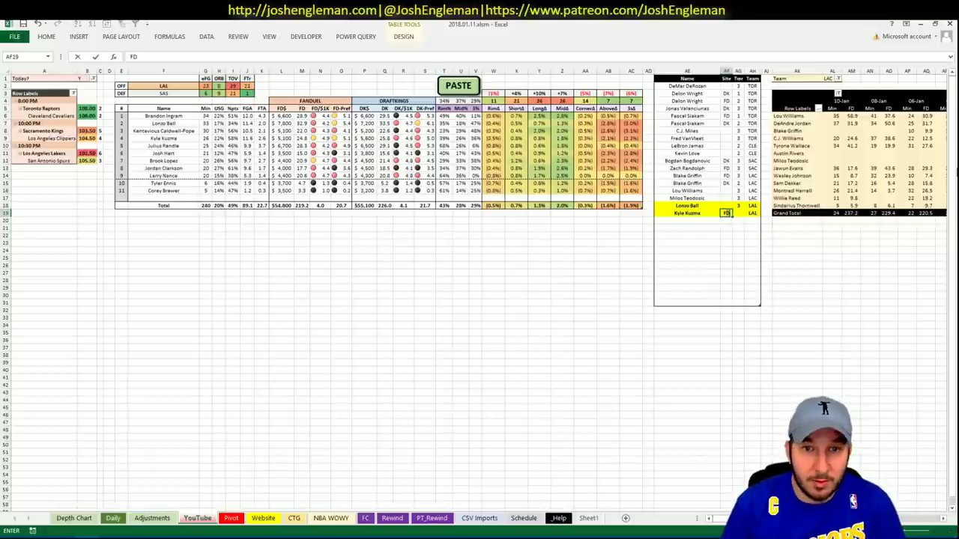
left_click(726, 205)
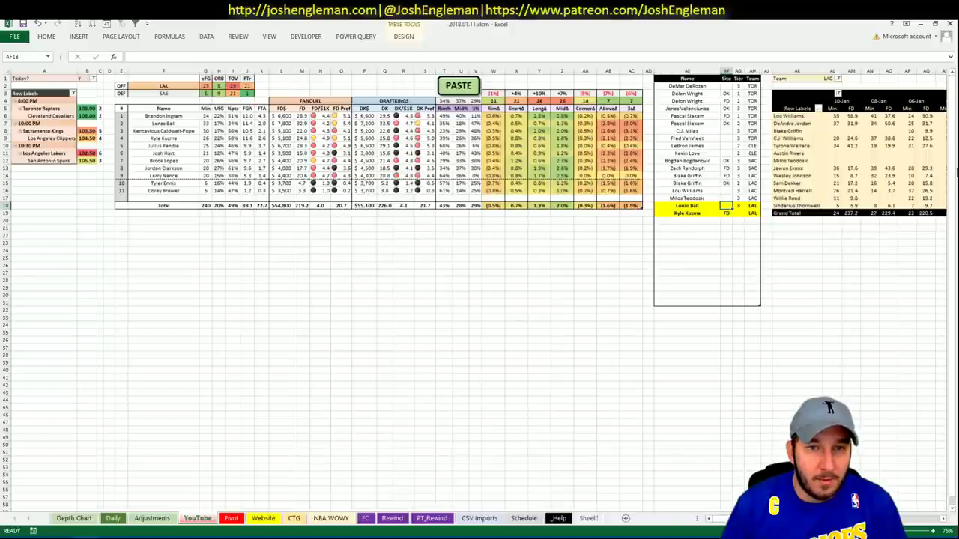
key("Right")
key("Down")
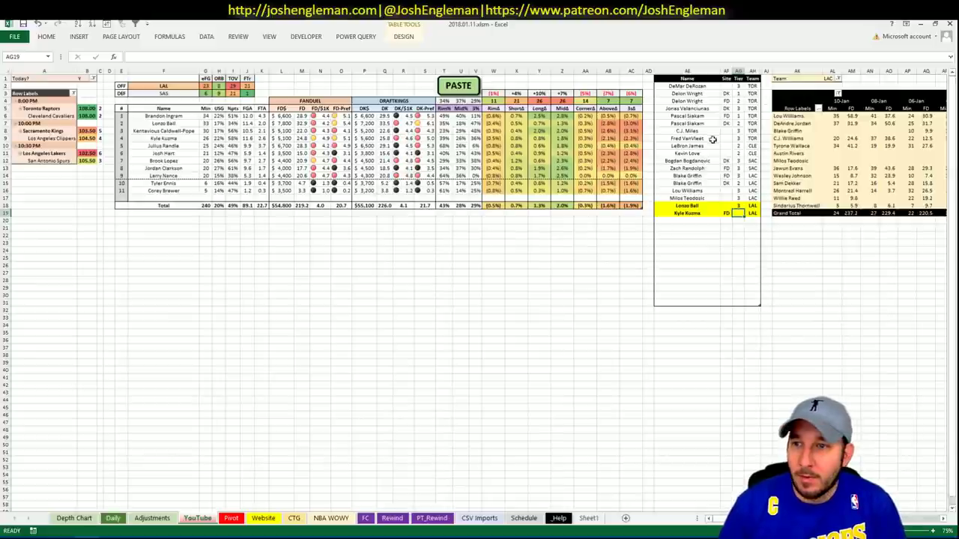
- Set the team filter of the recent-games pivot table to LAL
left_click(829, 79)
type("LAL")
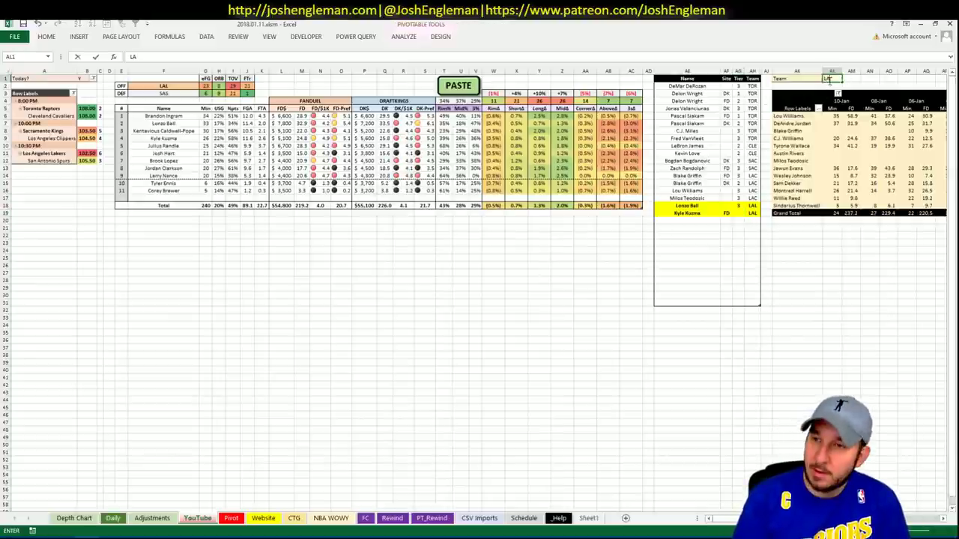
key("Return")
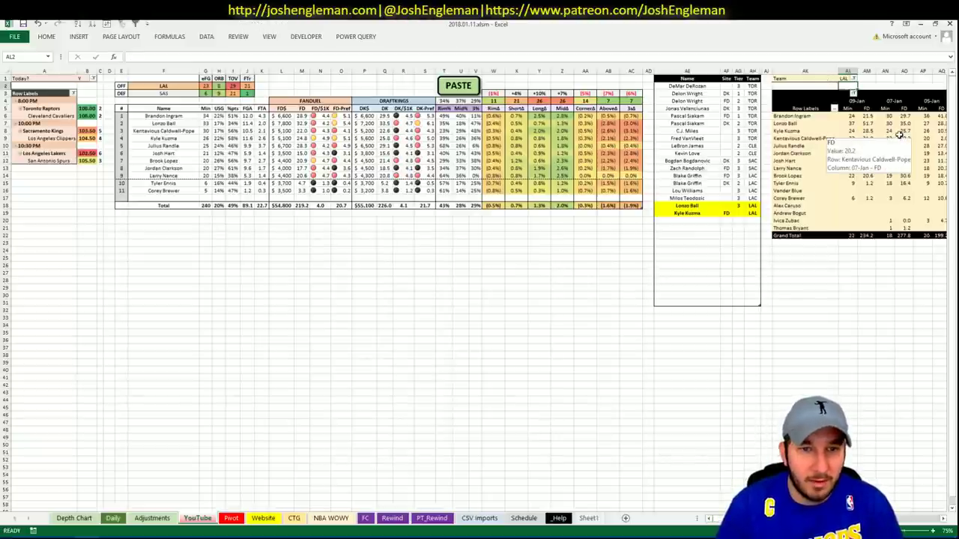
- Set the tier of Kyle Kuzma's FD row in the picks table to 3
left_click(739, 213)
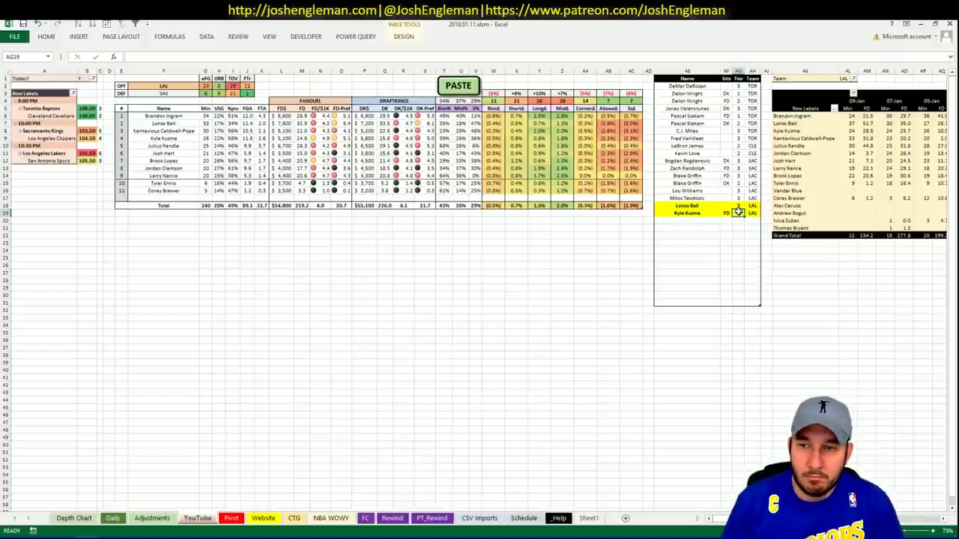
type("3")
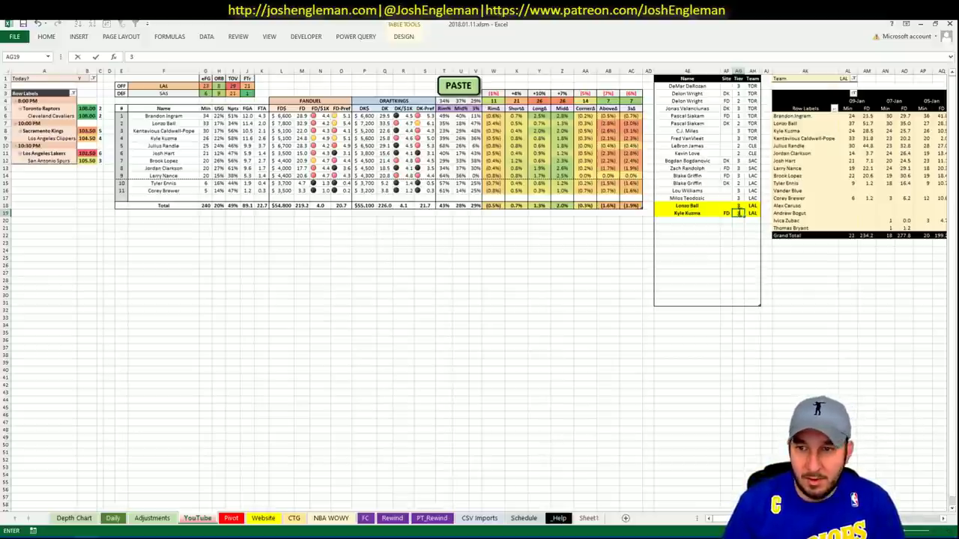
key("Return")
- Add a second Kyle Kuzma row to the picks table with site DK and tier 4
type("Ky")
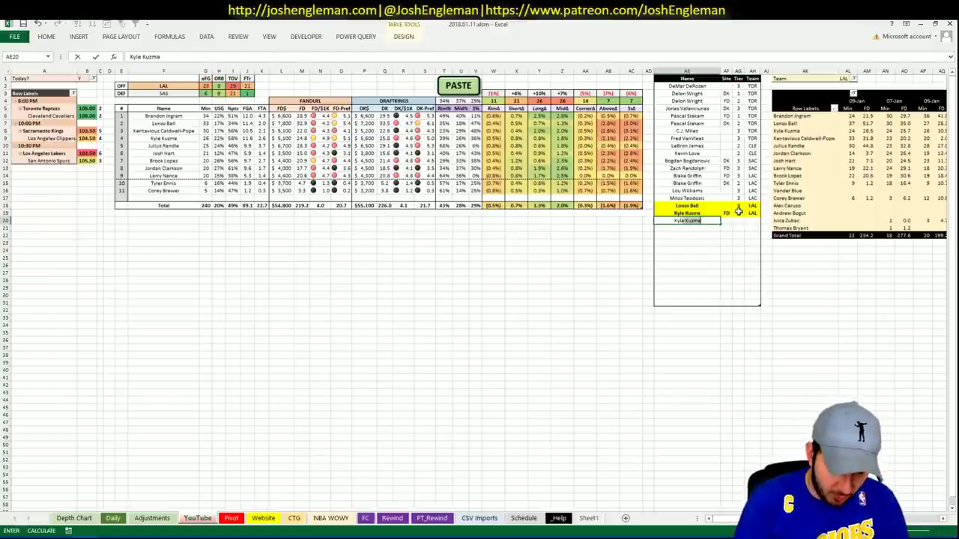
type("le Kuzma")
key("Tab")
type("DK")
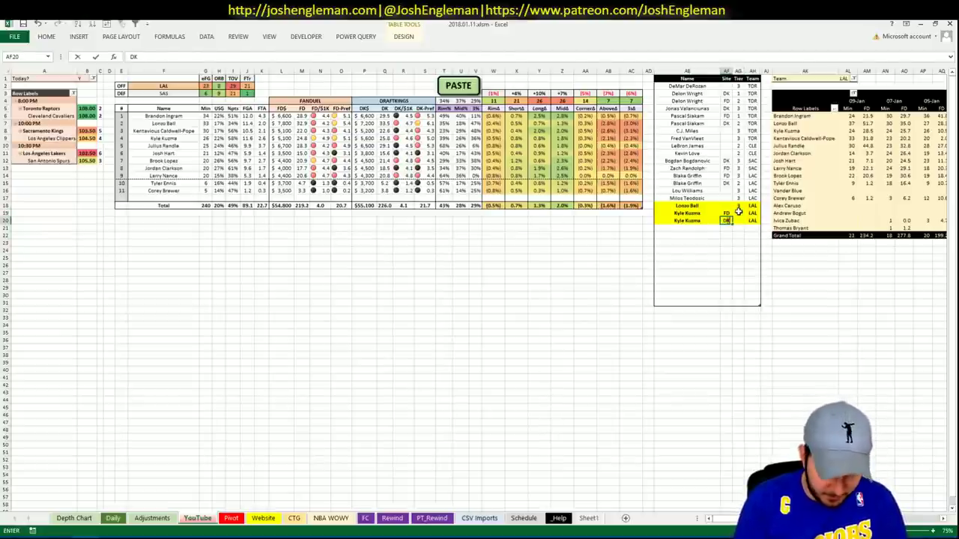
key("Tab")
type("4")
key("Return")
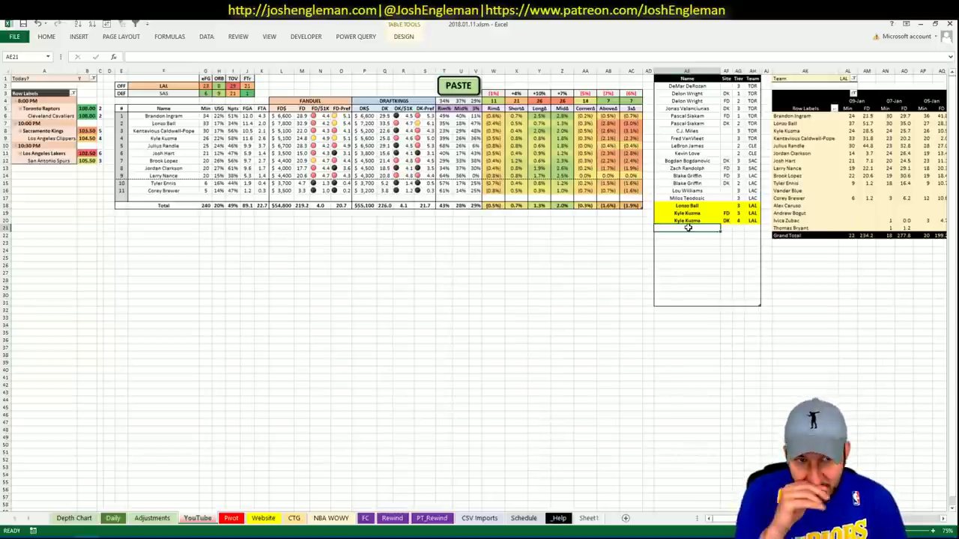
- Add Julius Randle below the Kyle Kuzma rows in the picks table with site FD and tier 4
type("Julius R")
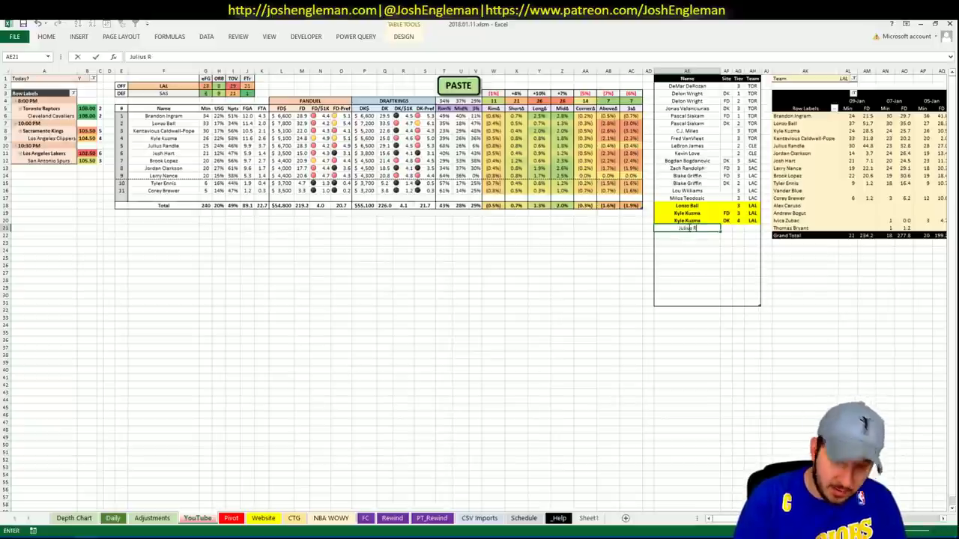
type("andle")
key("Tab")
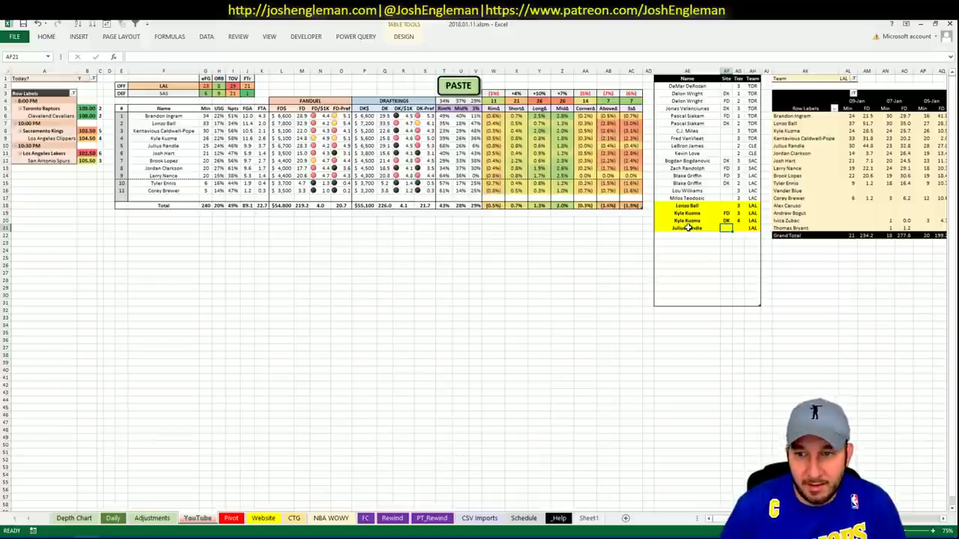
type("FD")
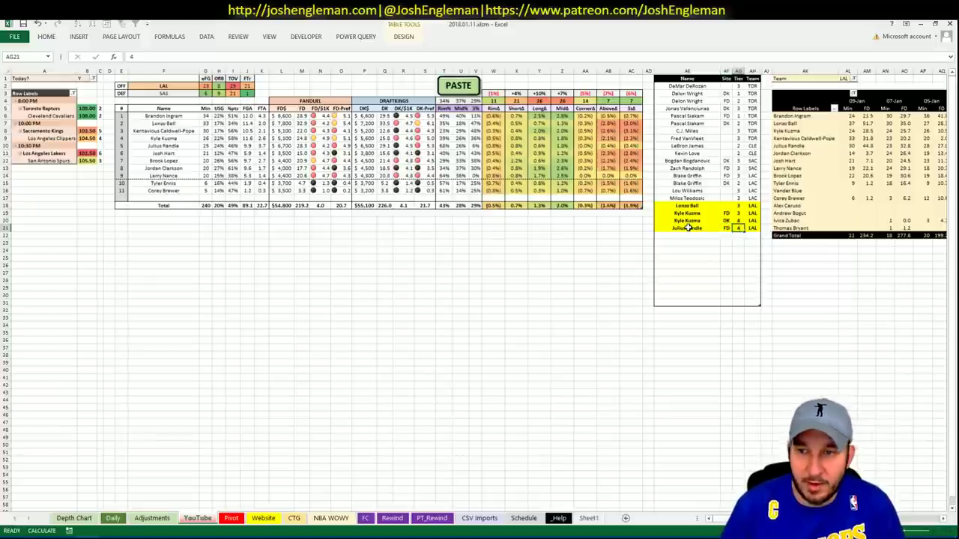
key("Return")
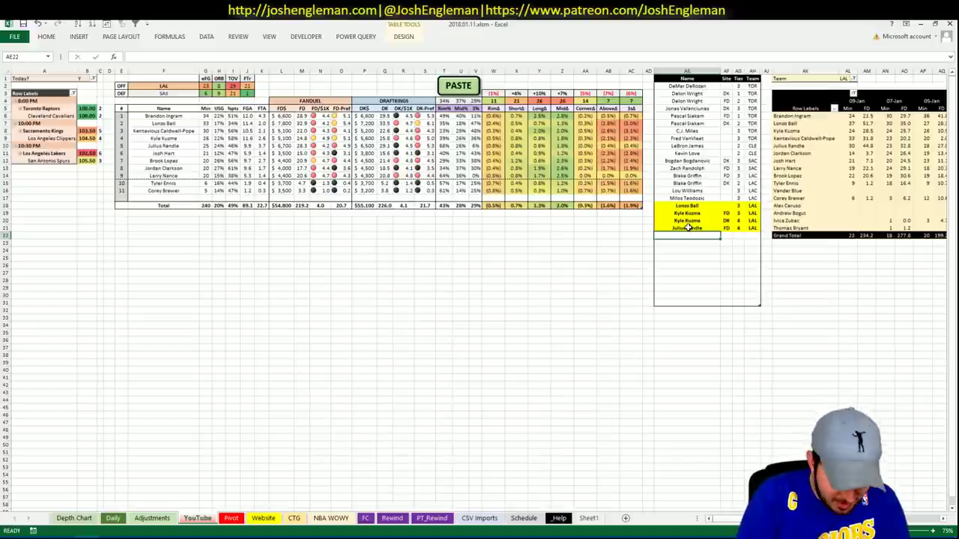
- Add Brook Lopez below Julius Randle in the picks table with site FD and tier 4
type("Brook Lopez")
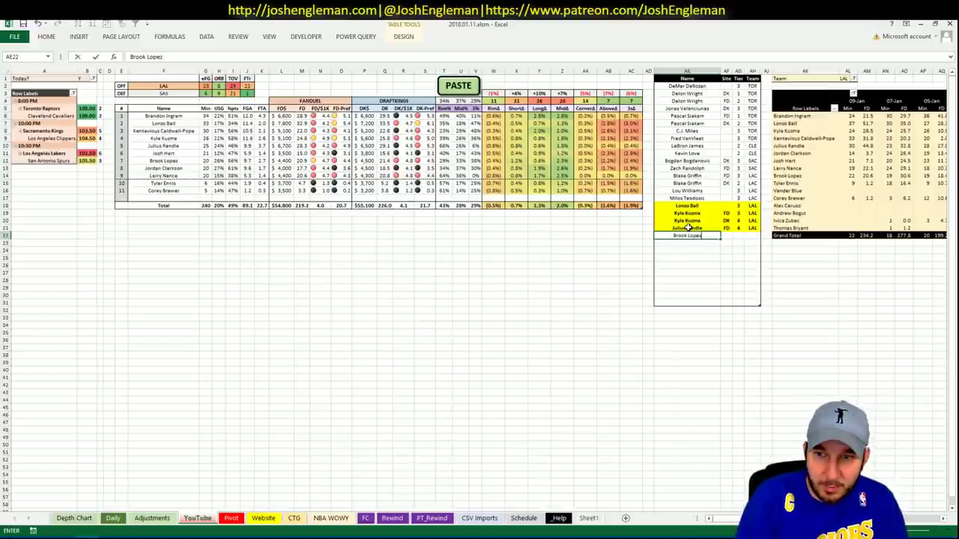
key("Tab")
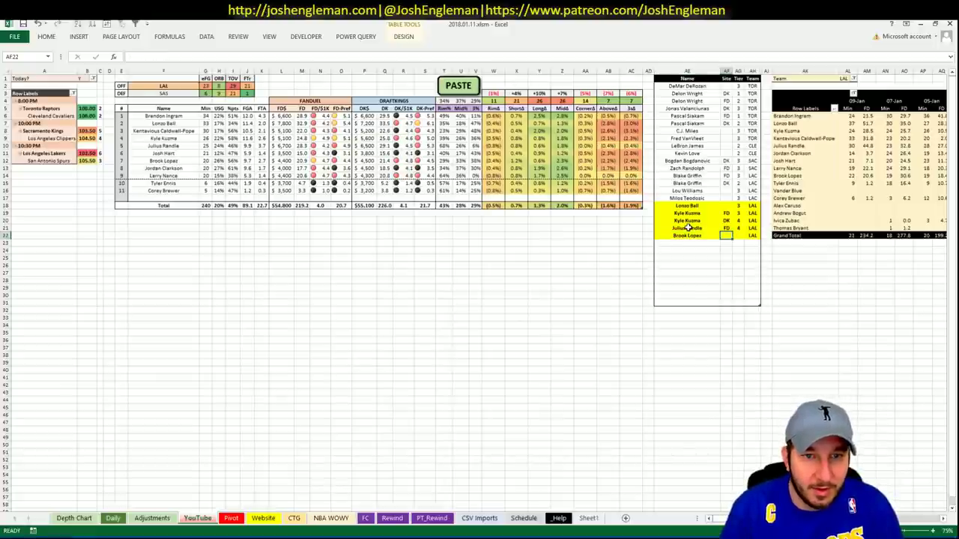
type("FD")
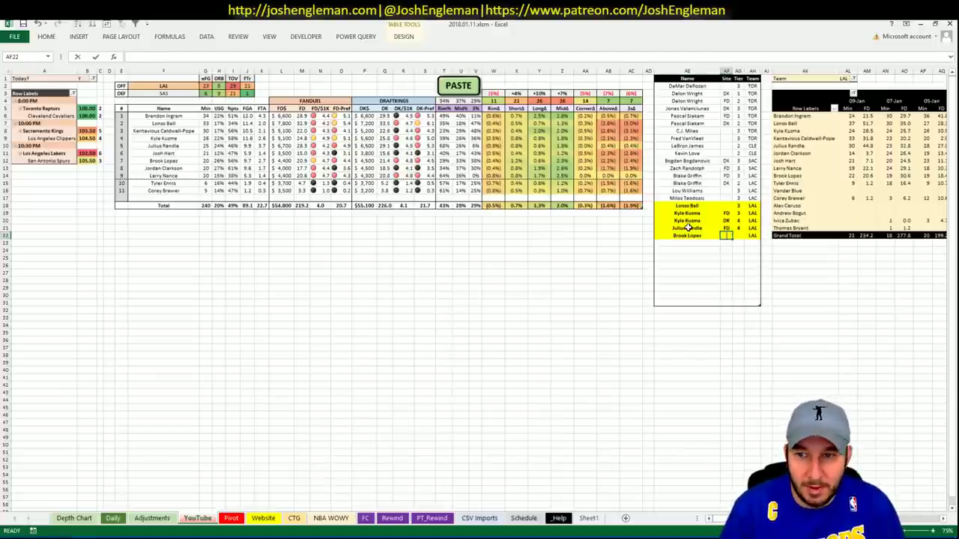
key("Tab")
type("4")
key("Return")
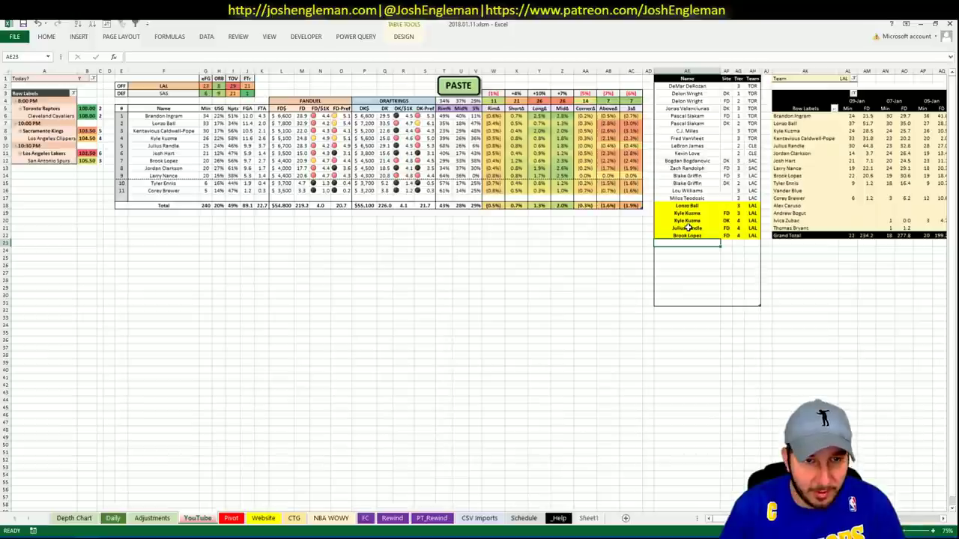
- Set the offensive team of the projections table to SAS
left_click(165, 85)
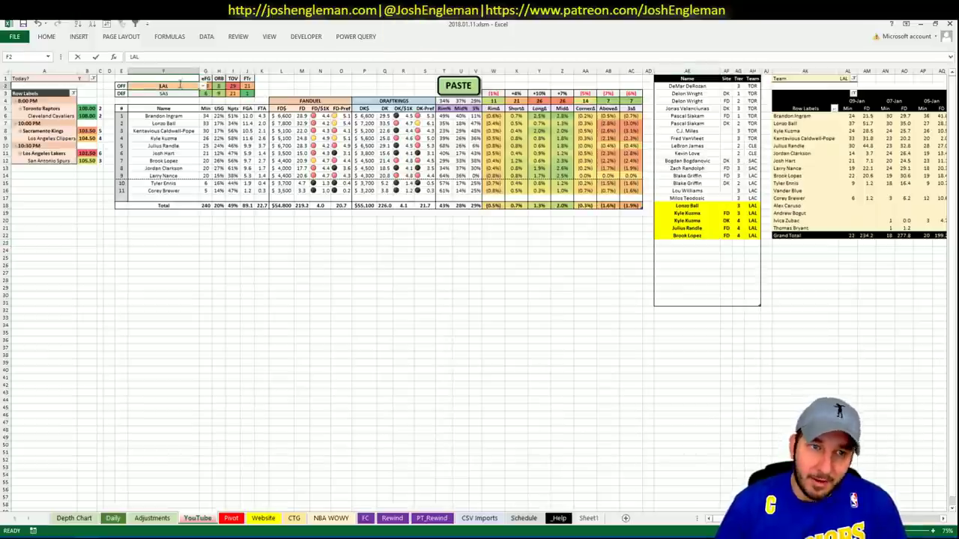
type("SAS")
left_click(307, 248)
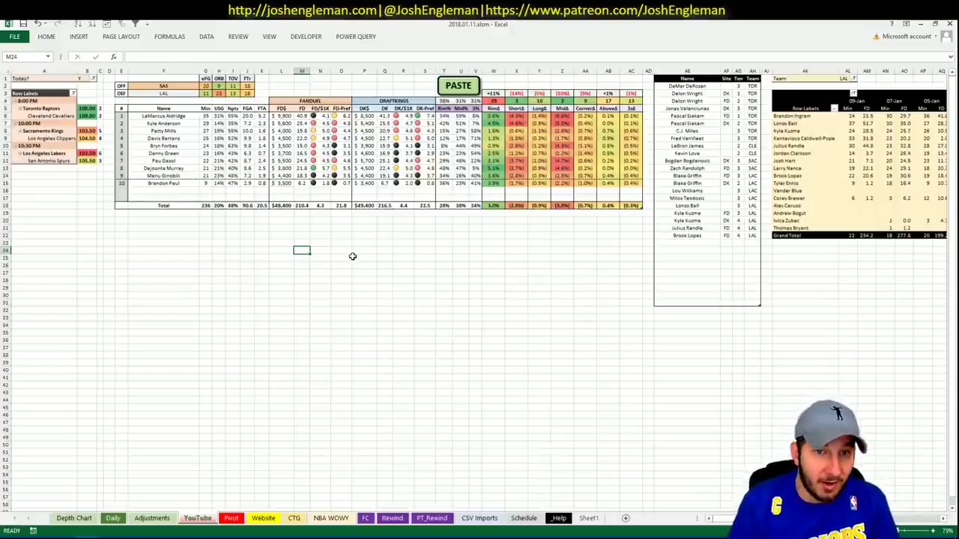
- Add LaMarcus Aldridge below Brook Lopez in the picks table with tier 3 and no site
left_click(706, 245)
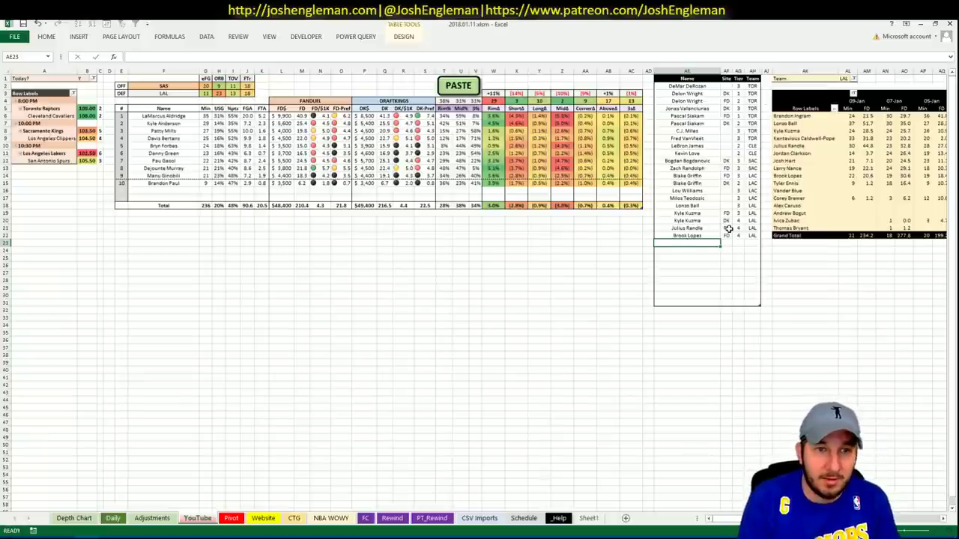
key("F2")
type("LaMarcus")
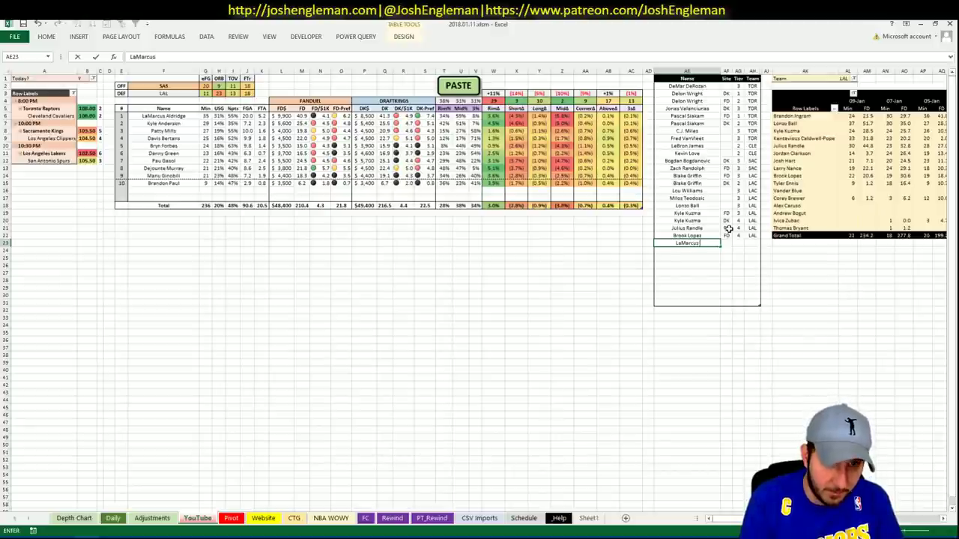
type(" Aldridge")
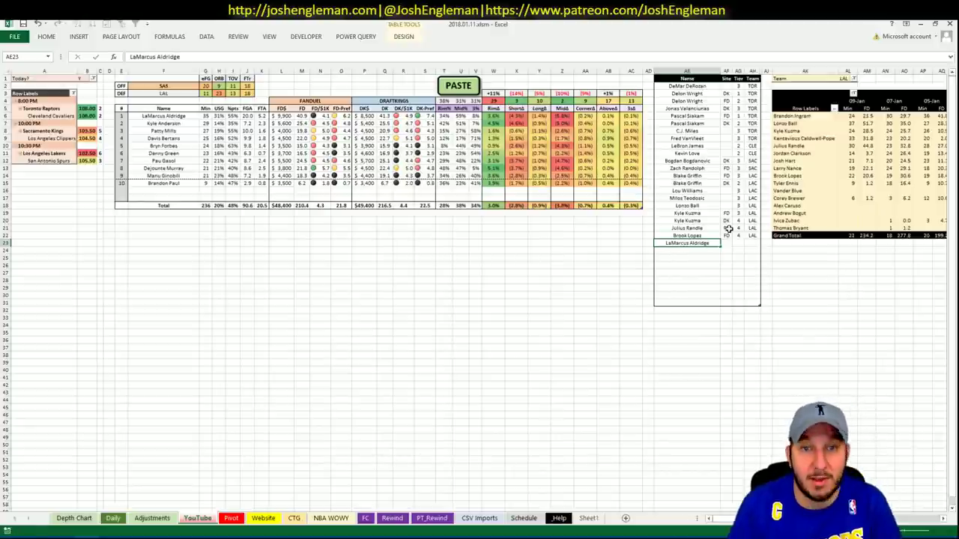
key("Tab")
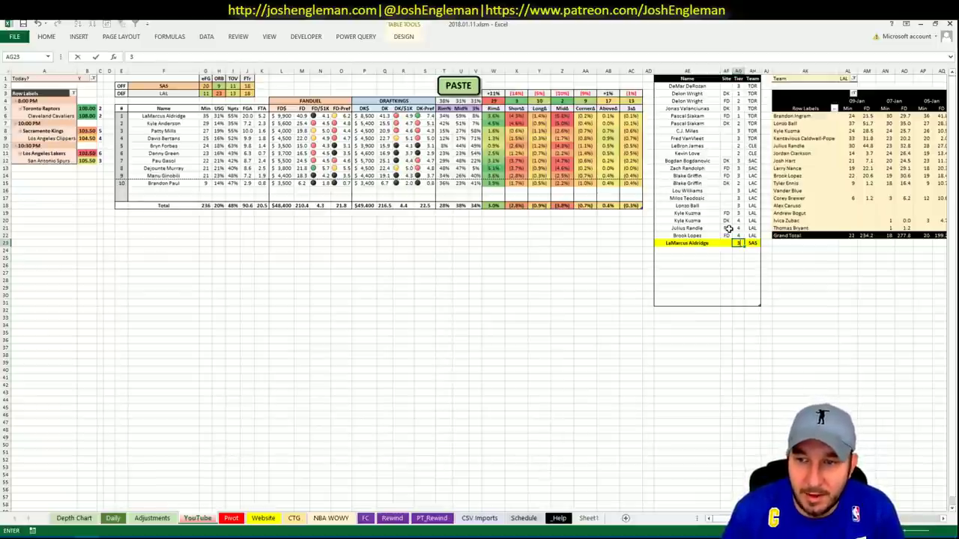
key("Return")
key("Tab")
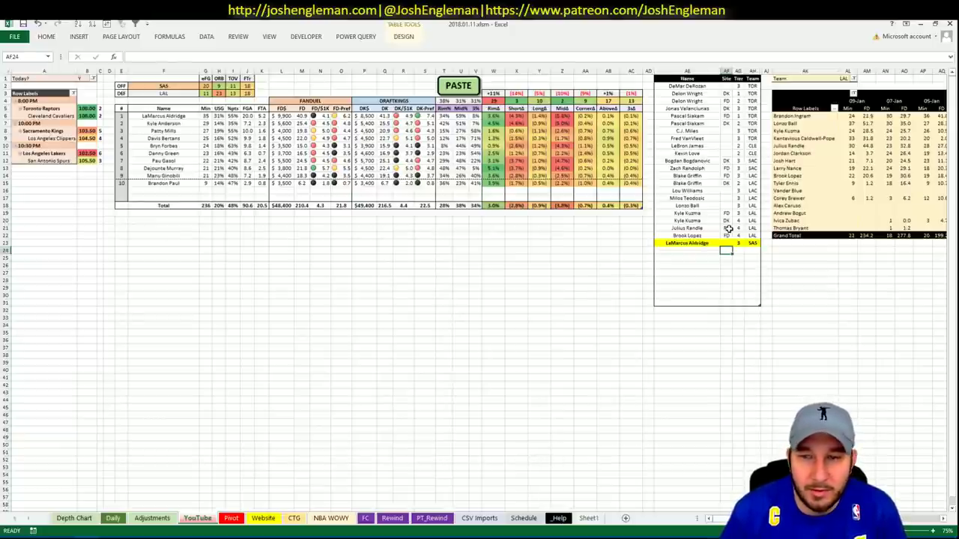
key("Up")
key("Right")
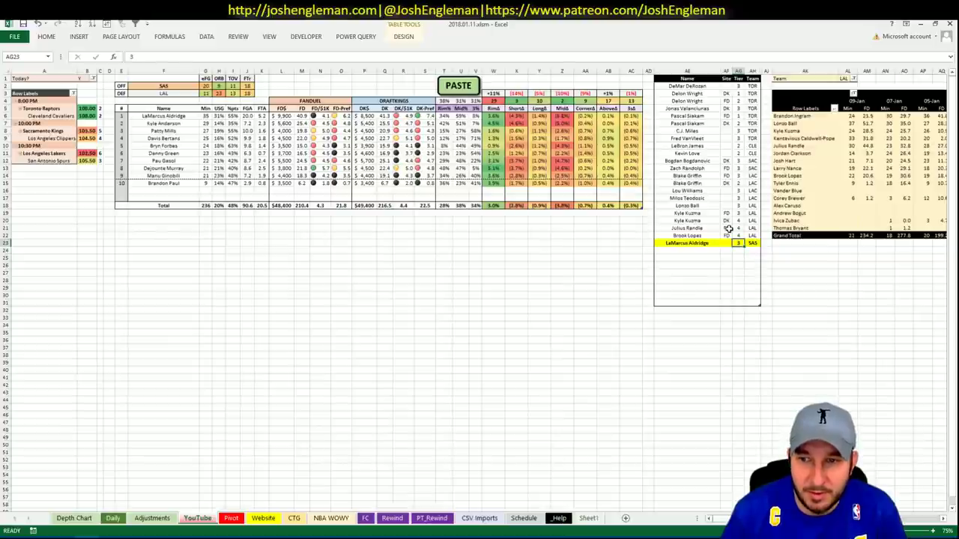
key("Down")
key("Left")
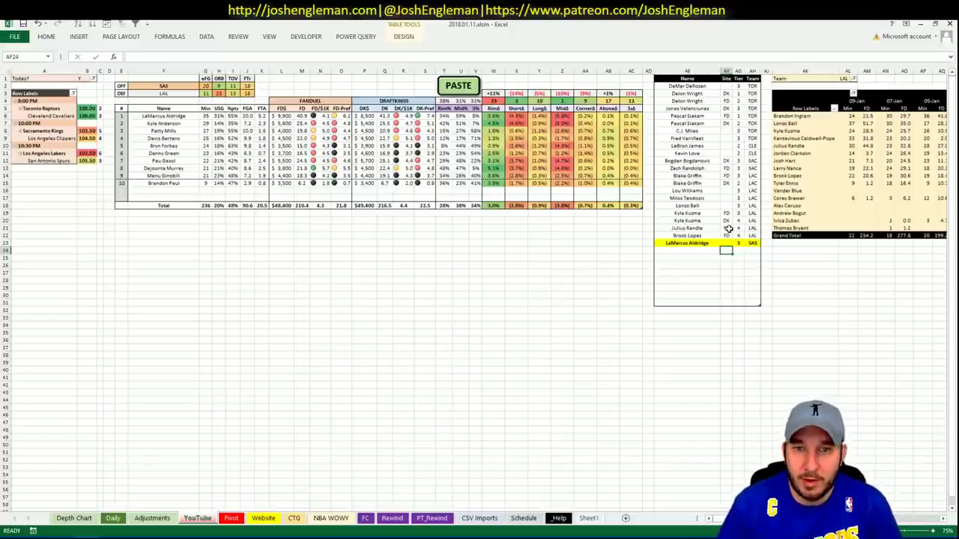
- Add Kyle Anderson below LaMarcus Aldridge in the picks table with tier 3 and no site
key("Left")
type("Kyle Anderso")
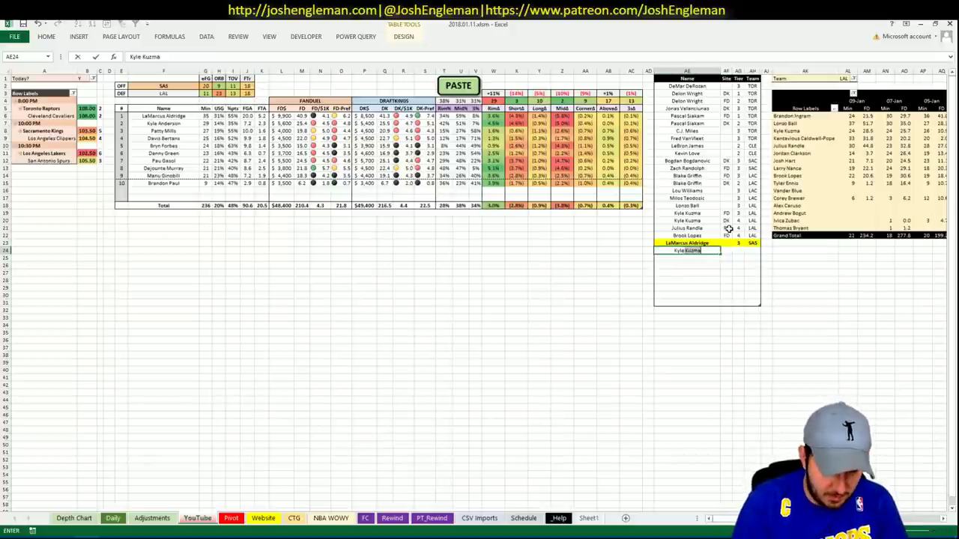
type("n")
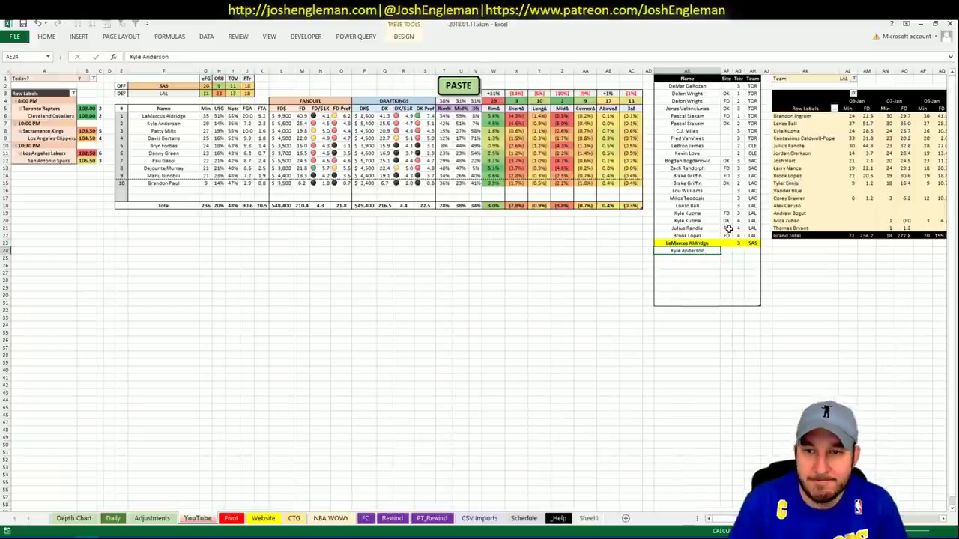
key("Tab")
key("Tab")
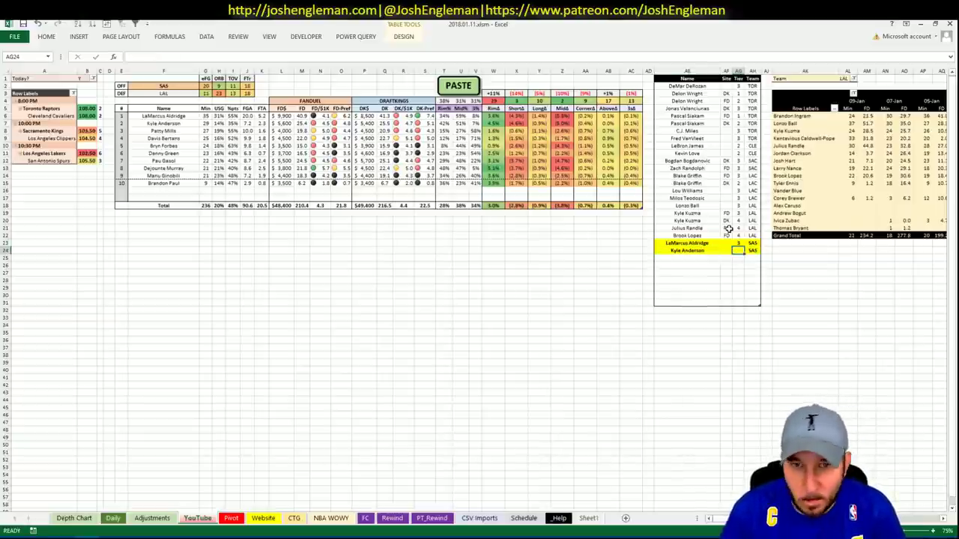
key("Return")
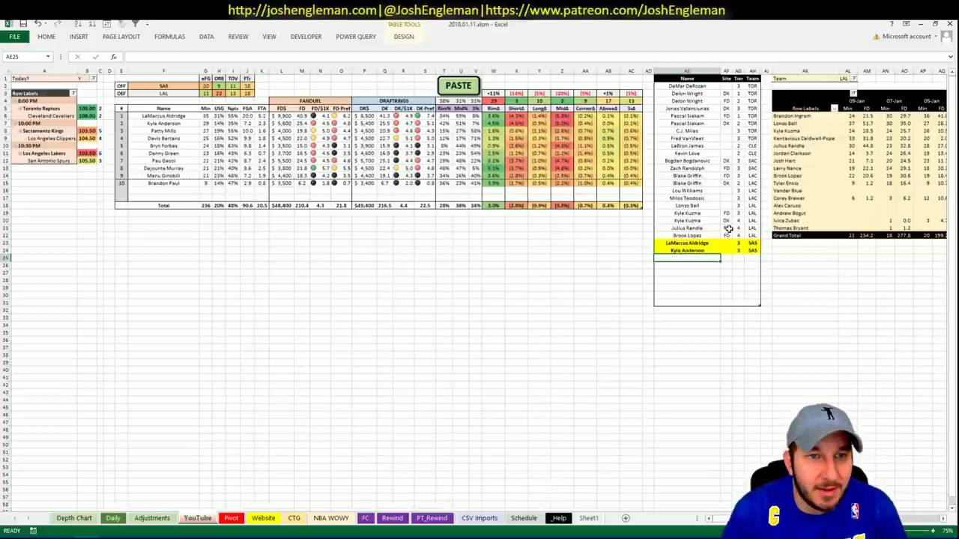
- Set the team filter of the recent game log pivot table to SAS
left_click(845, 78)
type("SAS")
key("Return")
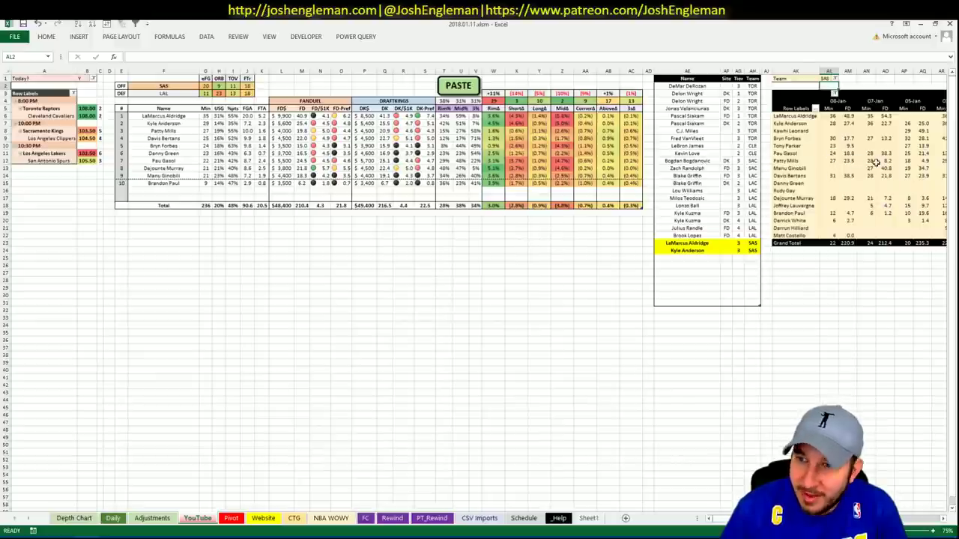
- Add Patty Mills below Kyle Anderson in the picks table with tier 3 and no site
left_click(687, 154)
left_click(706, 260)
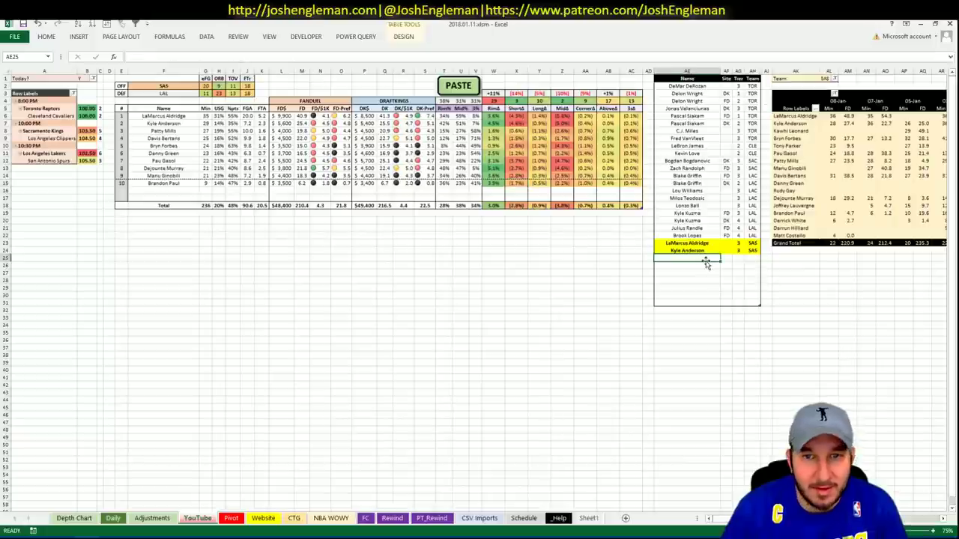
type("Patty Mills")
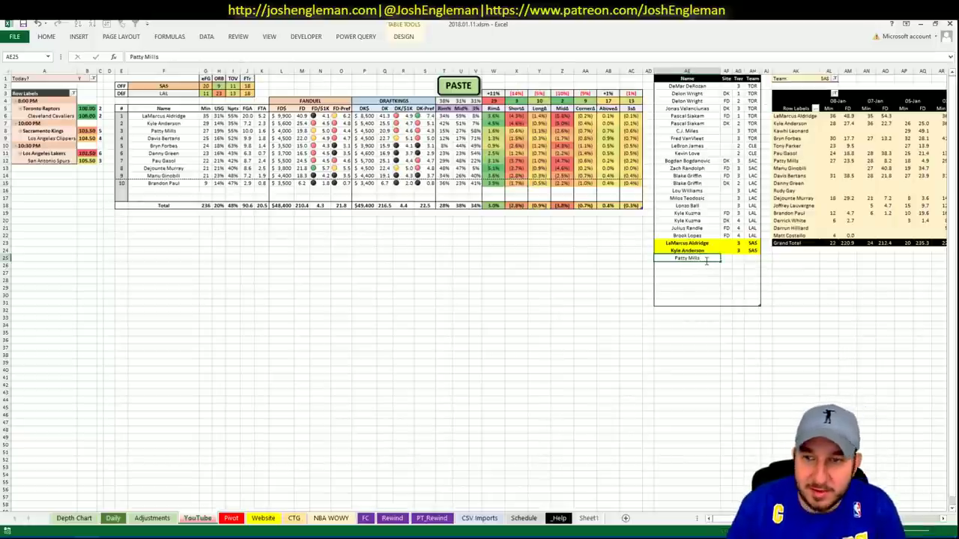
key("Return")
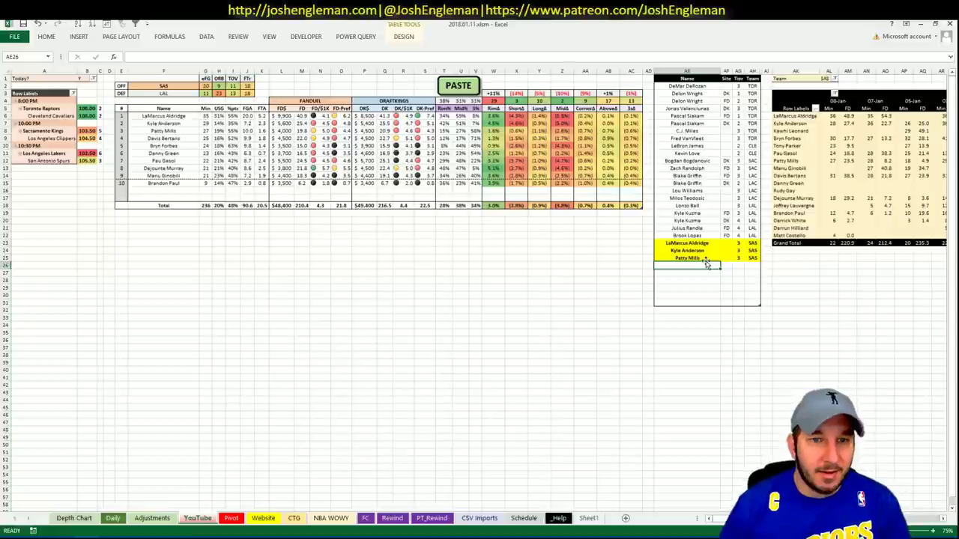
- Add Davis Bertans below Patty Mills in the picks table with tier 3 and no site
type("Da")
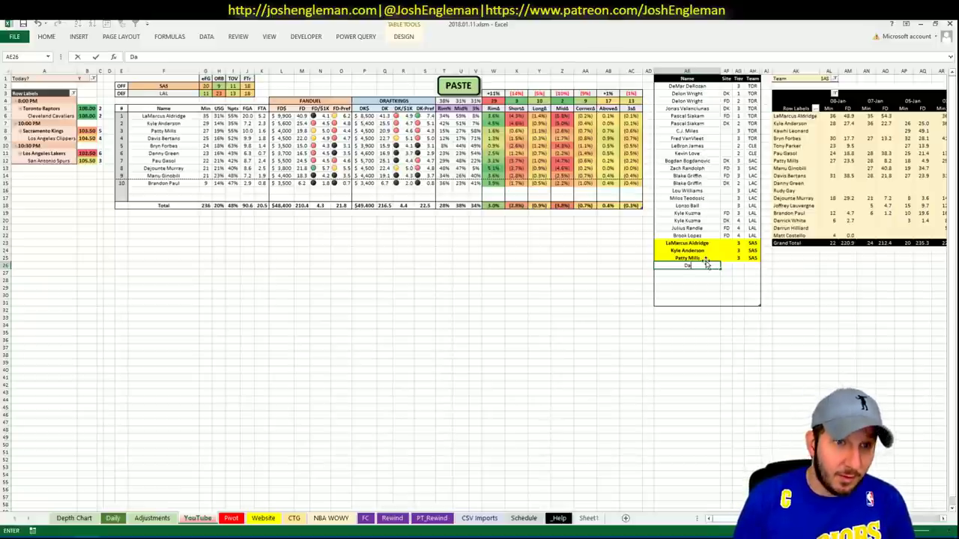
type("vis BErtan")
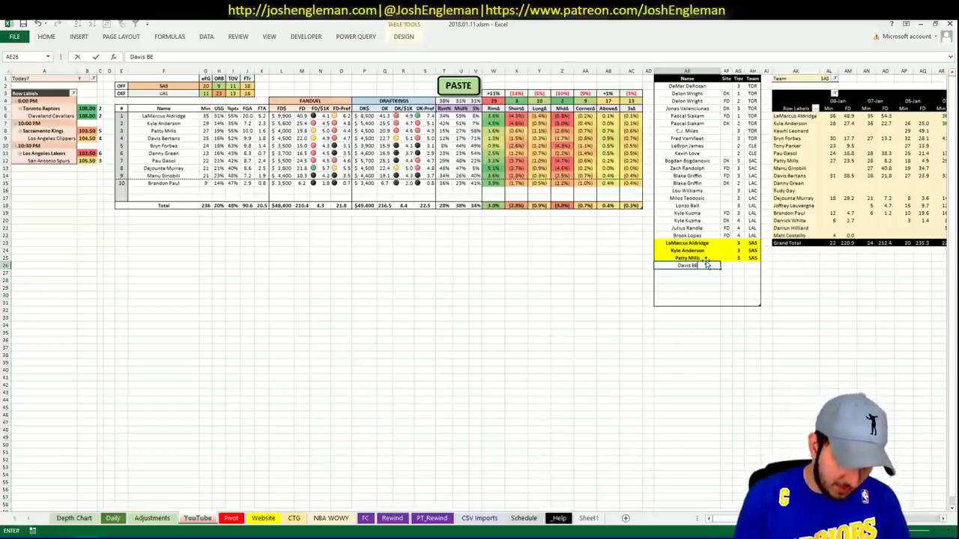
key("BackSpace")
key("BackSpace")
key("BackSpace")
key("BackSpace")
key("BackSpace")
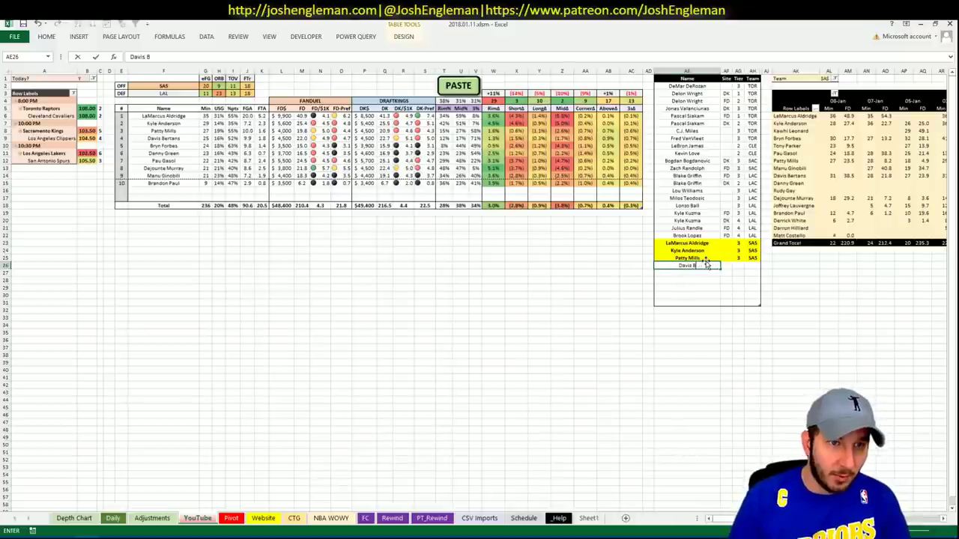
type("ertans")
key("Tab")
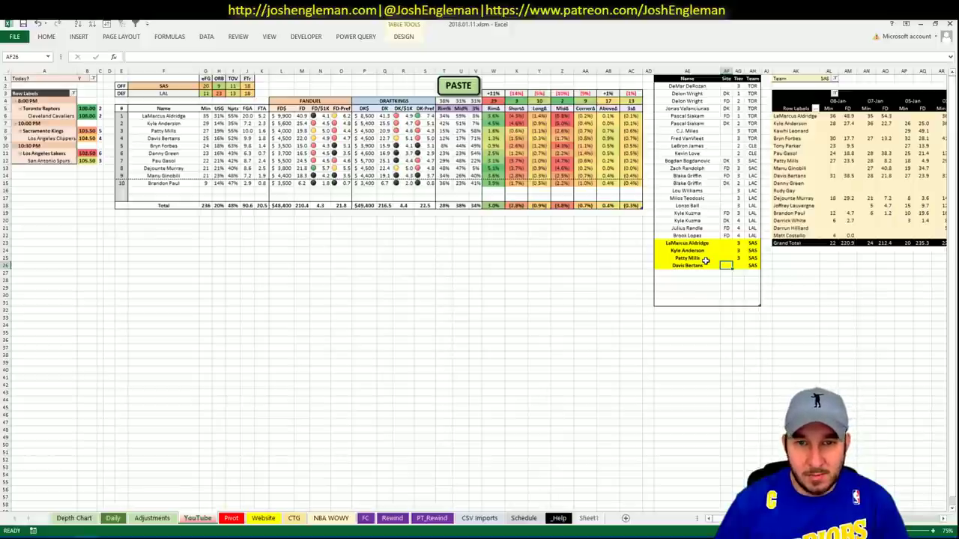
key("Return")
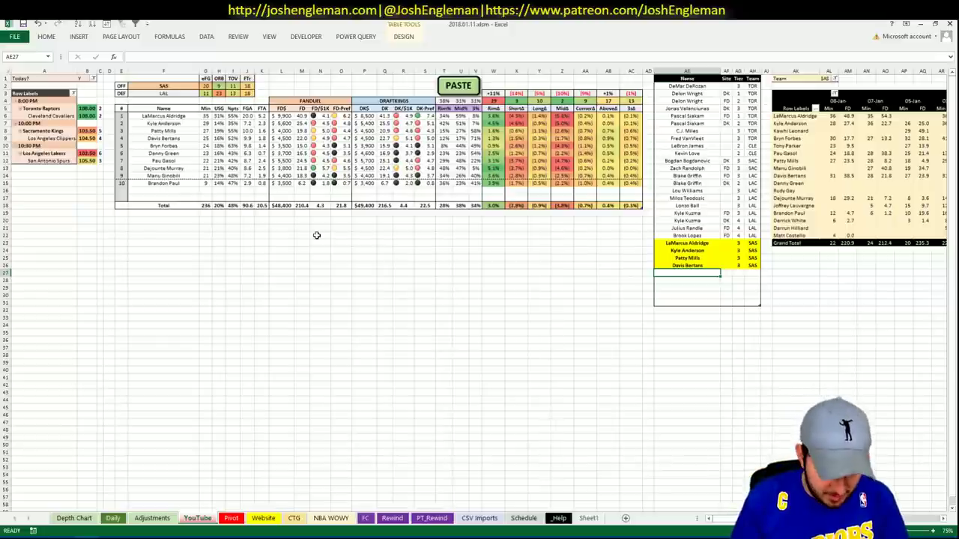
- Add Dejounte Murray below Davis Bertans in the picks table with site FD and tier 2
type("Dejounte Mur")
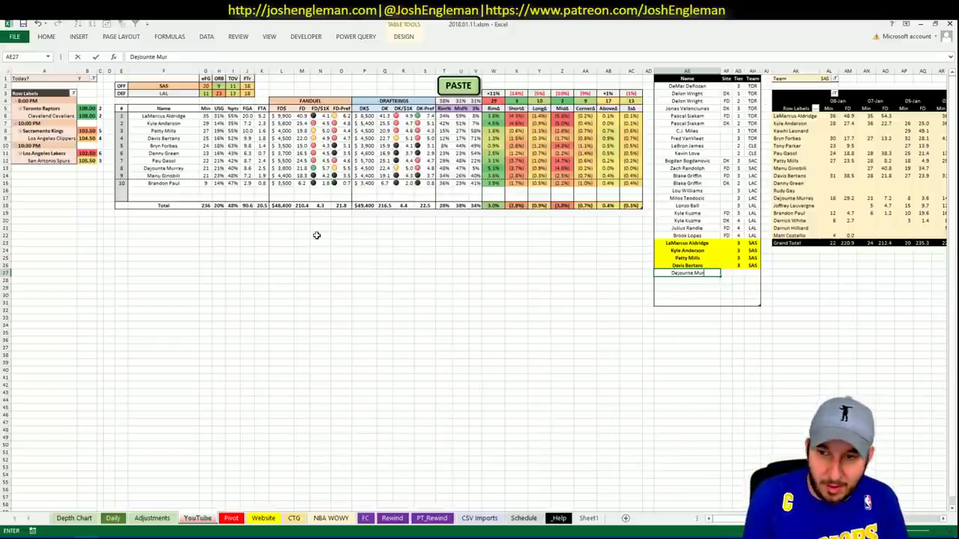
type("ray")
key("Tab")
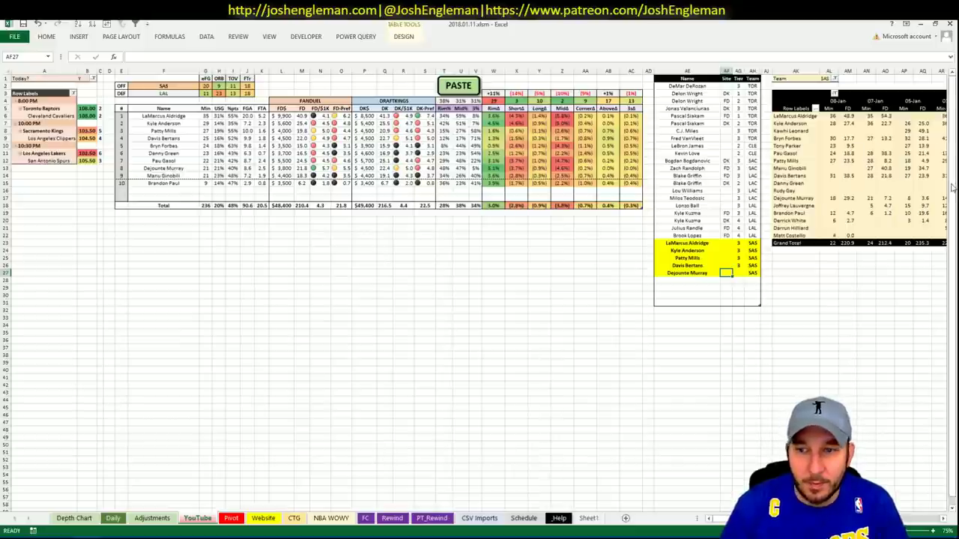
type("FD")
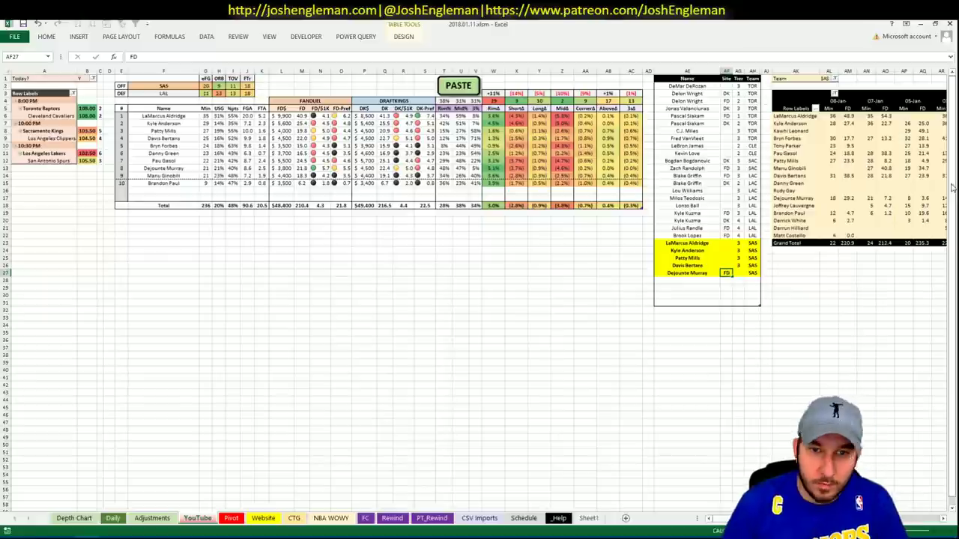
key("Tab")
type("3")
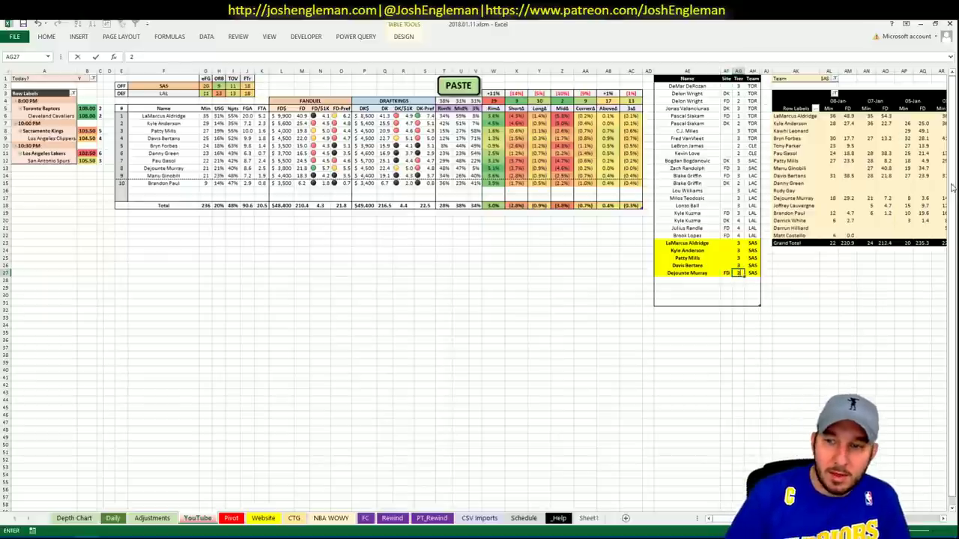
key("Left")
key("Left")
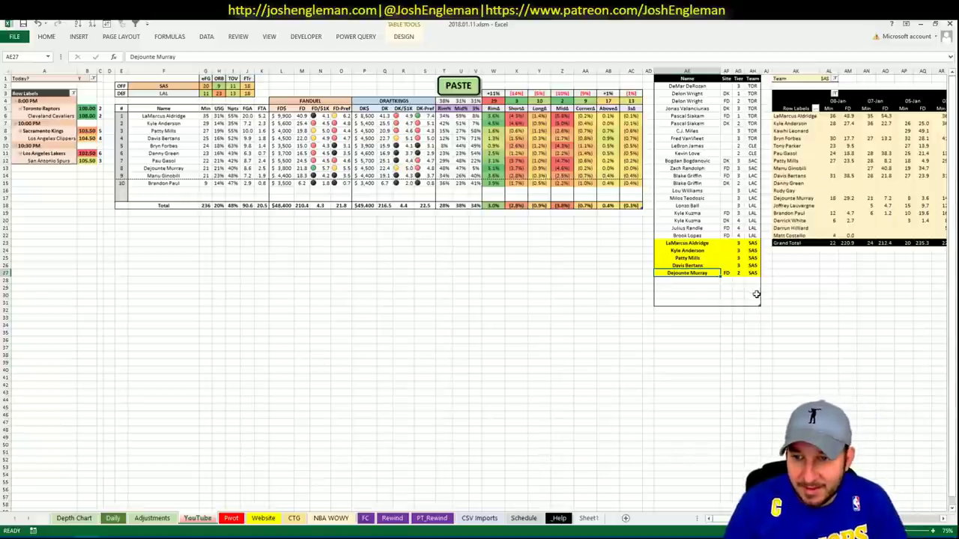
- Remove the empty table rows below Dejounte Murray from the end of the picks table
left_click_drag(760, 304, 759, 276)
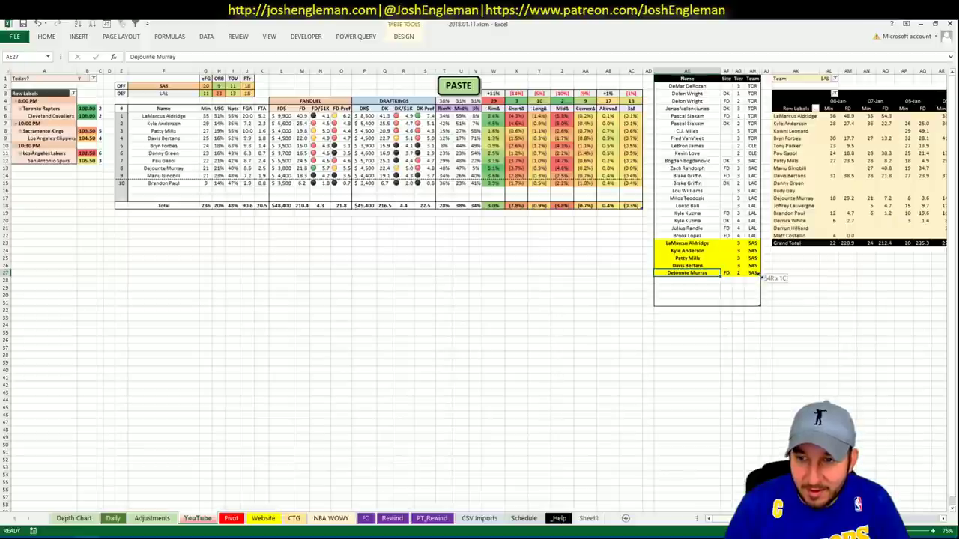
left_click(740, 325)
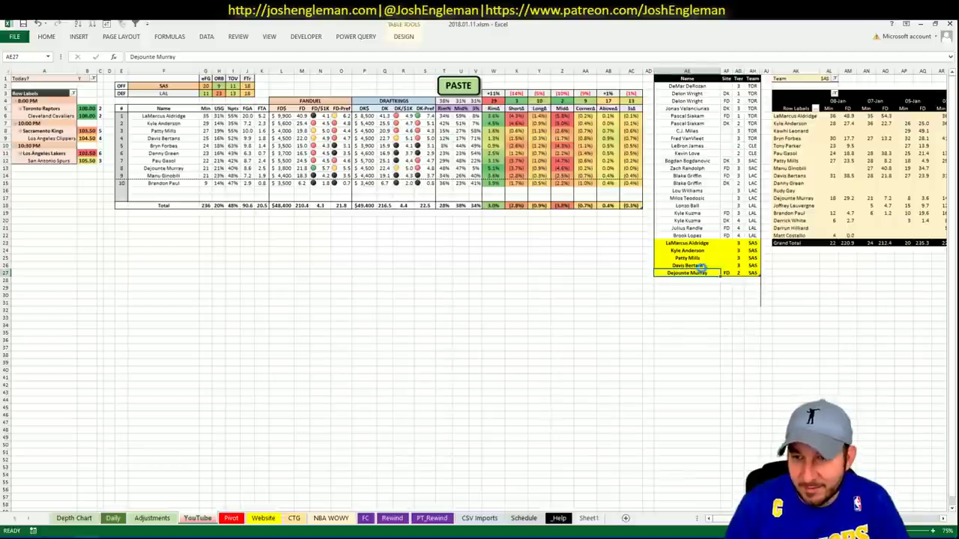
left_click_drag(691, 280, 692, 304)
right_click(691, 303)
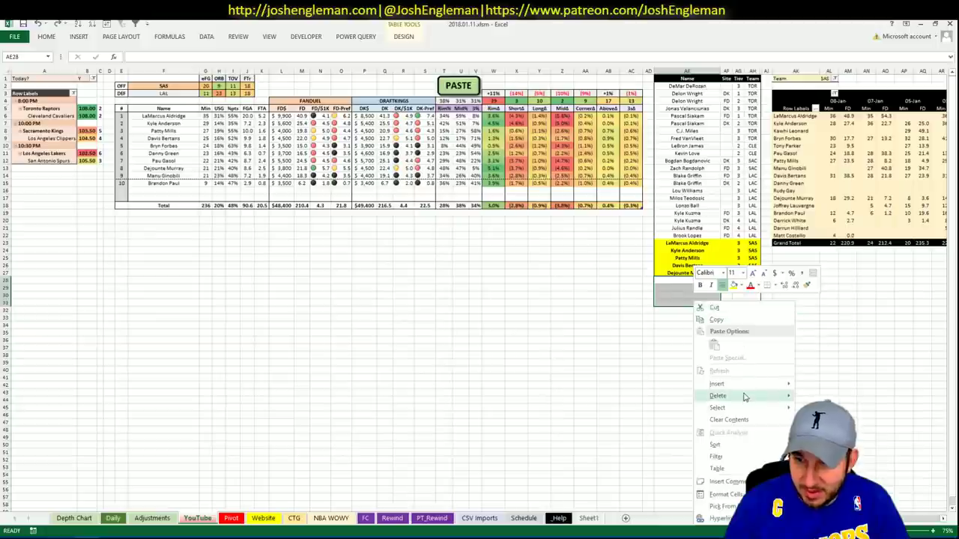
left_click(830, 408)
- Sort the picks table by team in ascending order
left_click(705, 167)
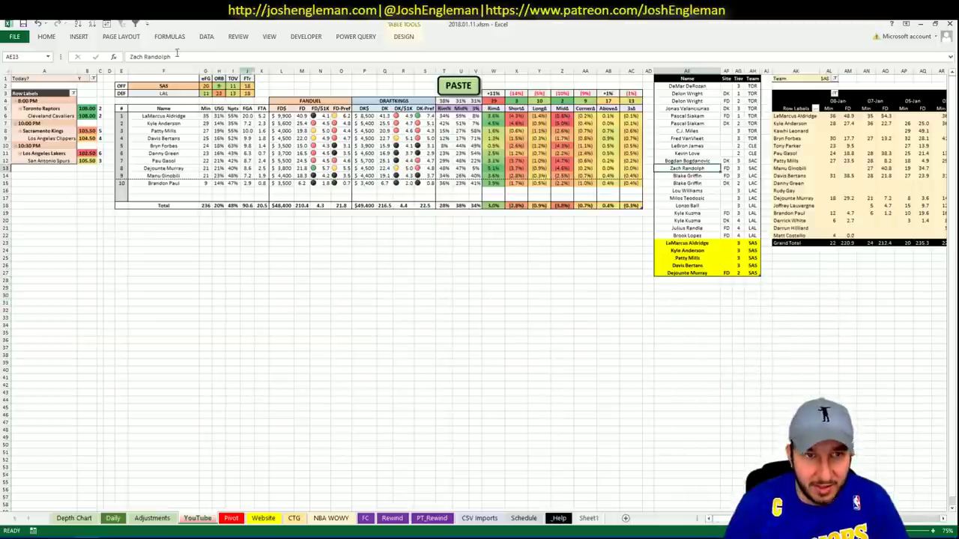
left_click(106, 24)
left_click(419, 379)
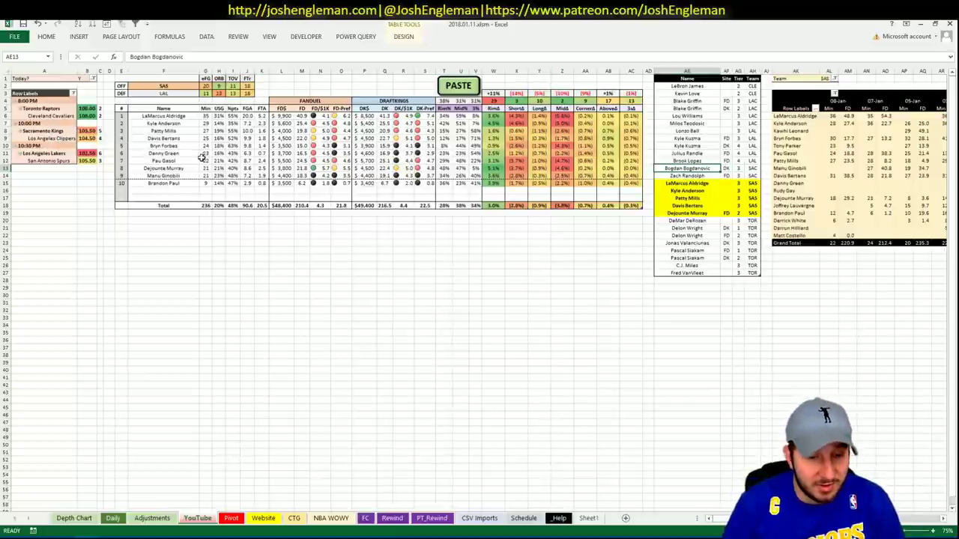
- Refresh the projections on the Daily sheet
left_click(113, 517)
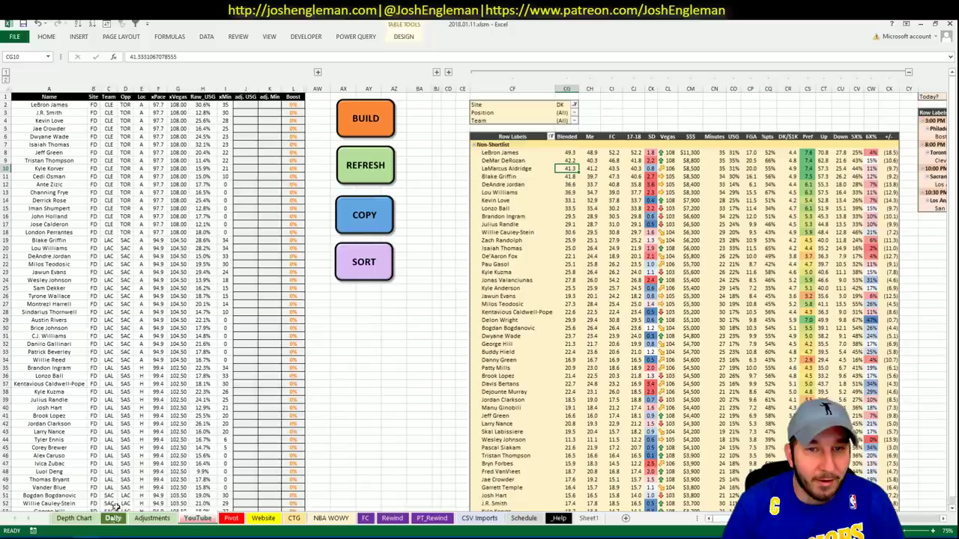
left_click(355, 168)
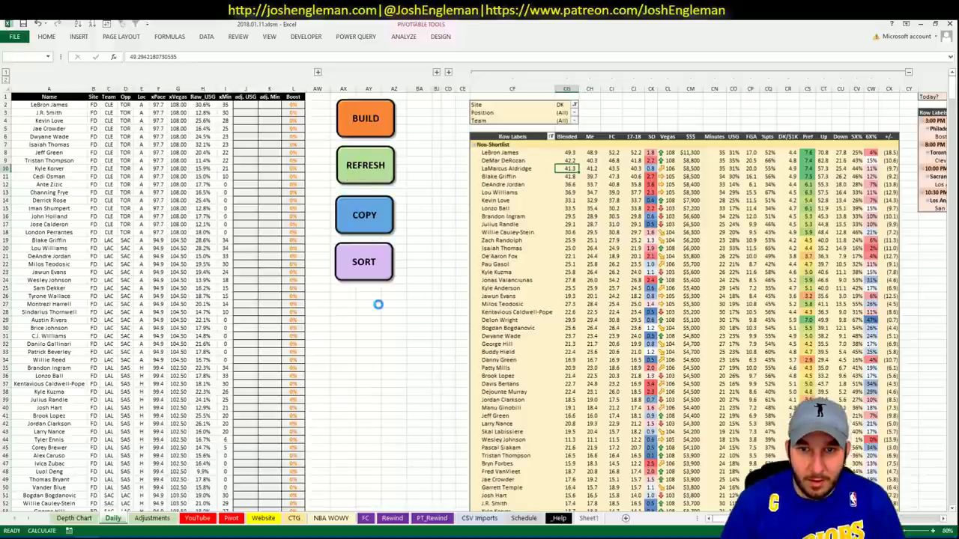
- Switch to FantasyCruncher in the browser and open the projection upload page for NBA DraftKings 2018-01-11
key("alt+Tab")
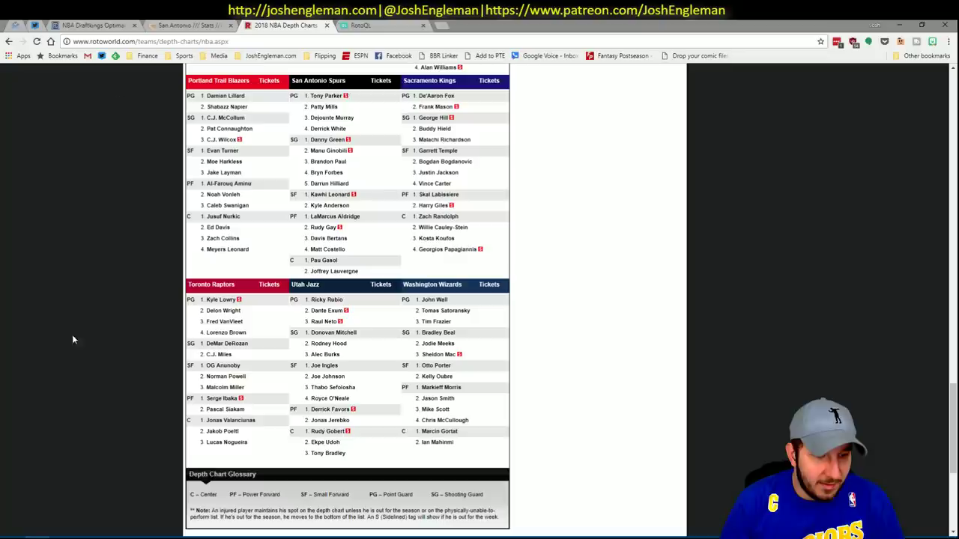
left_click(114, 25)
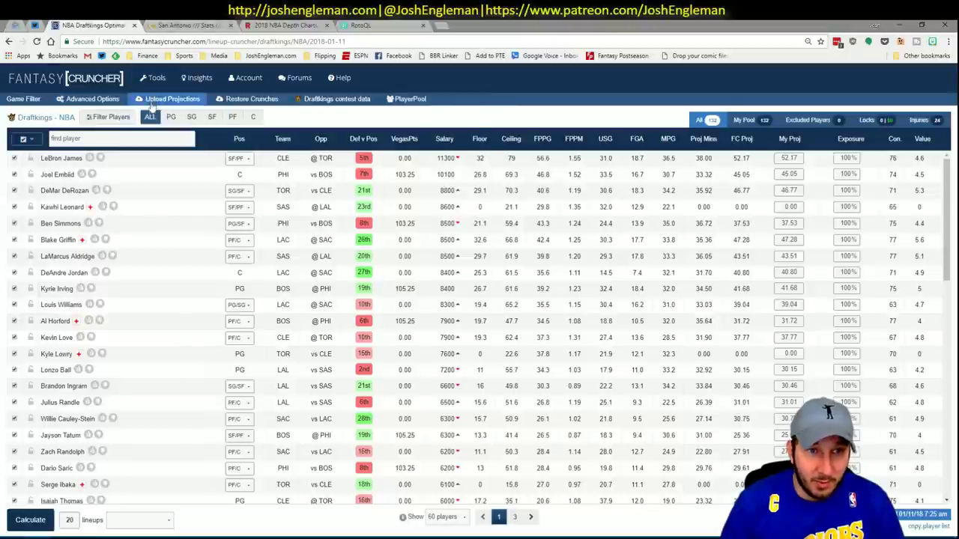
left_click(154, 107)
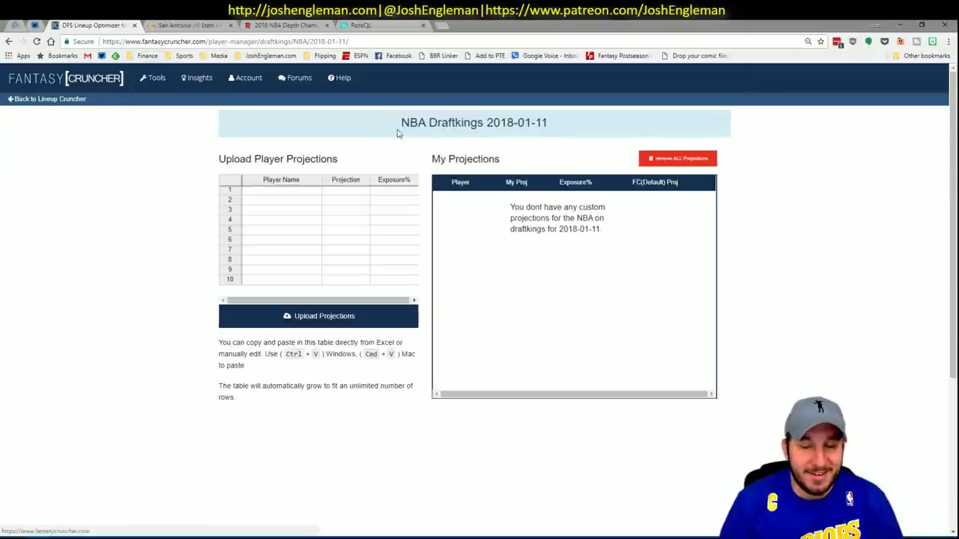
- Switch to the Excel workbook and copy the DraftKings player names and blended projections from the expanded table on the Daily sheet
key("alt+Tab")
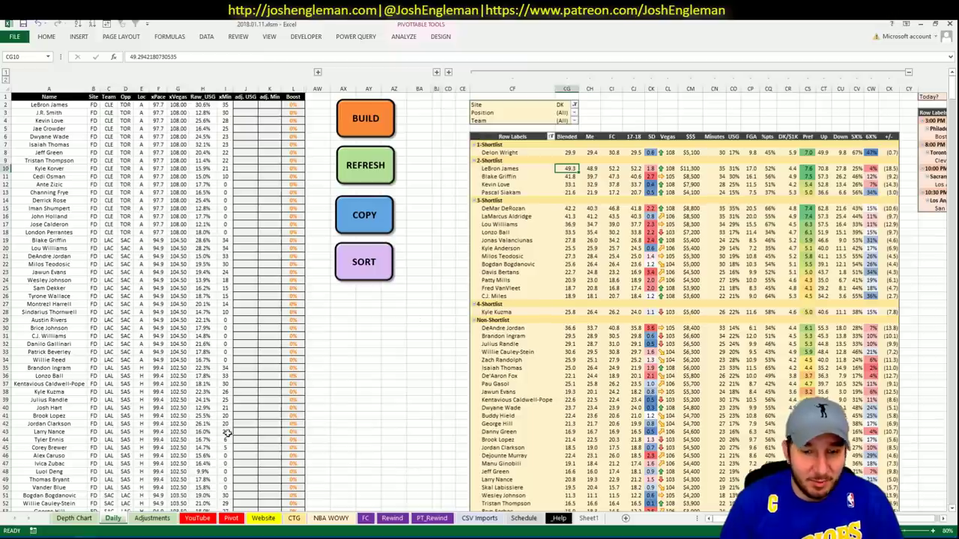
left_click(263, 519)
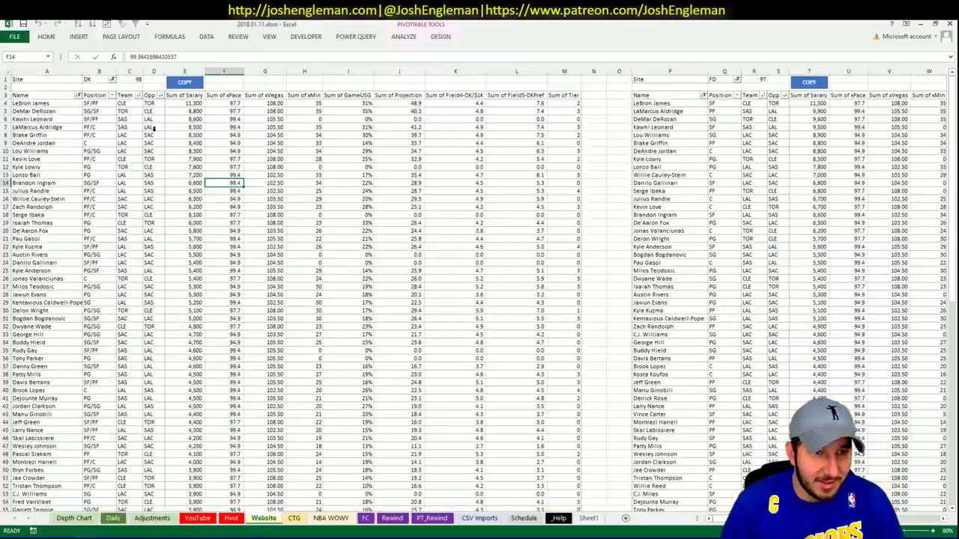
left_click(112, 518)
left_click(436, 73)
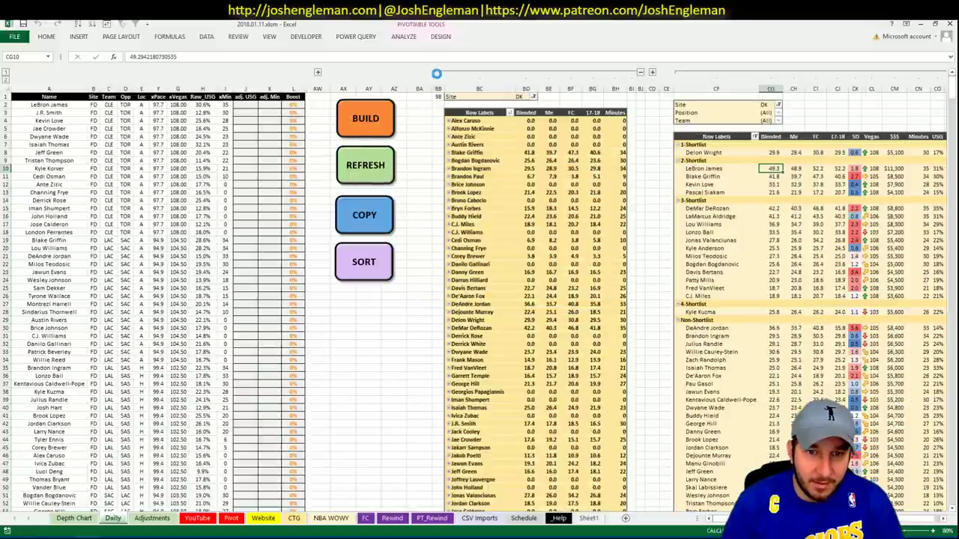
left_click(364, 222)
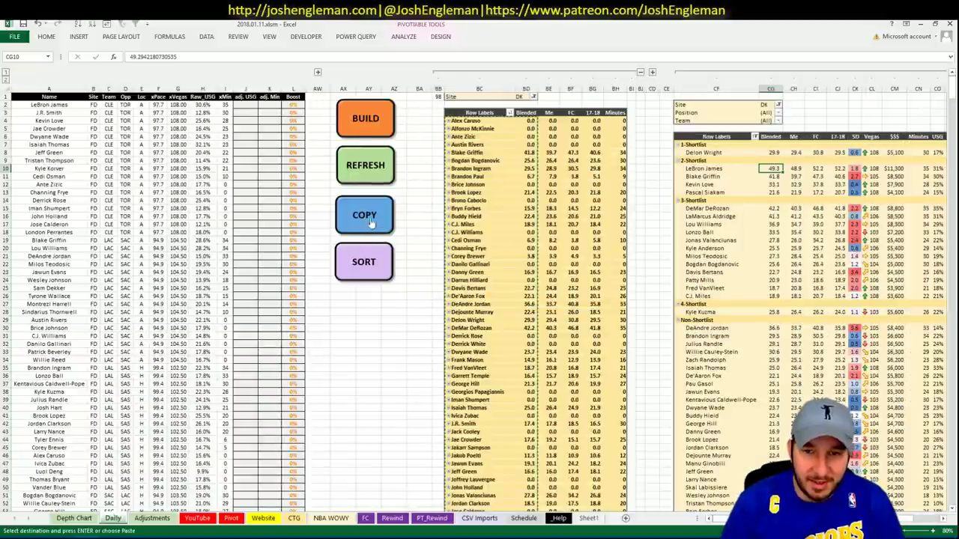
- Paste the copied projections into FantasyCruncher's player projections table, upload them, and return to the Lineup Cruncher
key("alt+Tab")
left_click(251, 190)
key("ctrl+v")
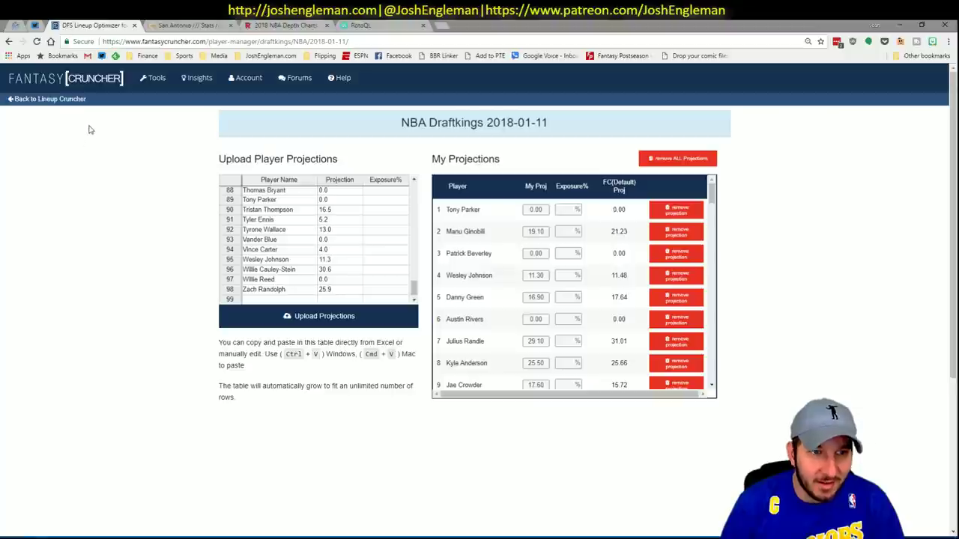
left_click(74, 103)
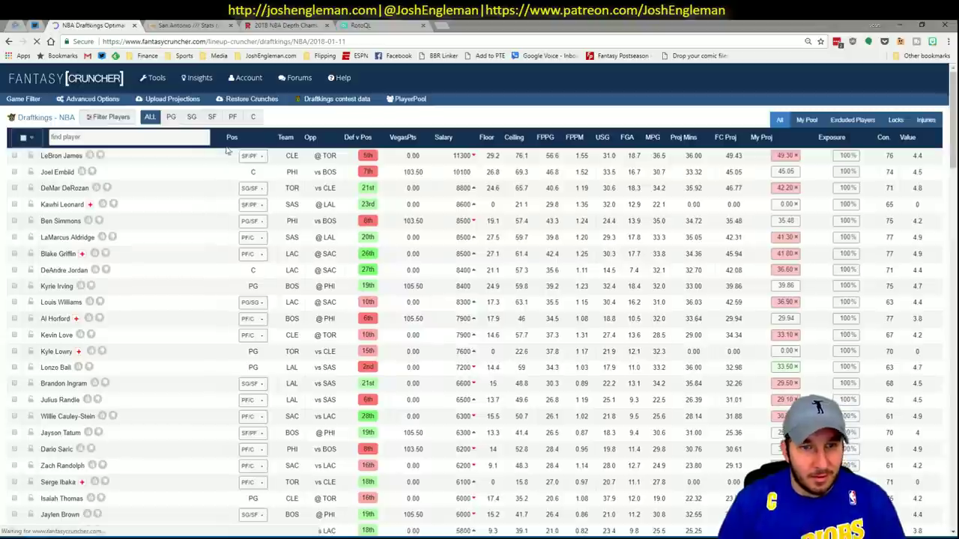
- Exclude the BOS @ PHI game from the player pool and base the lineups on My Projections
left_click(25, 102)
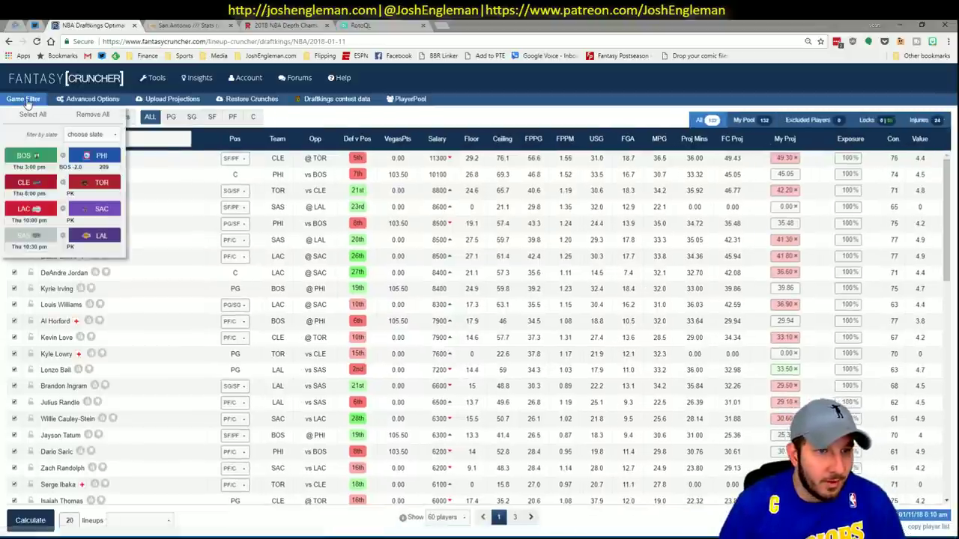
left_click(321, 125)
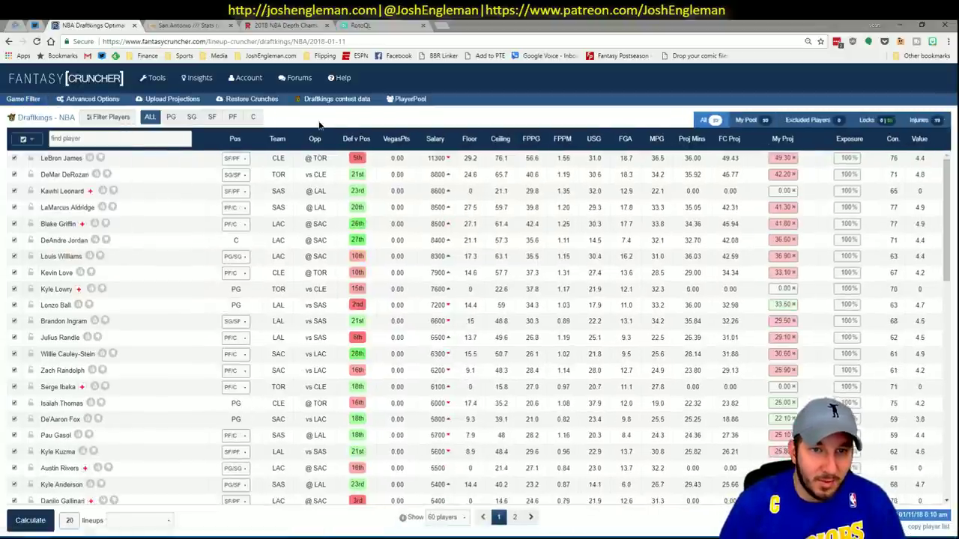
left_click(166, 521)
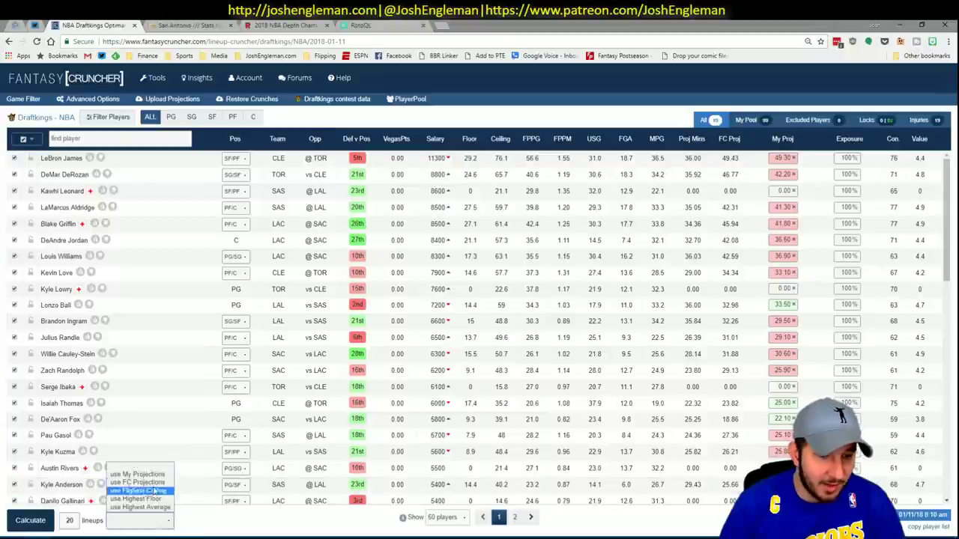
left_click(148, 479)
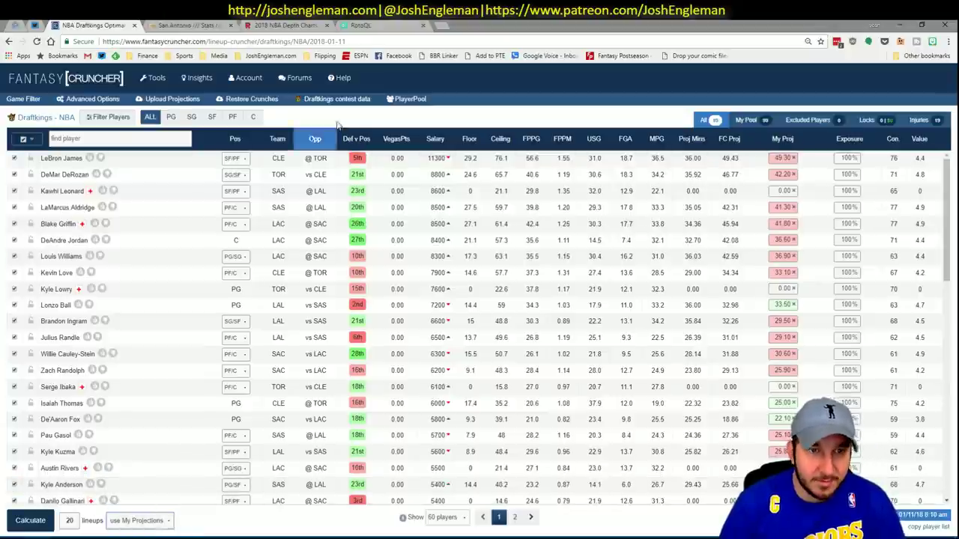
- Set the randomness to 5% in the advanced options and calculate 20 lineups
left_click(108, 99)
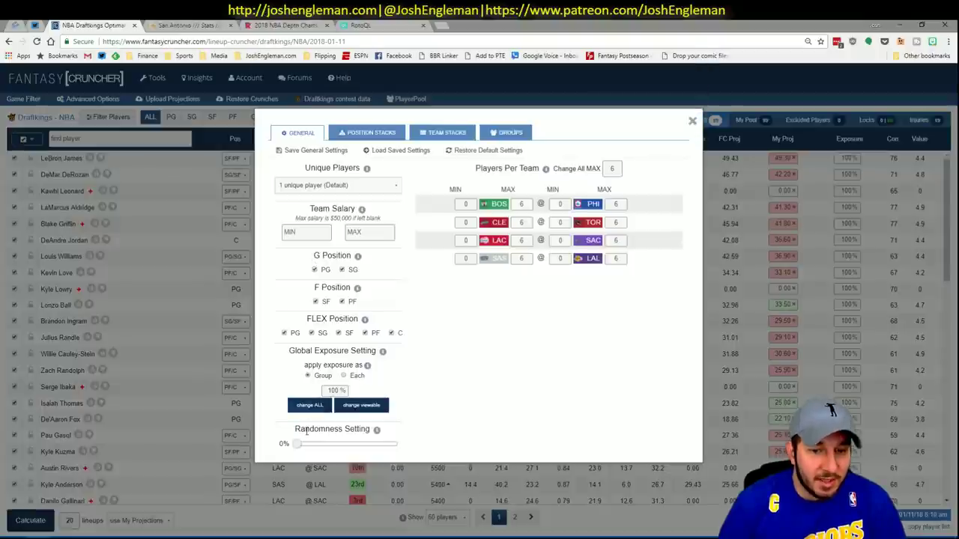
left_click_drag(297, 444, 305, 447)
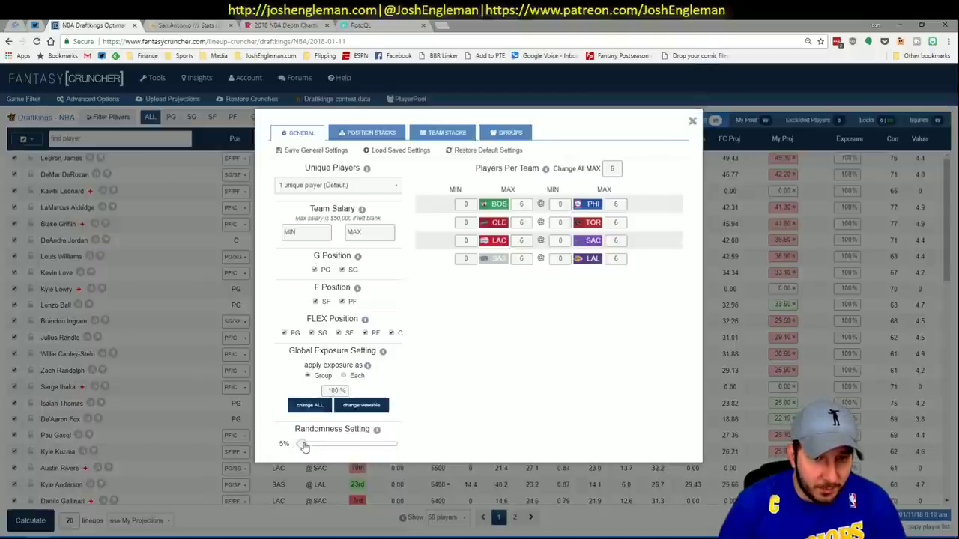
left_click(693, 121)
left_click(29, 520)
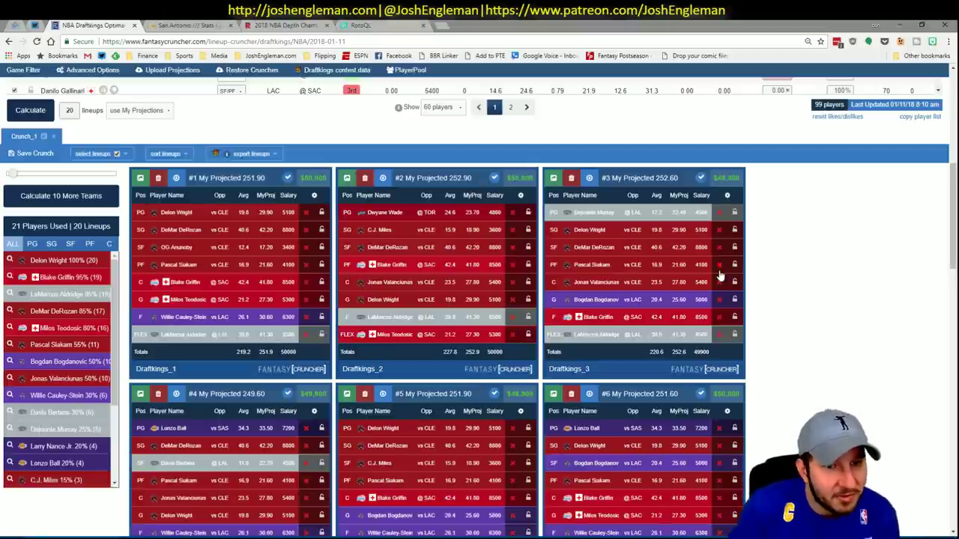
- Check the picks table on the workbook's YouTube sheet, then return to FantasyCruncher and view the SF exposures across the lineups
key("alt+Tab")
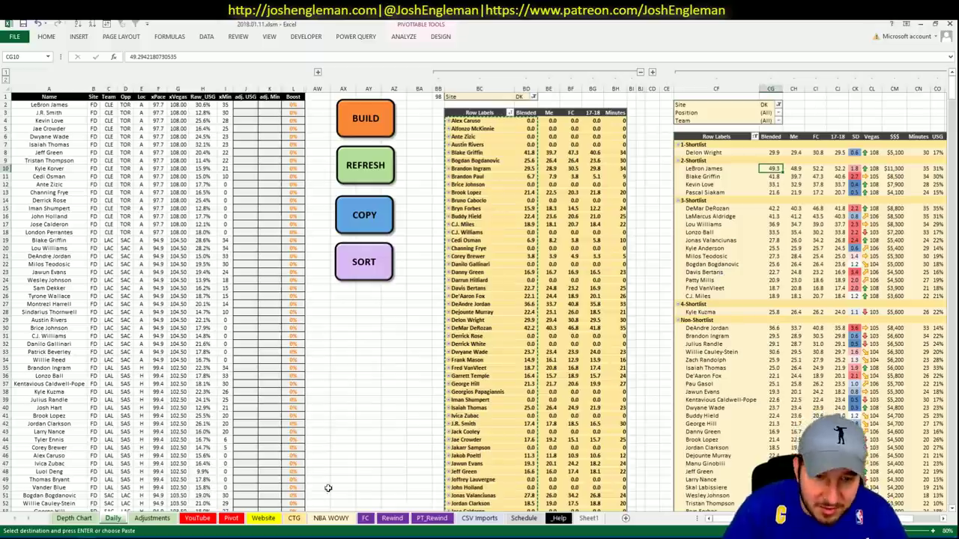
left_click(196, 518)
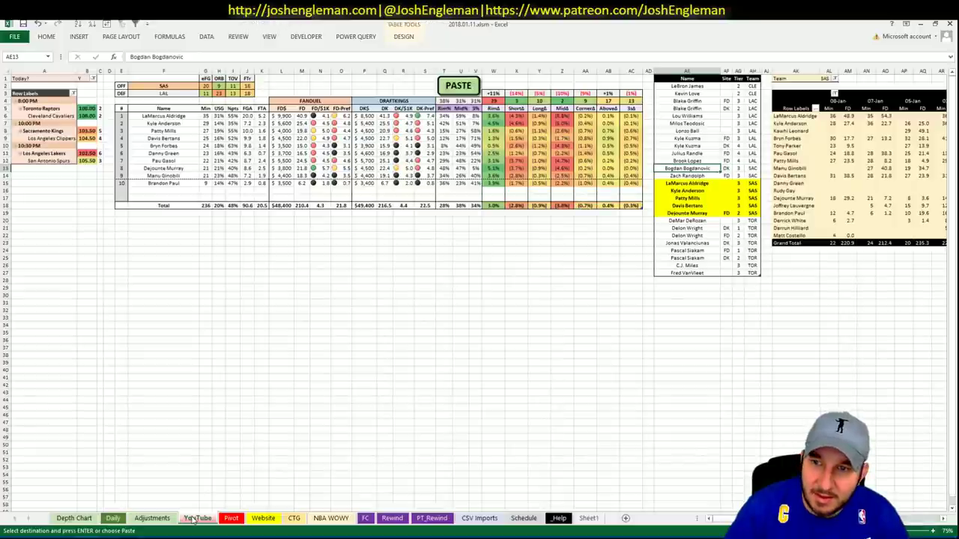
key("alt+Tab")
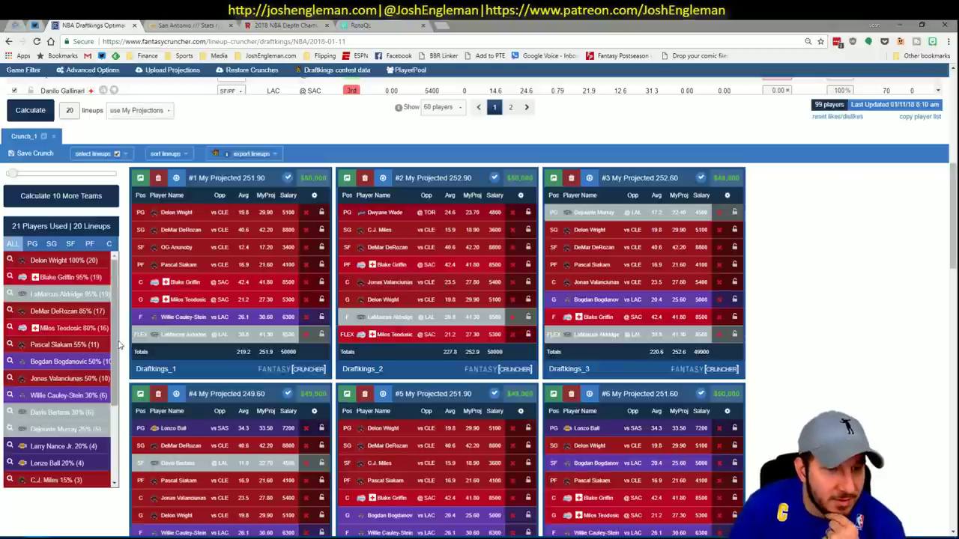
left_click(71, 243)
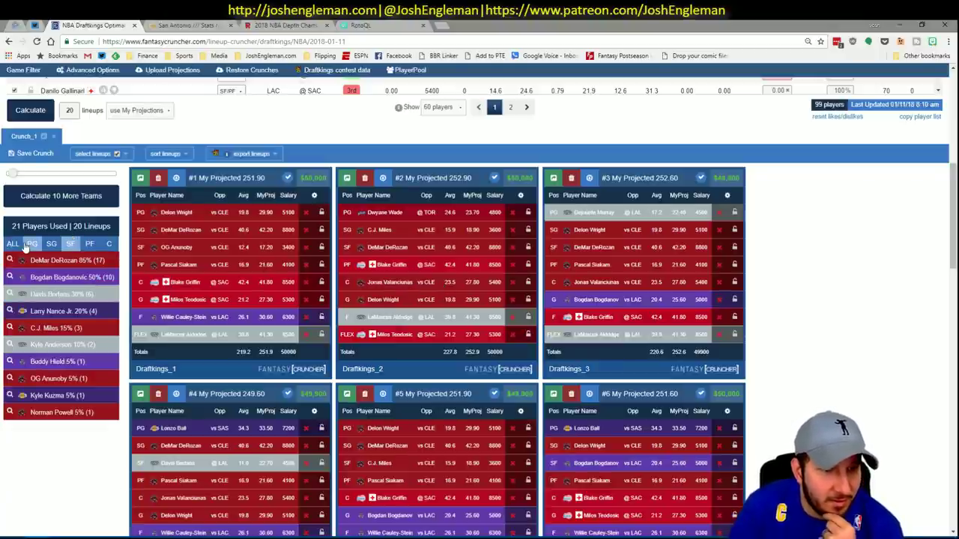